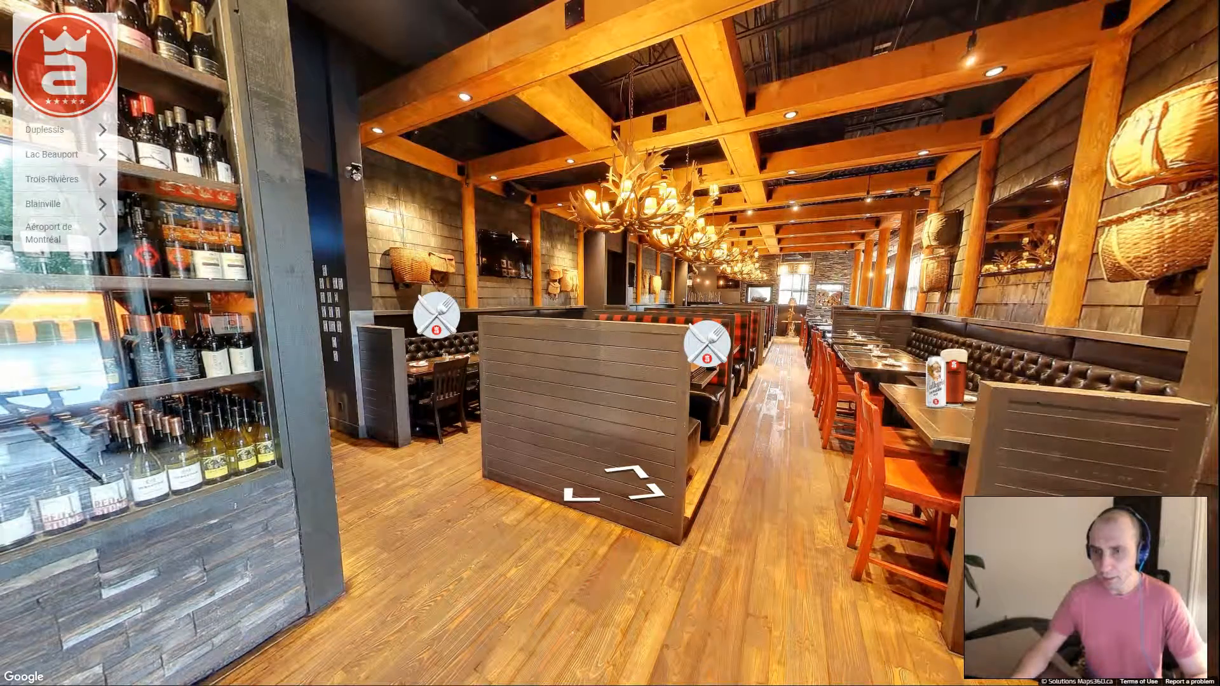
# Turn the sample restaurant tour's panorama to look around the dining room
pyautogui.moveTo(651, 232); pyautogui.dragTo(610, 242)
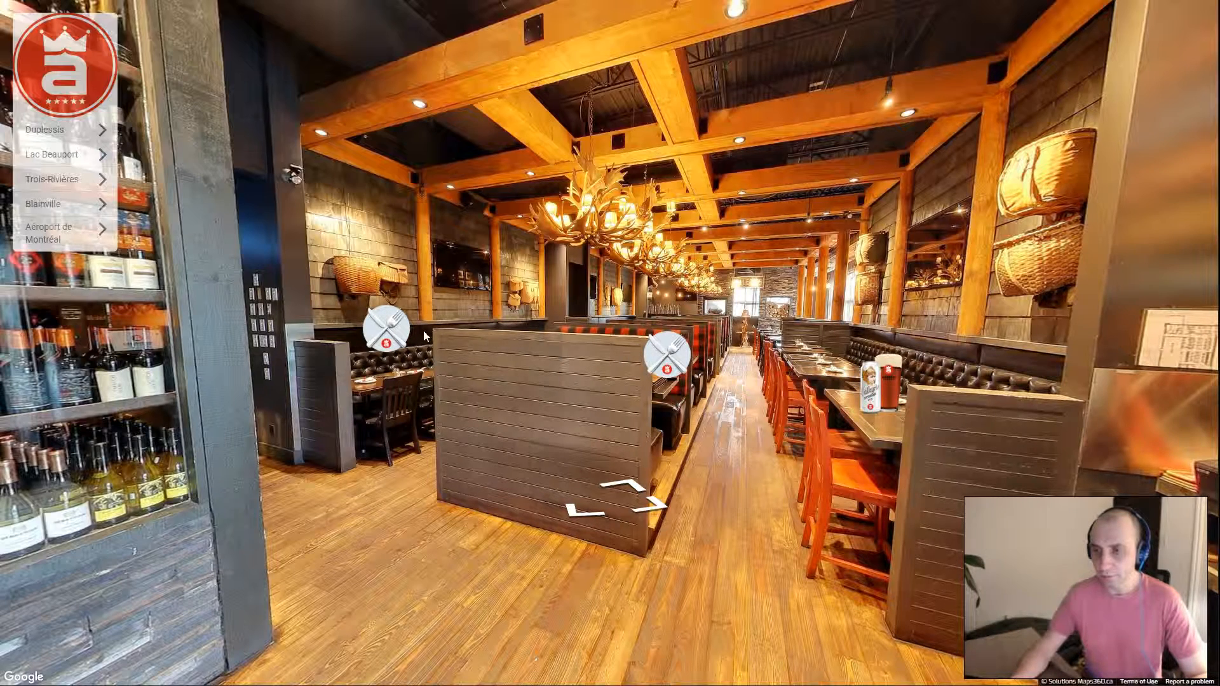
# Preview and close the salad, Bavette de boeuf and Valkyrie beer hotspot cards
pyautogui.click(397, 338)
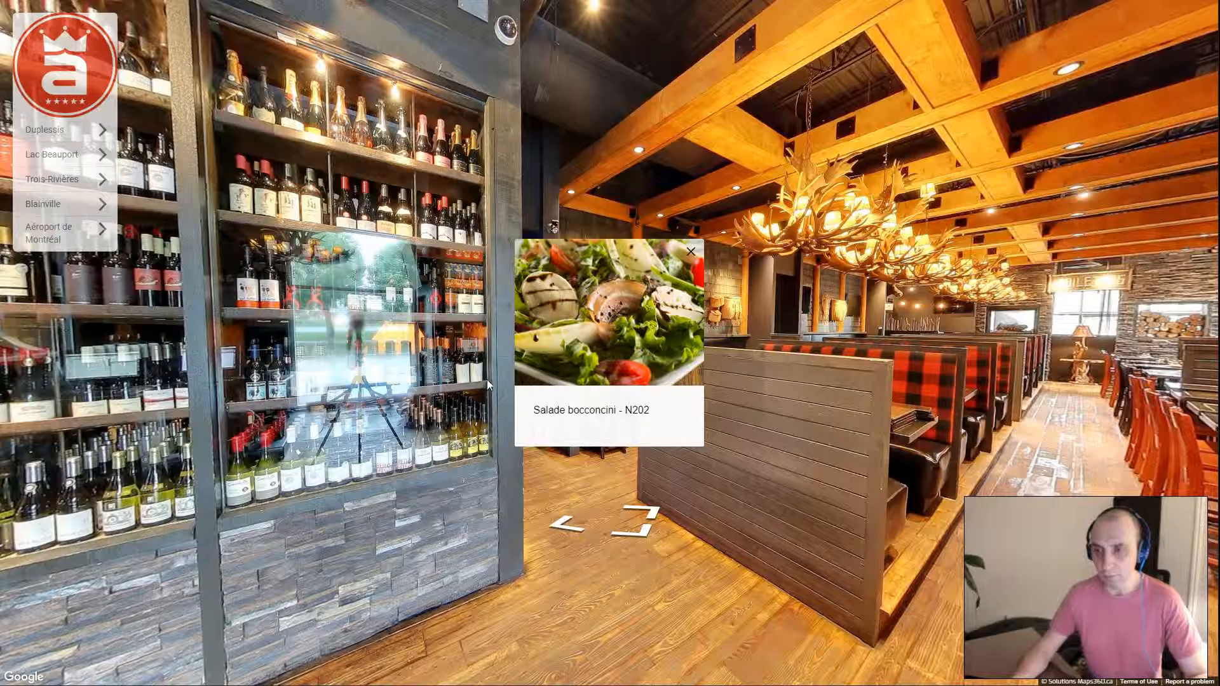
pyautogui.click(997, 432)
pyautogui.click(922, 382)
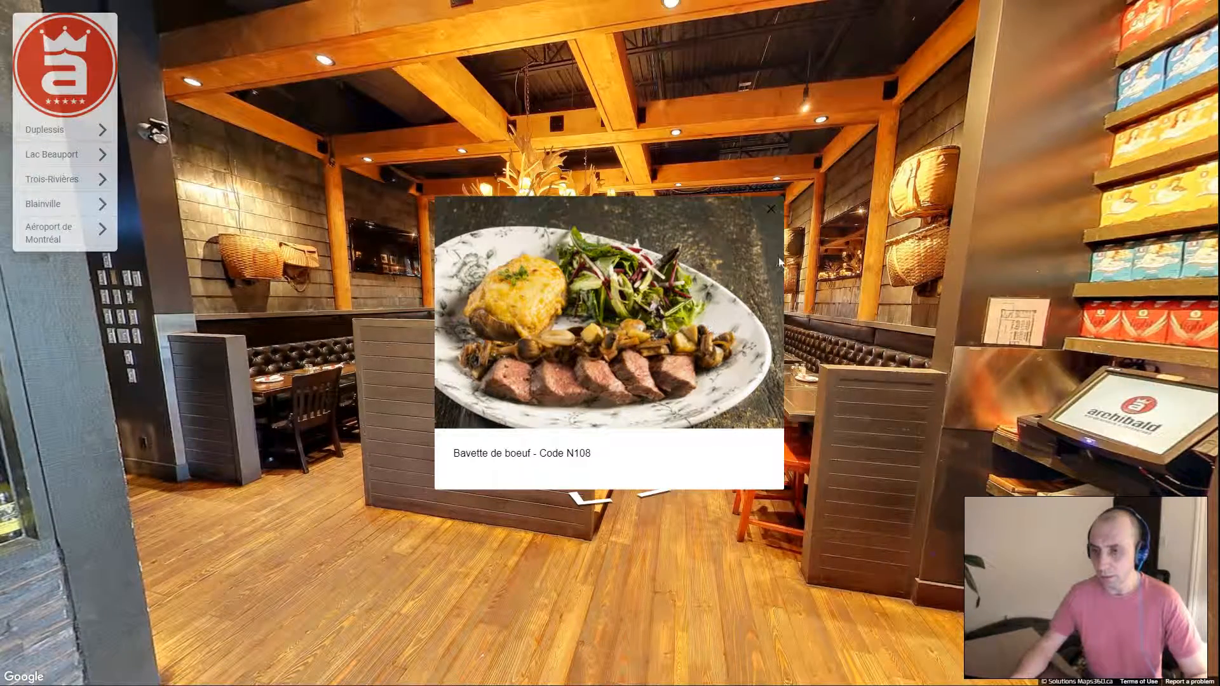
pyautogui.click(771, 210)
pyautogui.click(606, 340)
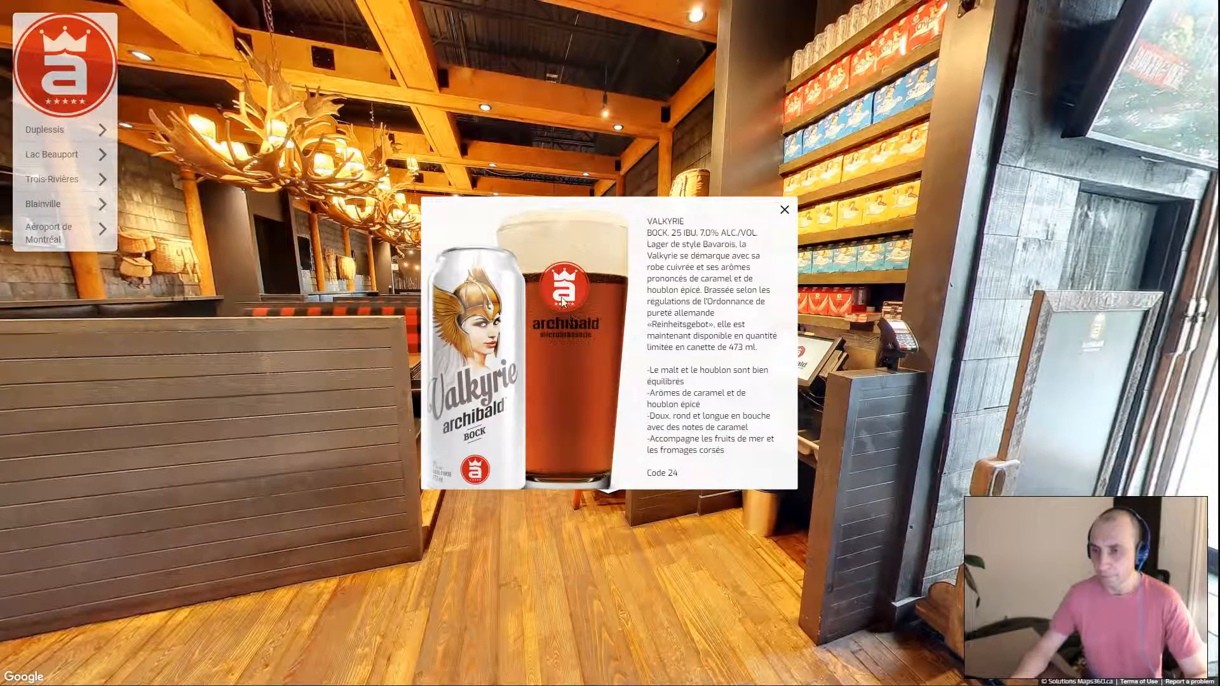
pyautogui.click(783, 212)
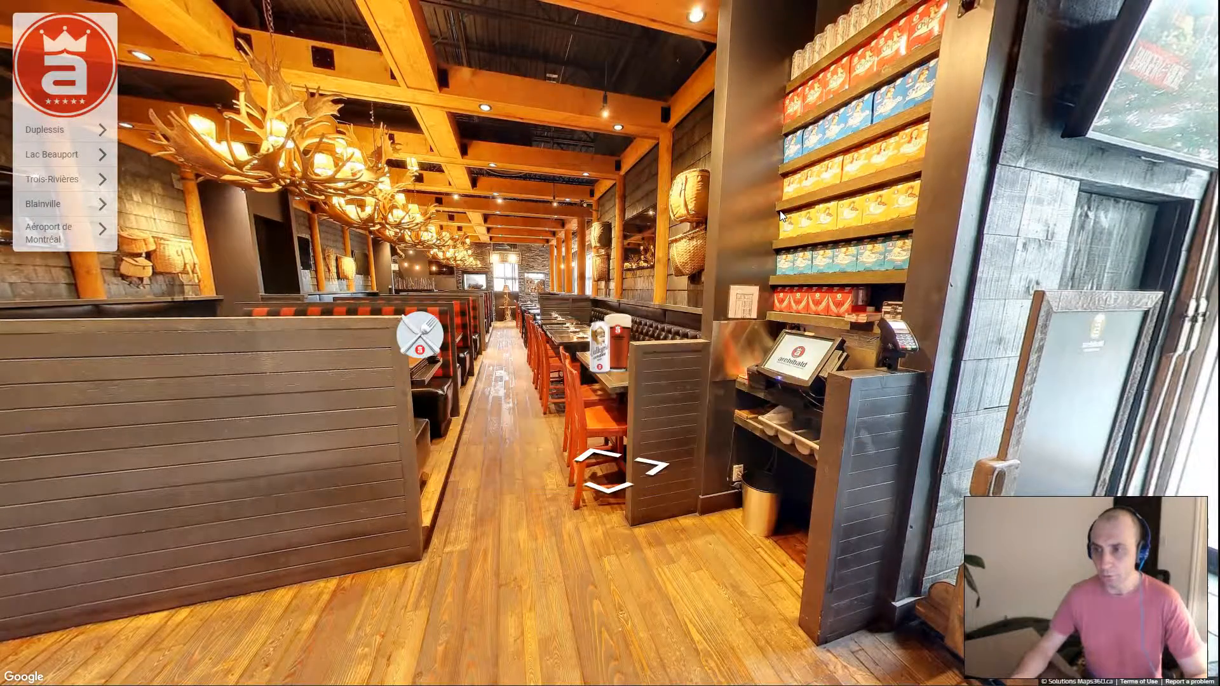
pyautogui.moveTo(441, 215); pyautogui.dragTo(578, 201)
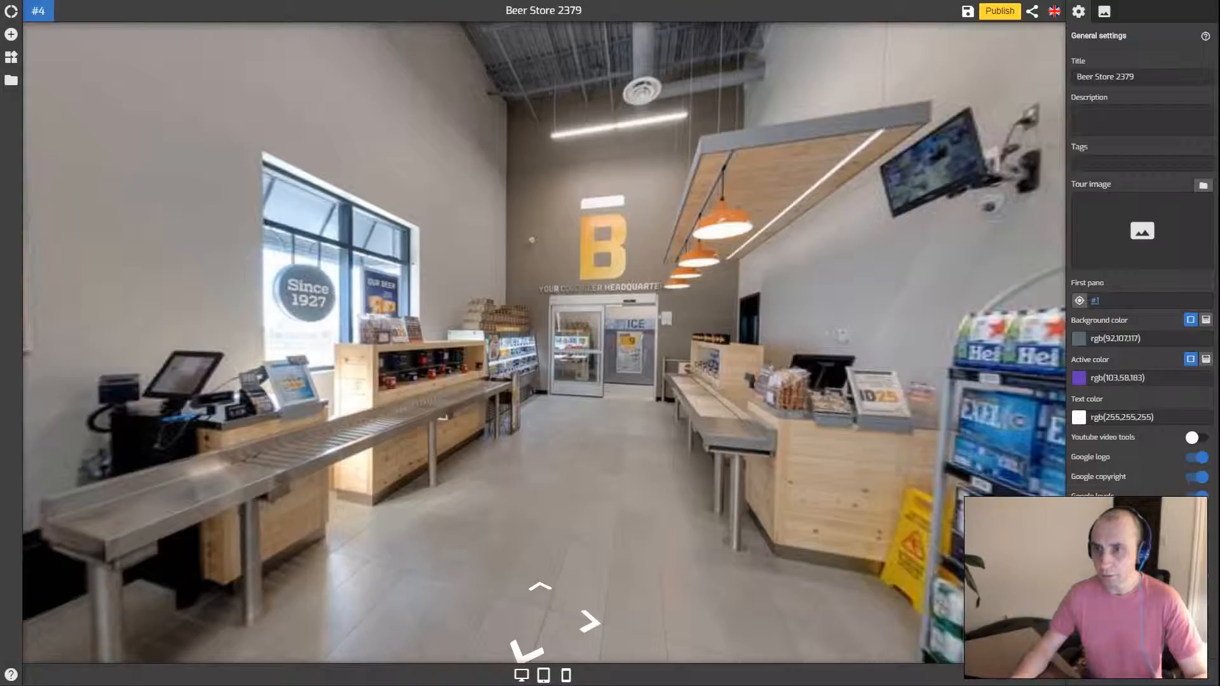
# Turn the store view and step forward into the beer fridge aisle
pyautogui.moveTo(460, 272); pyautogui.dragTo(392, 265)
pyautogui.moveTo(800, 330); pyautogui.dragTo(537, 330)
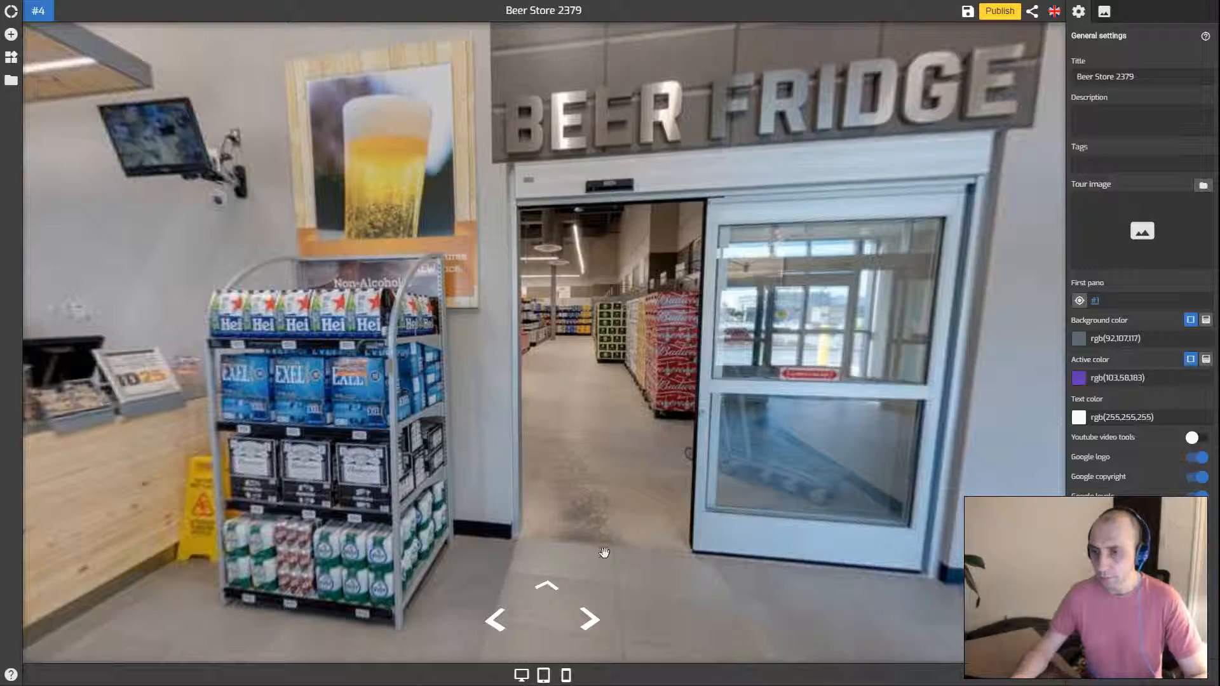
pyautogui.click(546, 584)
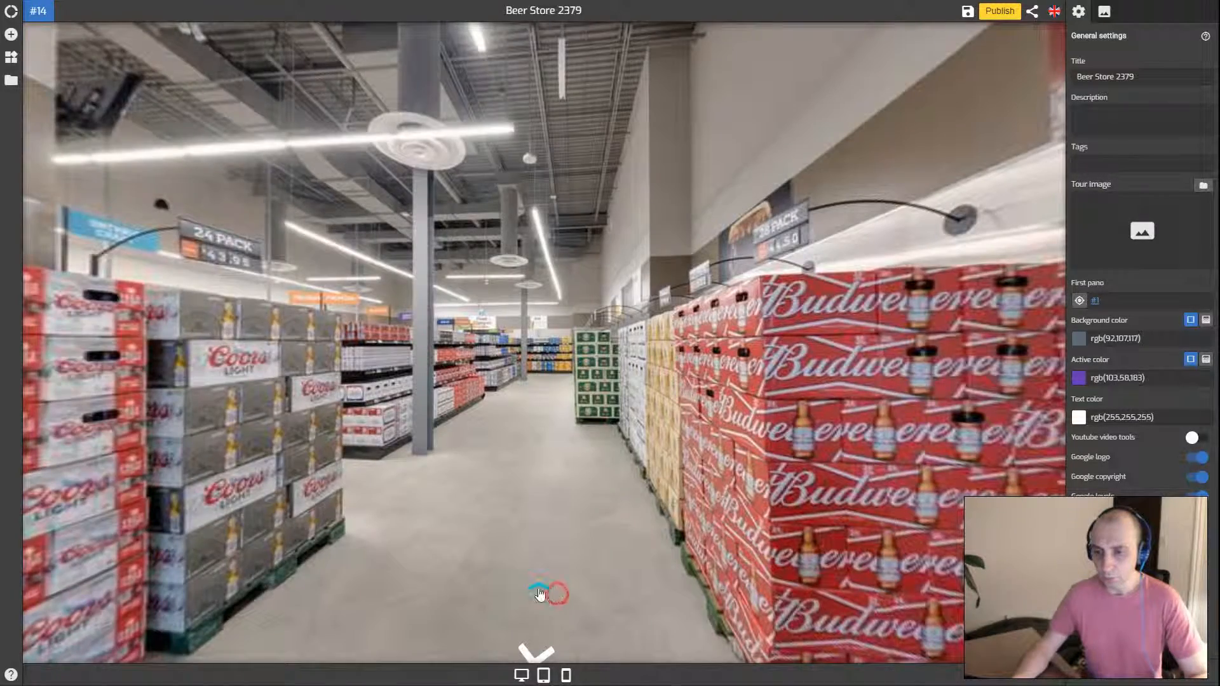
pyautogui.click(545, 587)
pyautogui.moveTo(449, 567); pyautogui.dragTo(611, 571)
# Continue to panorama #21 and face the stacked beer case display
pyautogui.click(515, 596)
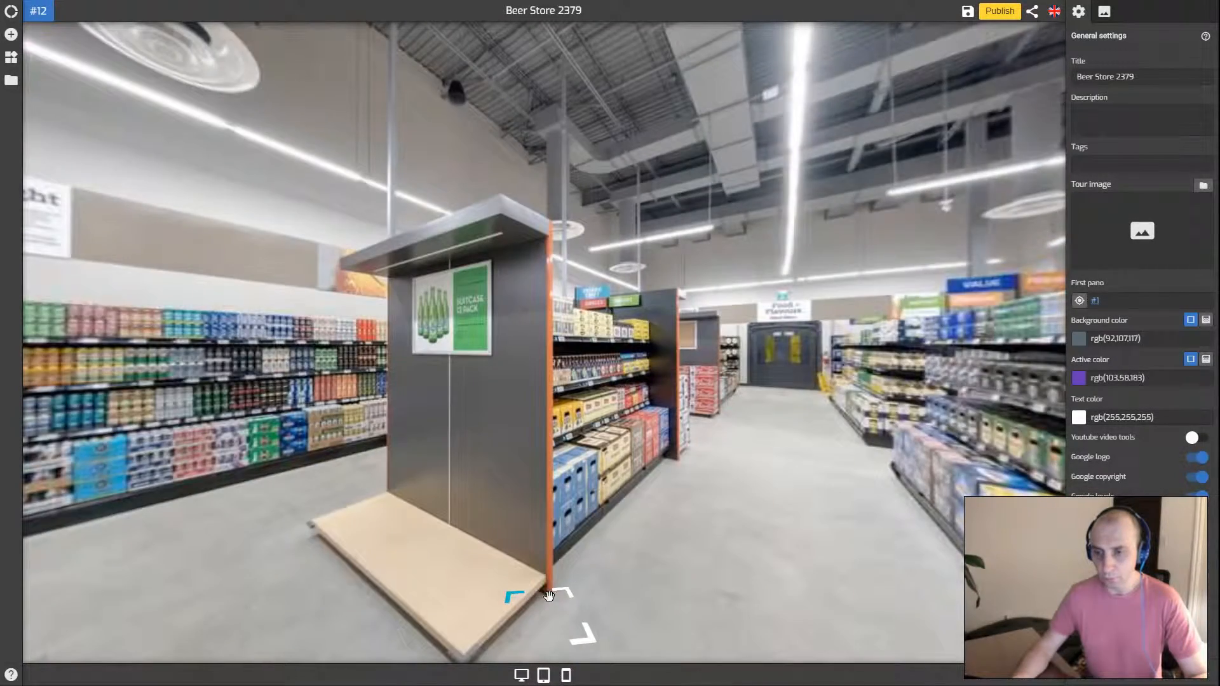
pyautogui.click(557, 596)
pyautogui.click(558, 588)
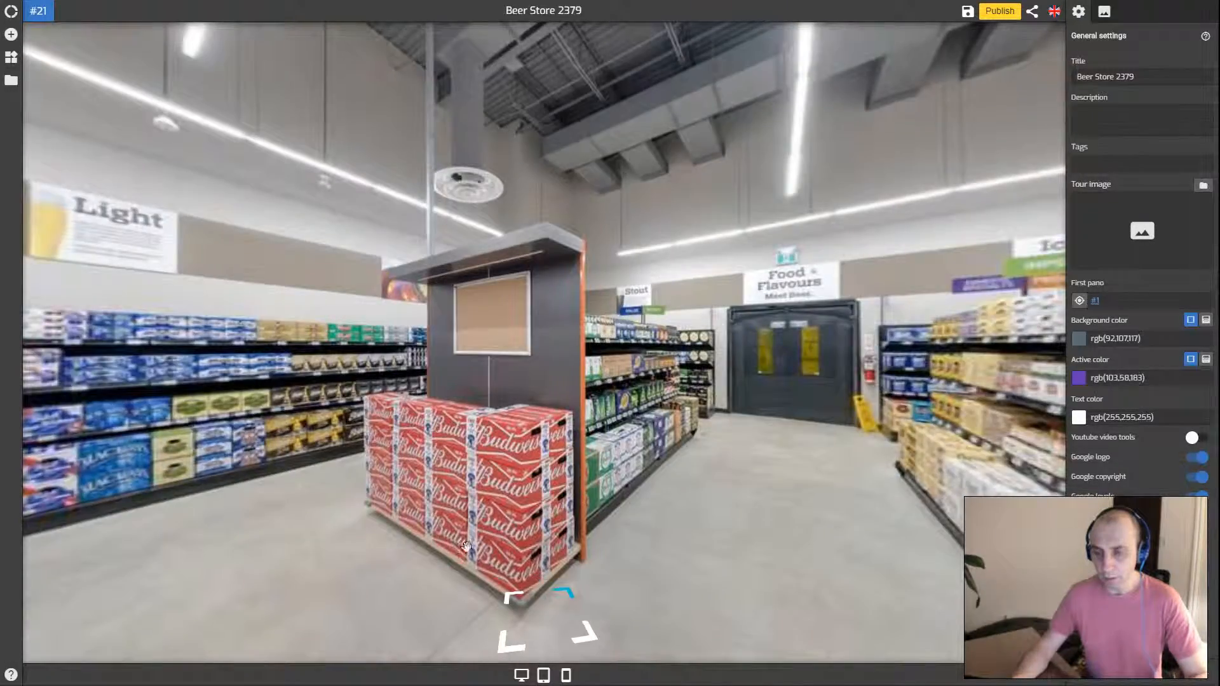
pyautogui.click(558, 589)
pyautogui.moveTo(481, 465); pyautogui.dragTo(590, 493)
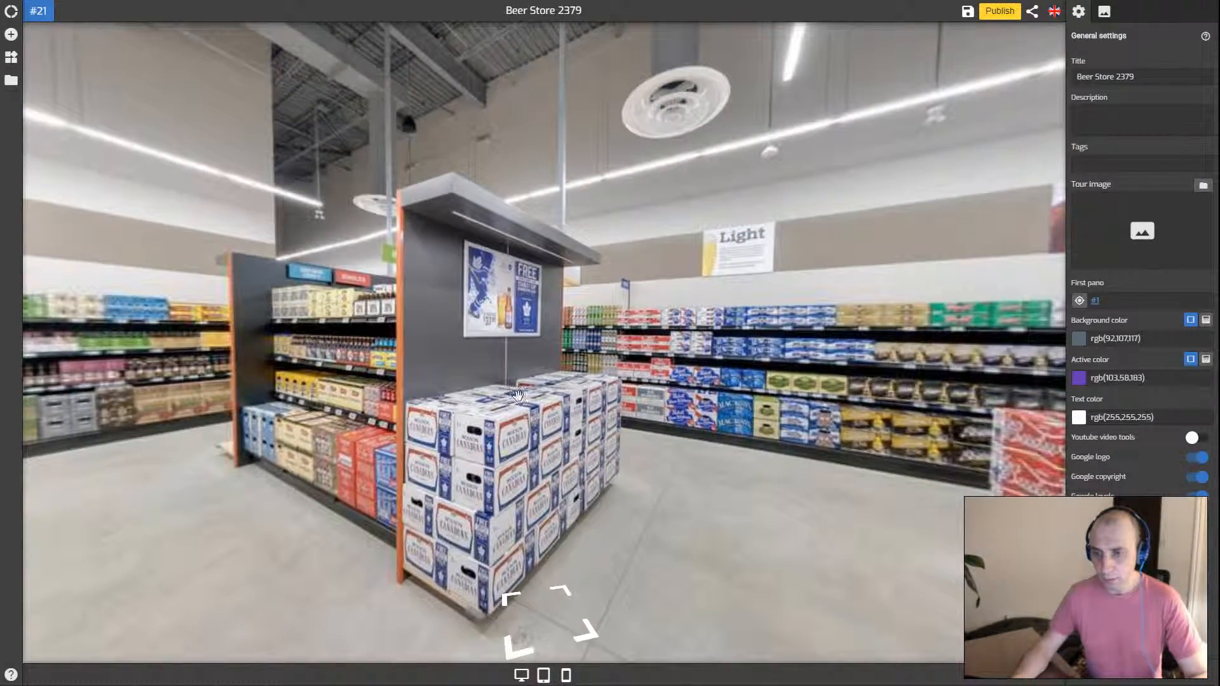
pyautogui.moveTo(471, 435); pyautogui.dragTo(476, 421)
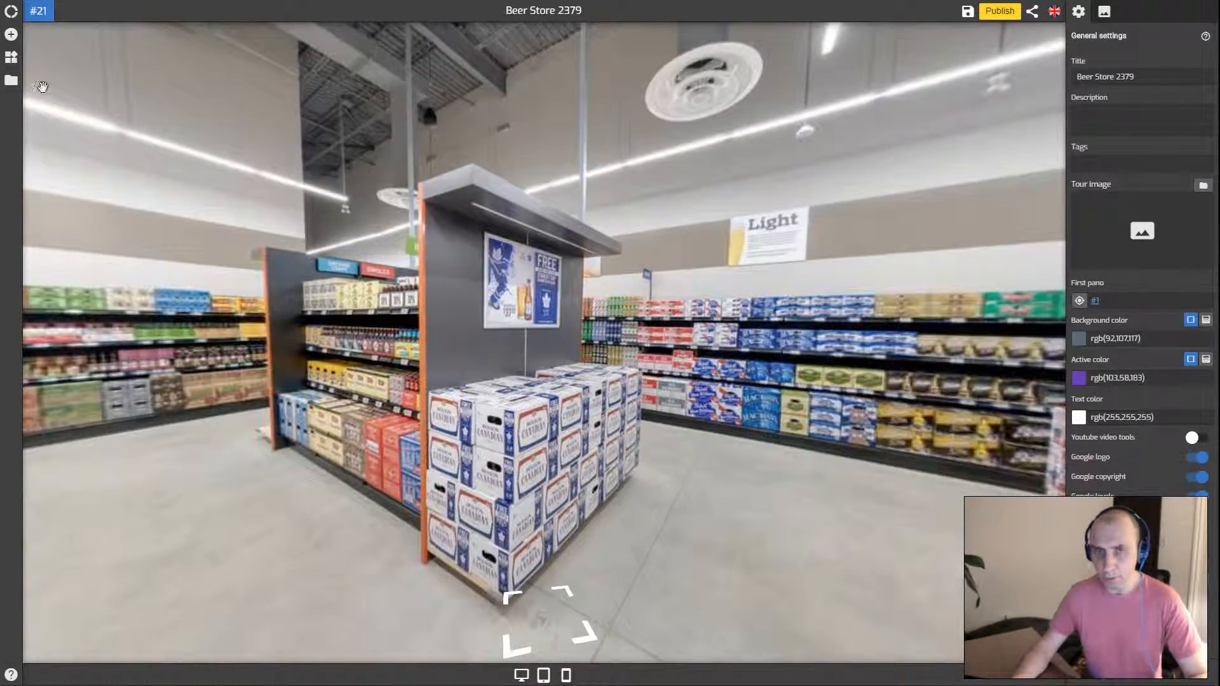
pyautogui.click(11, 35)
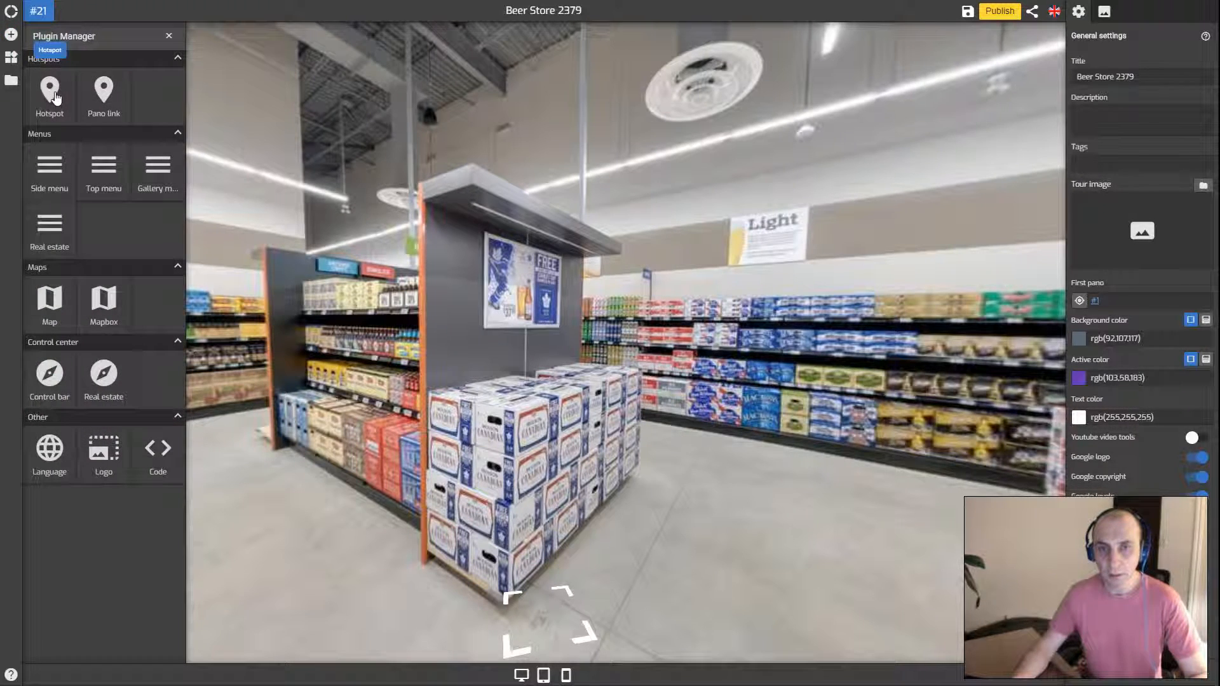
# Drop a Hotspot onto the stacked beer display and open '#21 Hotspot' from Active Plugins
pyautogui.moveTo(55, 97); pyautogui.dragTo(543, 342)
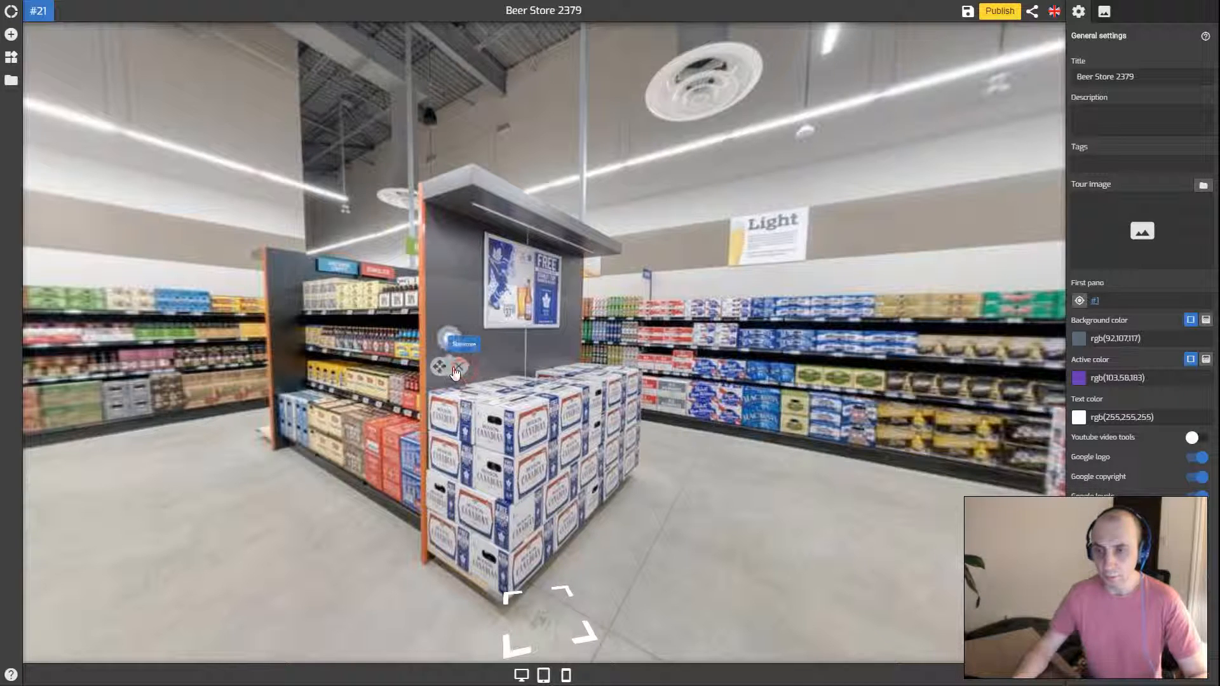
pyautogui.moveTo(448, 379)
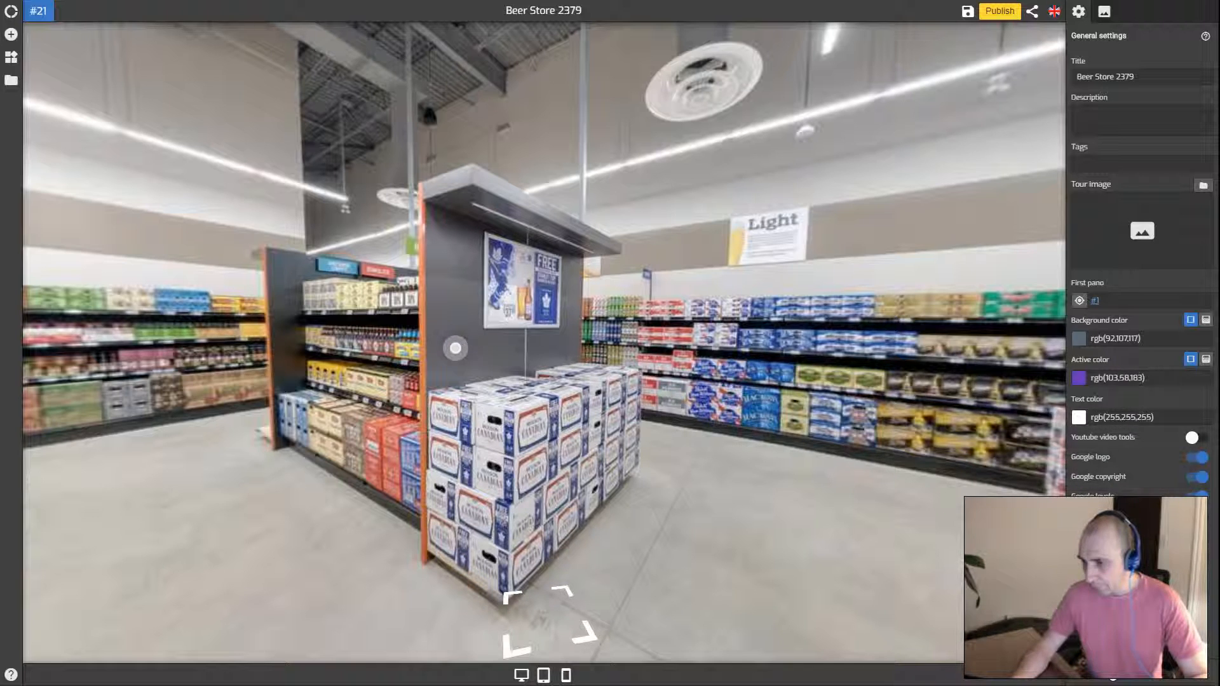
pyautogui.click(1111, 669)
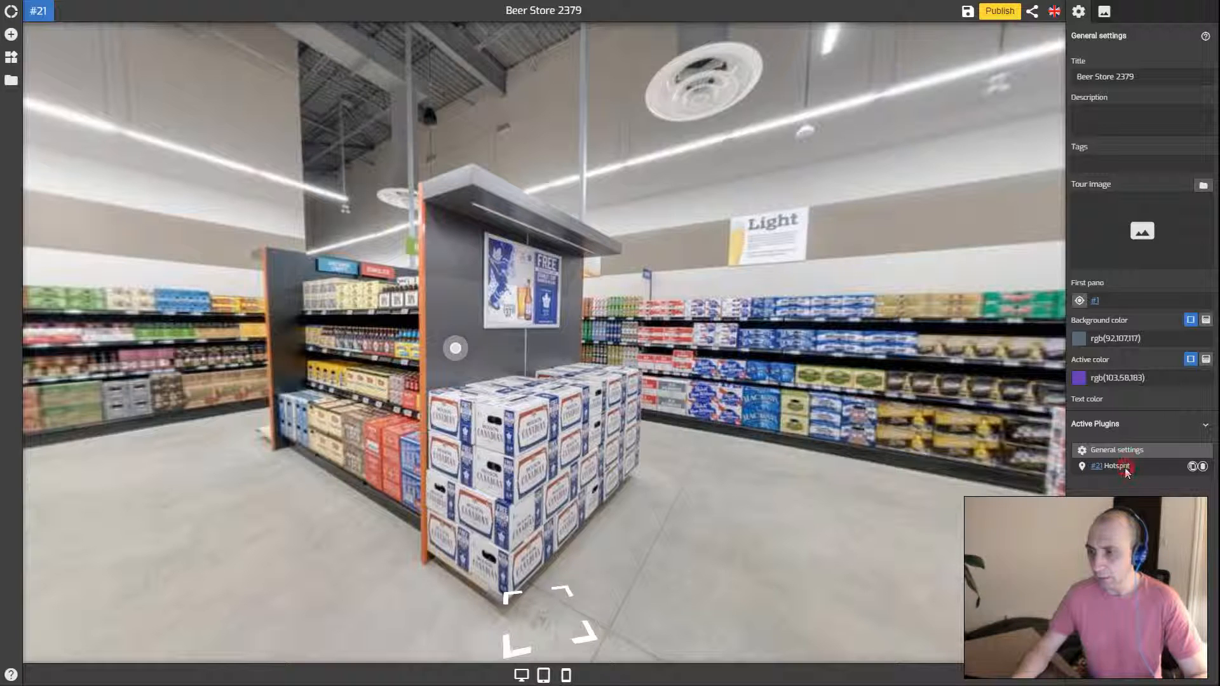
pyautogui.click(1124, 468)
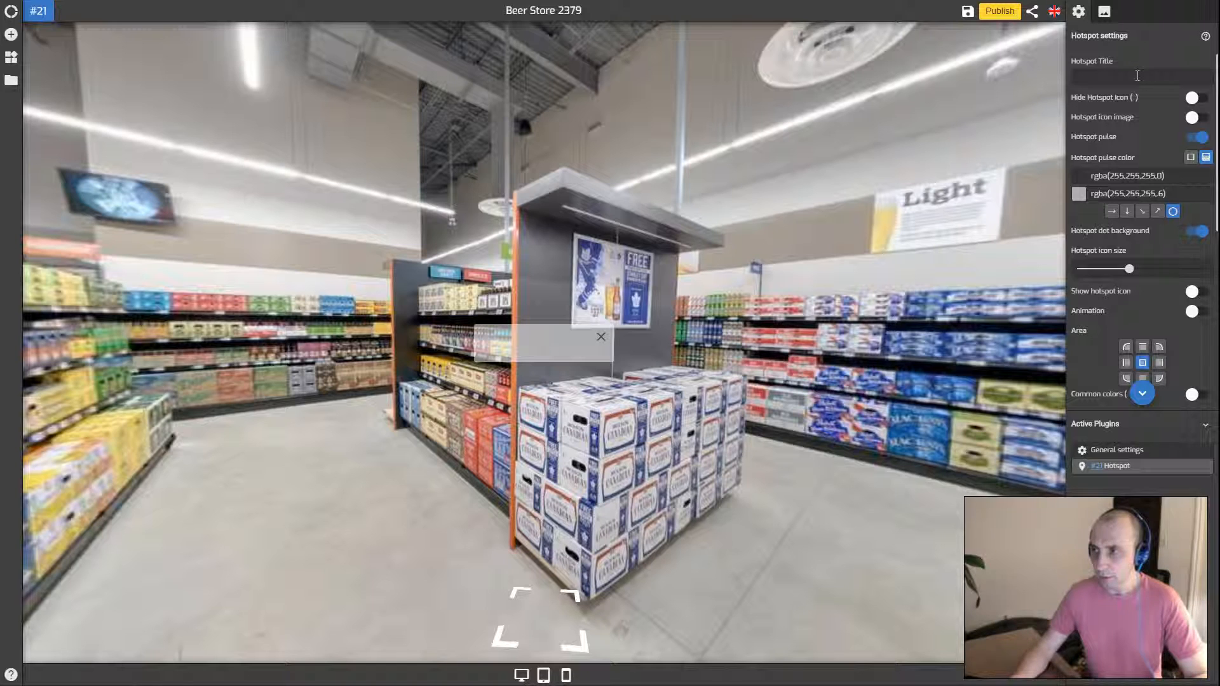
# Enter 'Canadian' as the #21 hotspot's Hotspot Title
pyautogui.scroll(-1, 1132, 127)
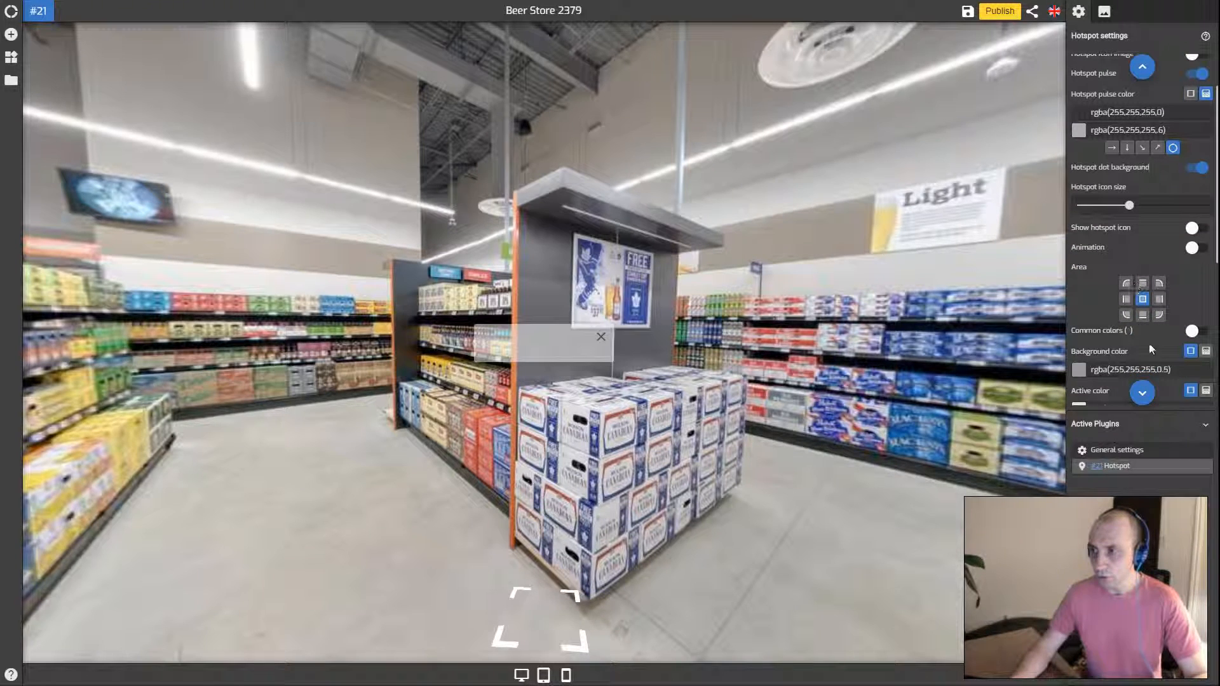
pyautogui.scroll(-4, 1137, 133)
pyautogui.scroll(5, 1141, 127)
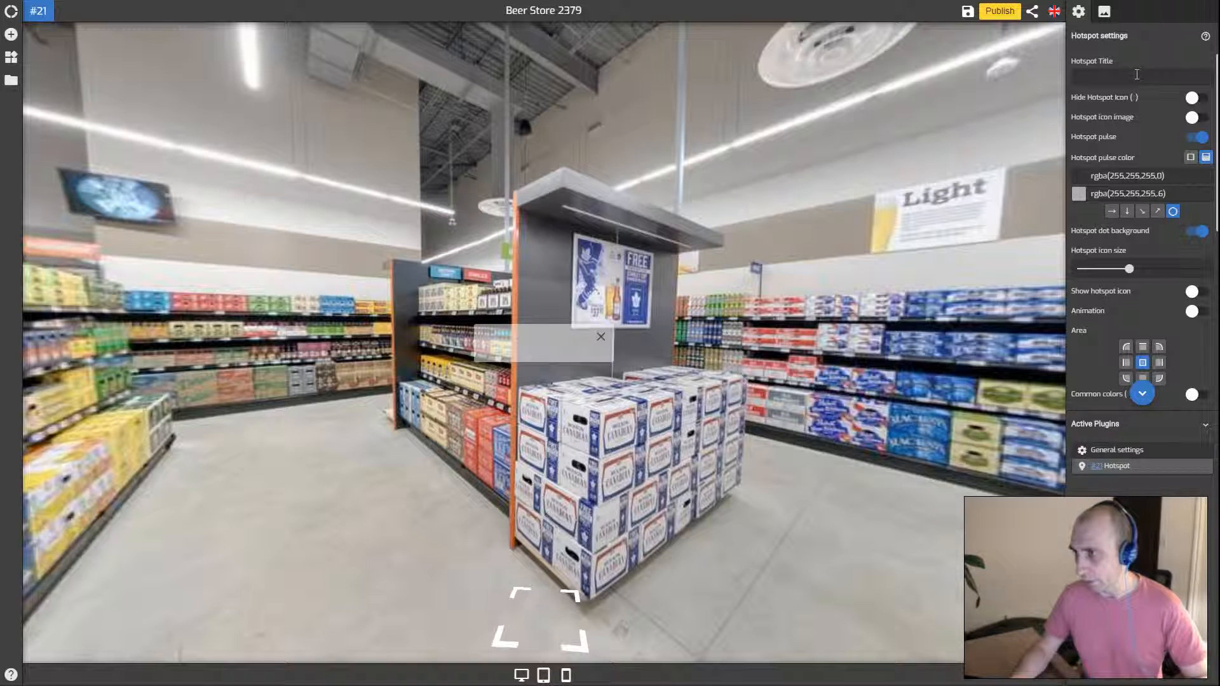
pyautogui.click(1137, 74)
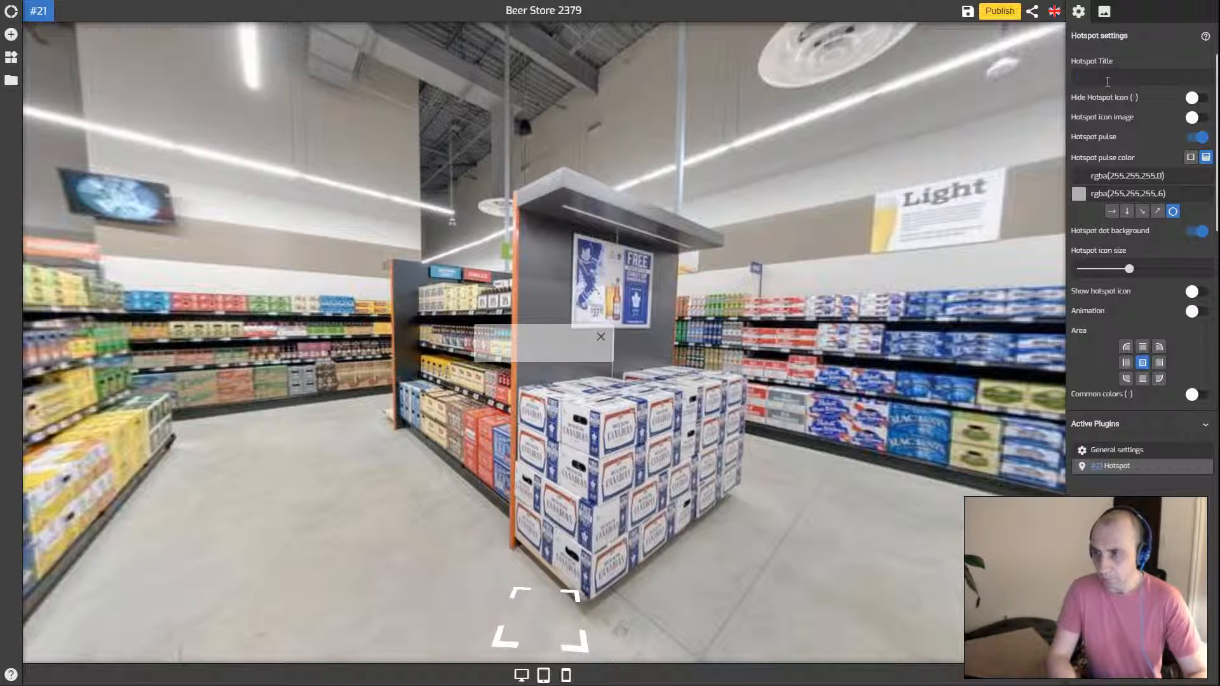
pyautogui.click(1107, 82)
pyautogui.write('C')
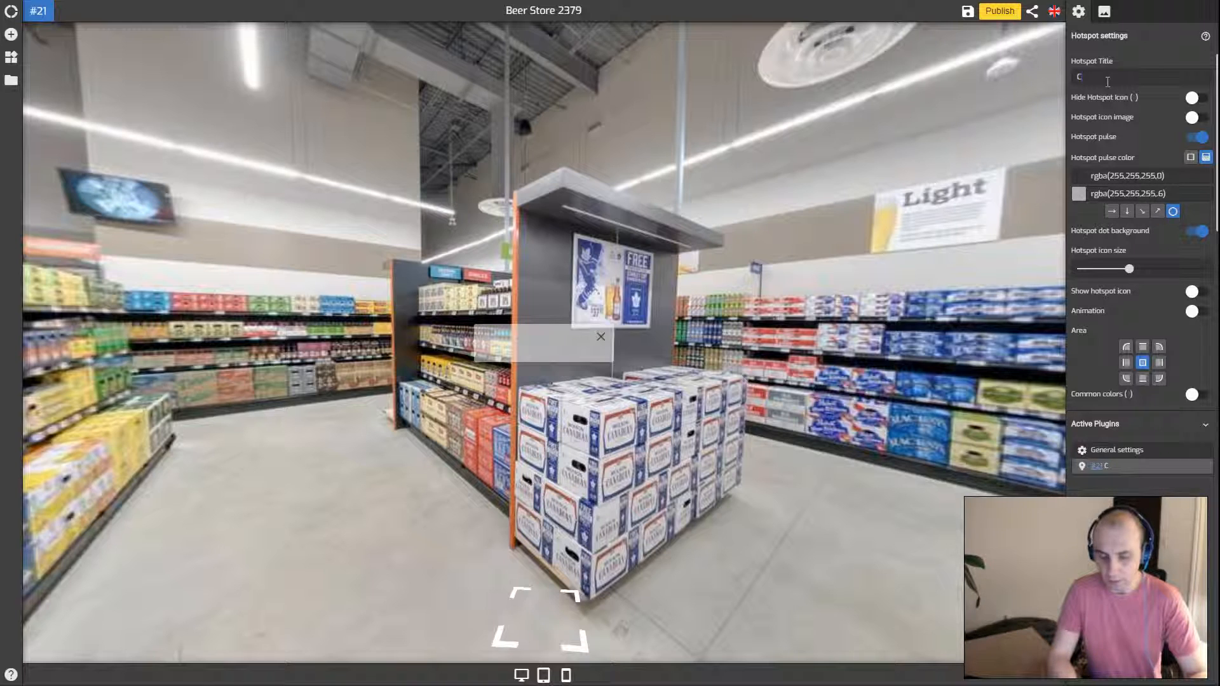
pyautogui.write('anadian')
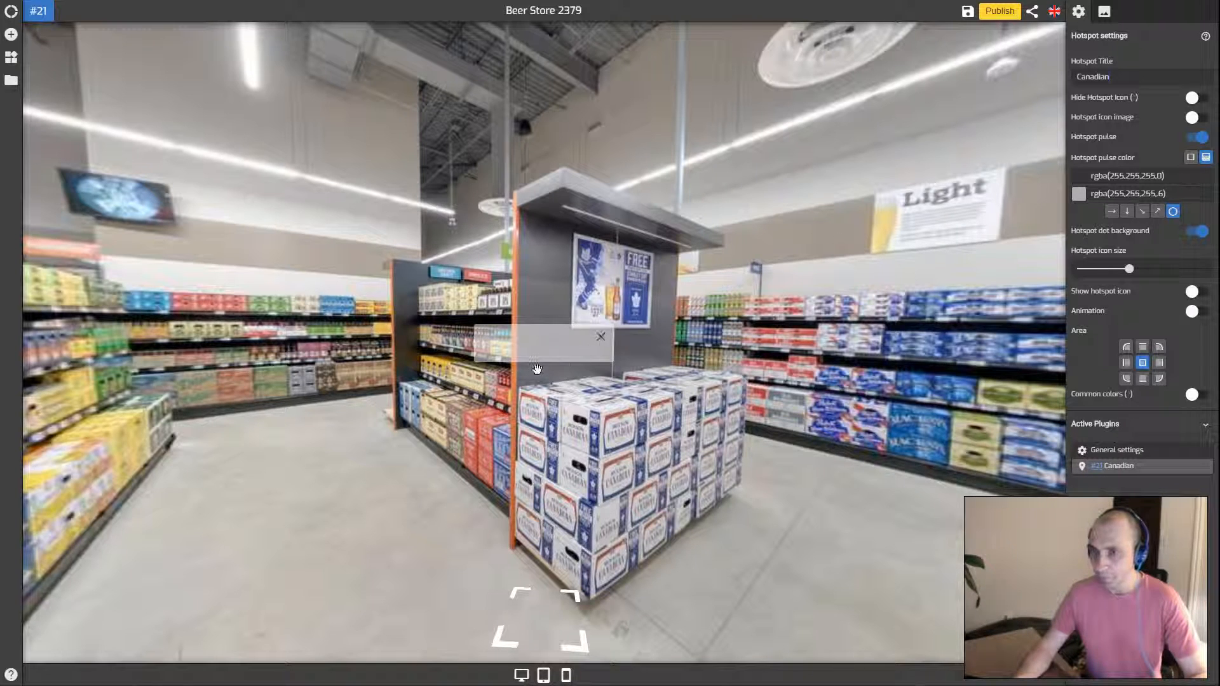
pyautogui.click(601, 336)
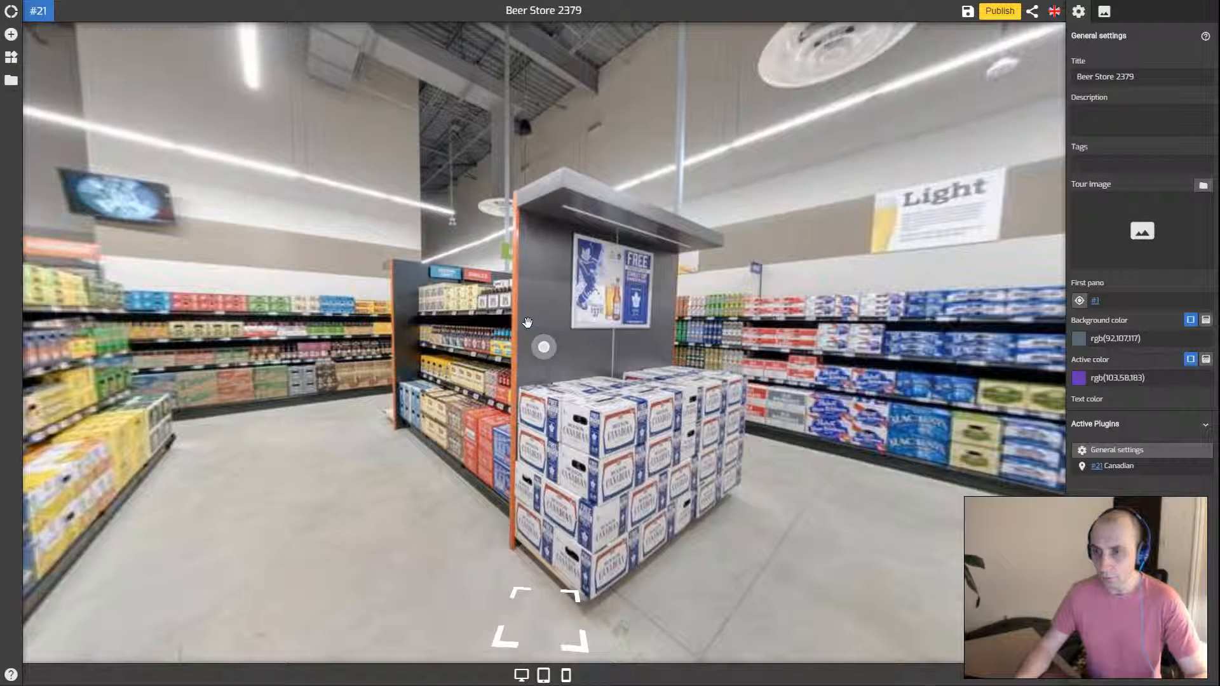
# Switch on Hide Hotspot Icon for the '#21 Canadian' hotspot
pyautogui.moveTo(552, 350)
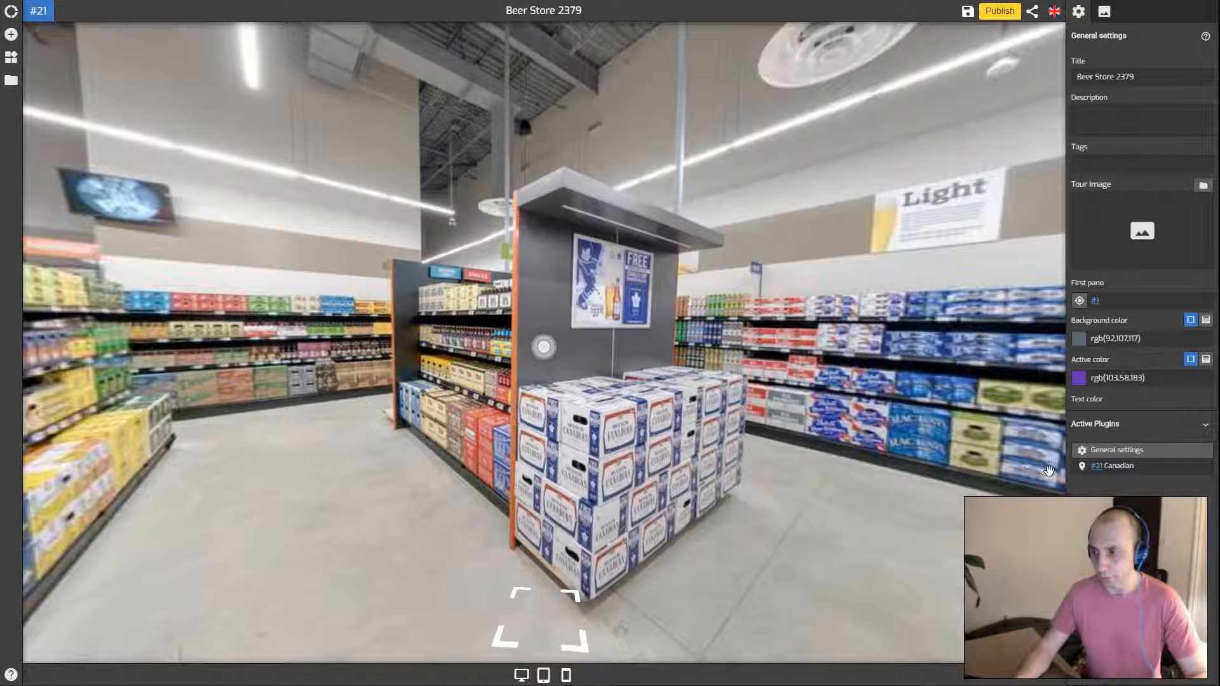
pyautogui.click(1133, 469)
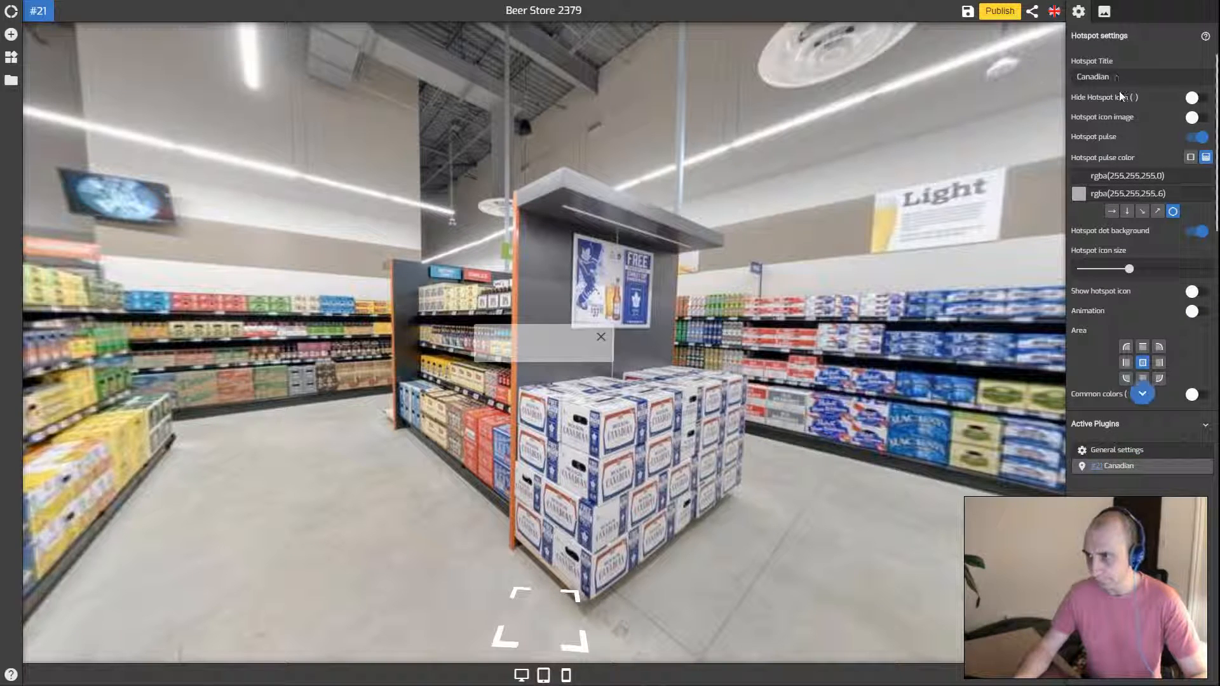
pyautogui.scroll(-2, 1122, 107)
pyautogui.scroll(2, 1124, 108)
pyautogui.scroll(1, 1123, 106)
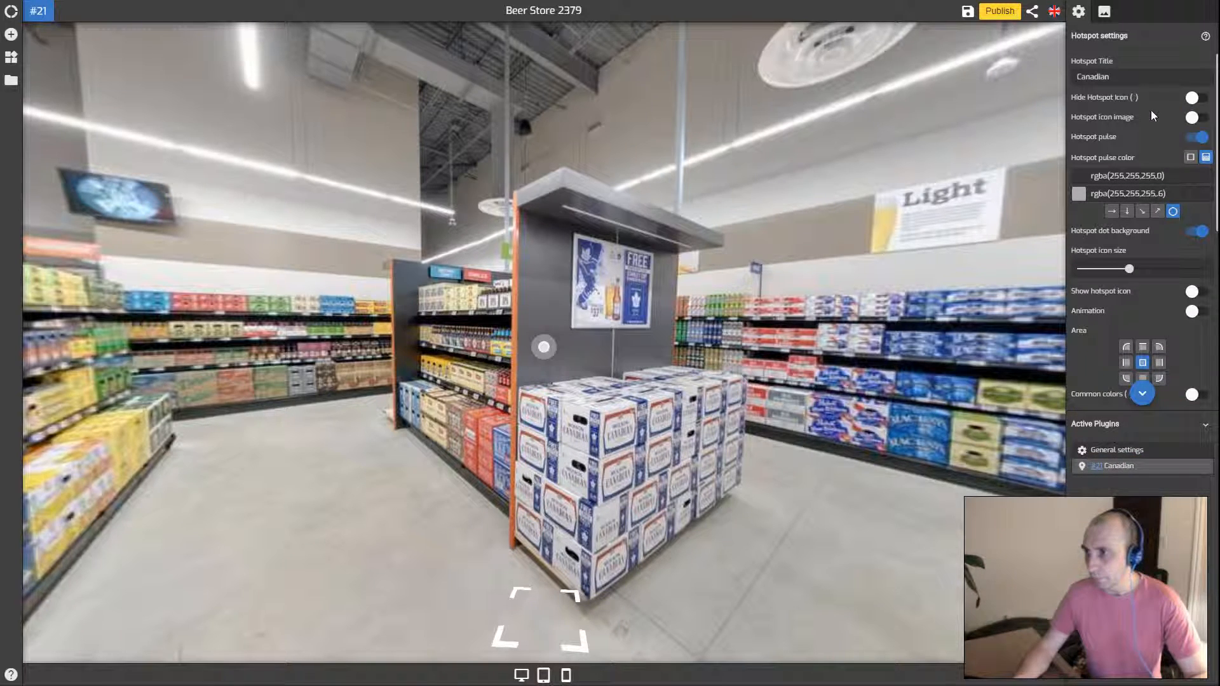
pyautogui.click(1192, 97)
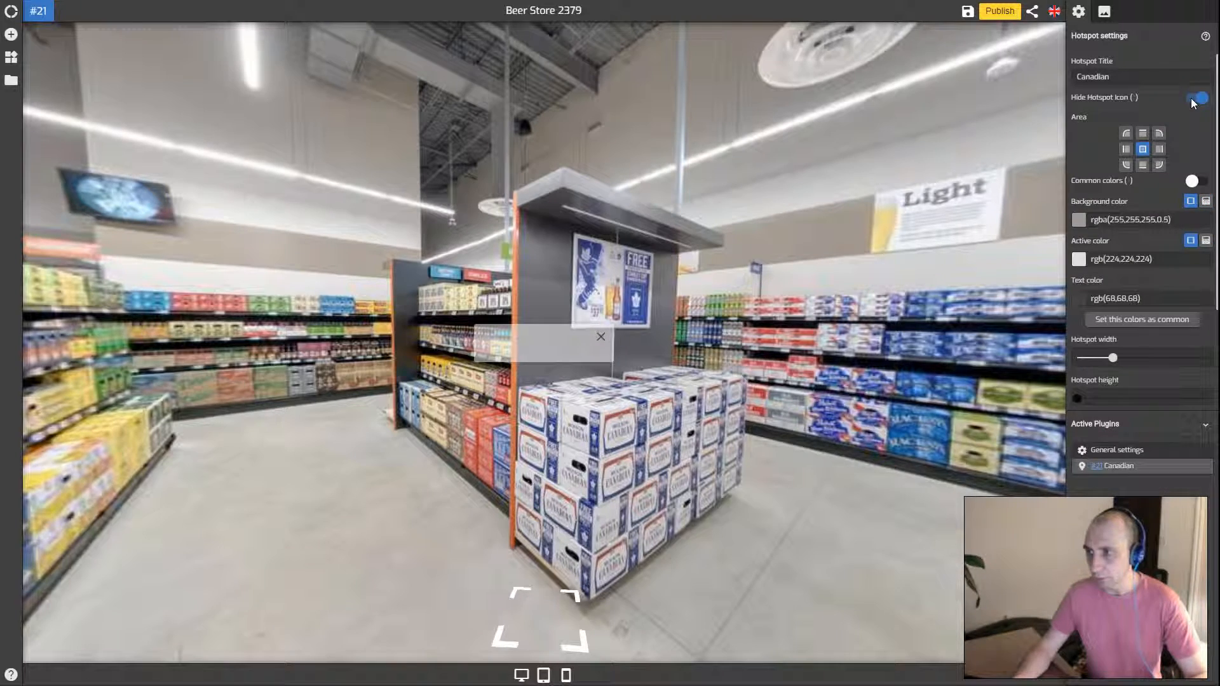
pyautogui.click(716, 352)
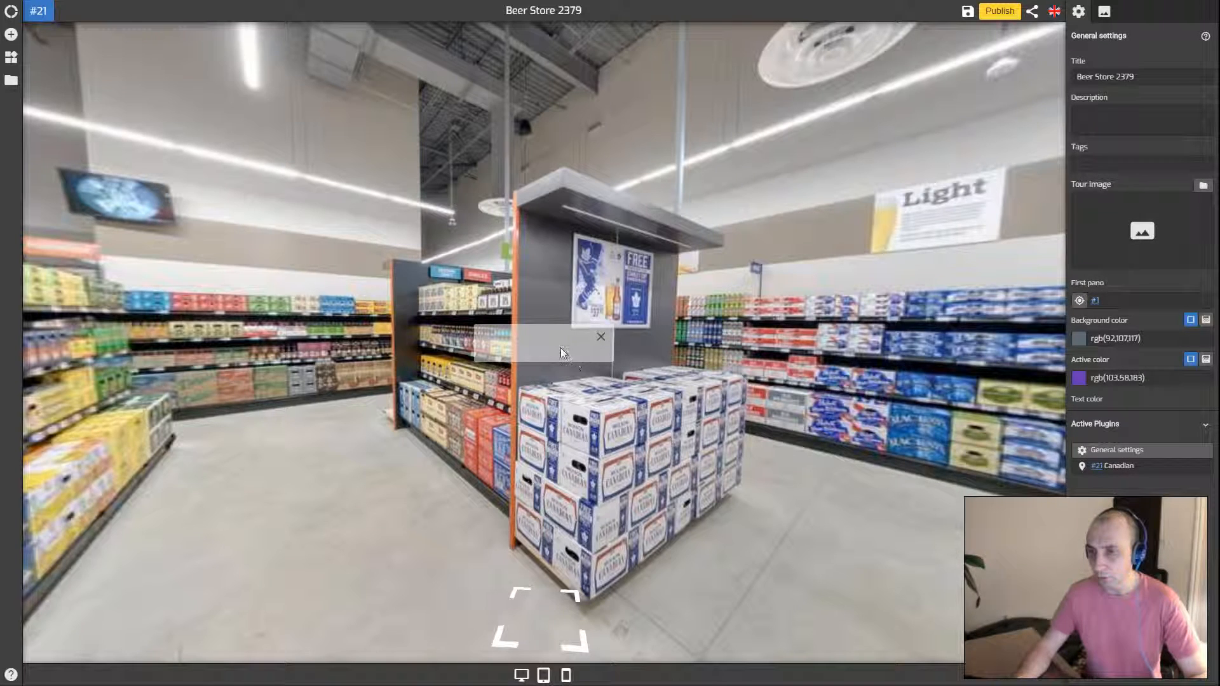
pyautogui.click(1137, 465)
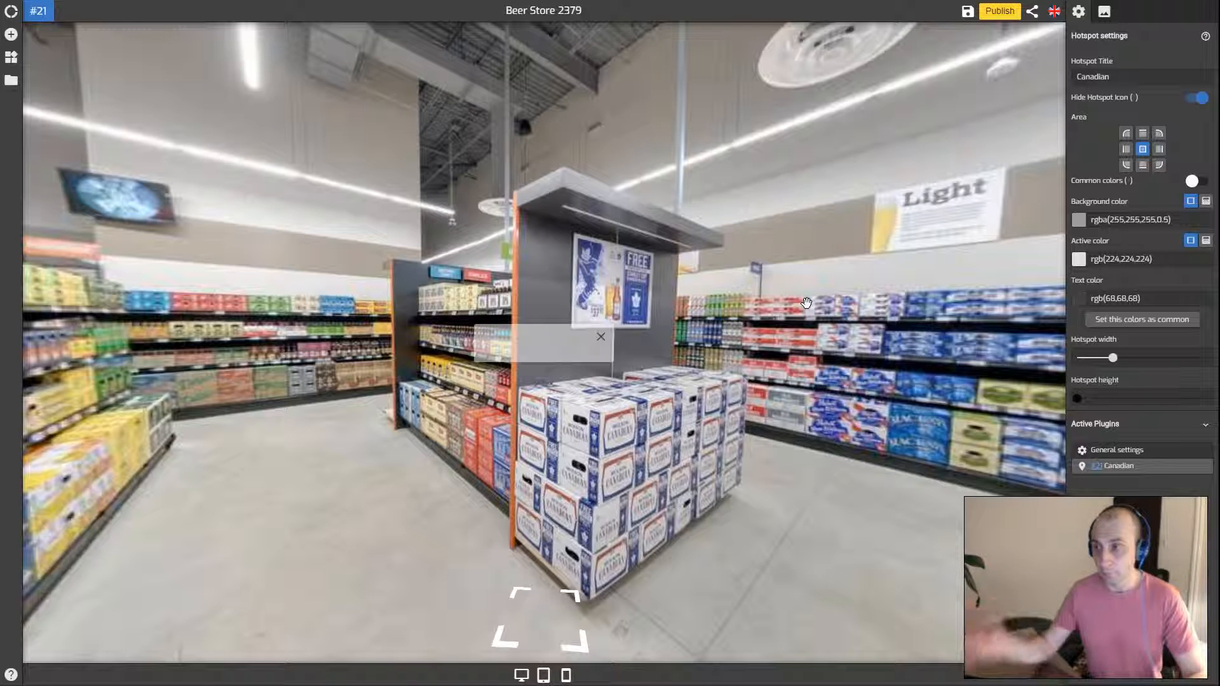
# Set the hotspot Area to the centre cell and turn Hide Hotspot Icon back off
pyautogui.click(1157, 150)
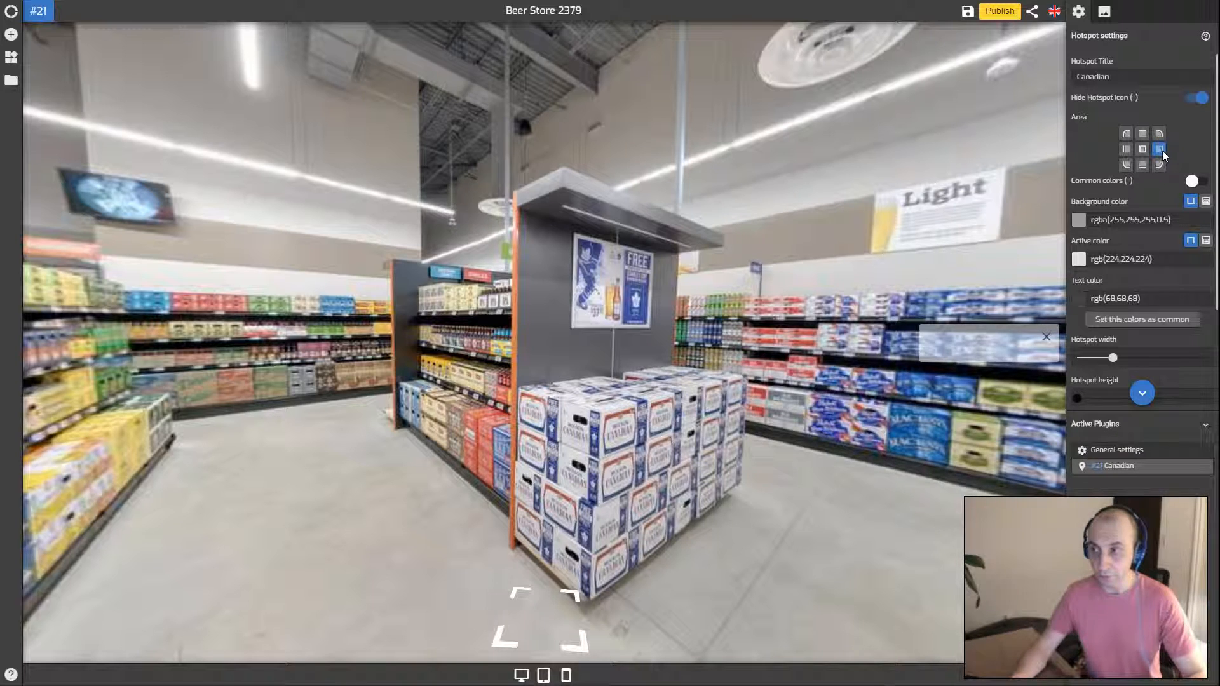
pyautogui.click(1142, 150)
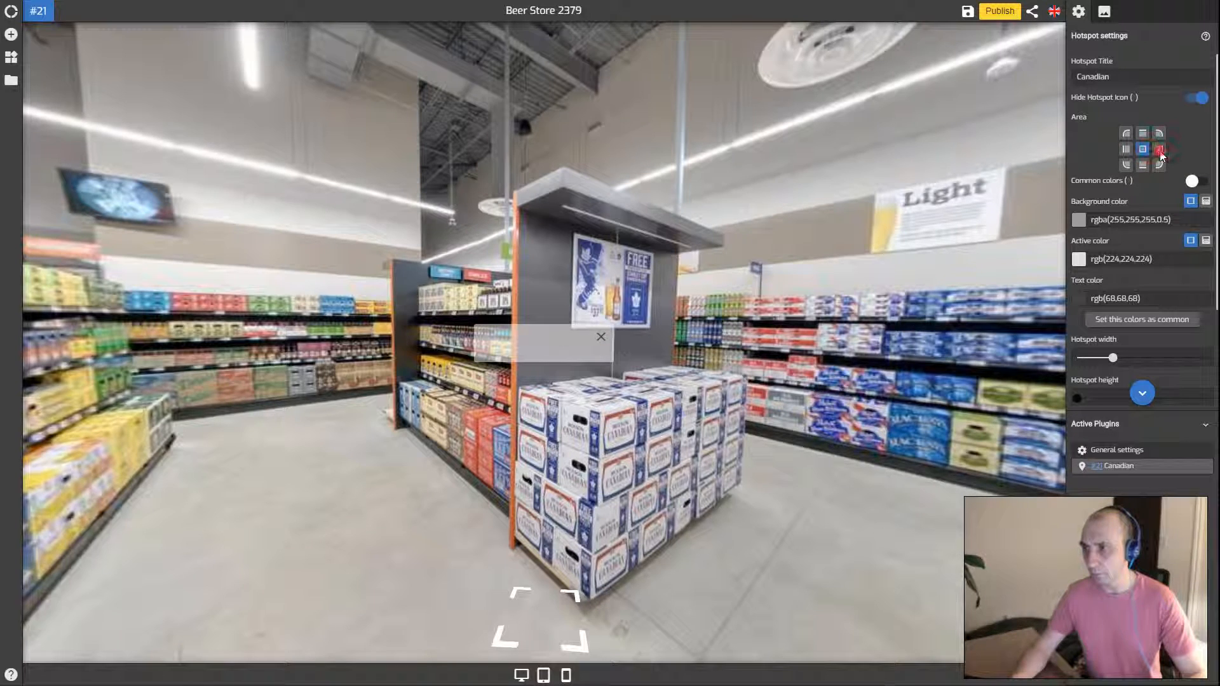
pyautogui.click(1159, 151)
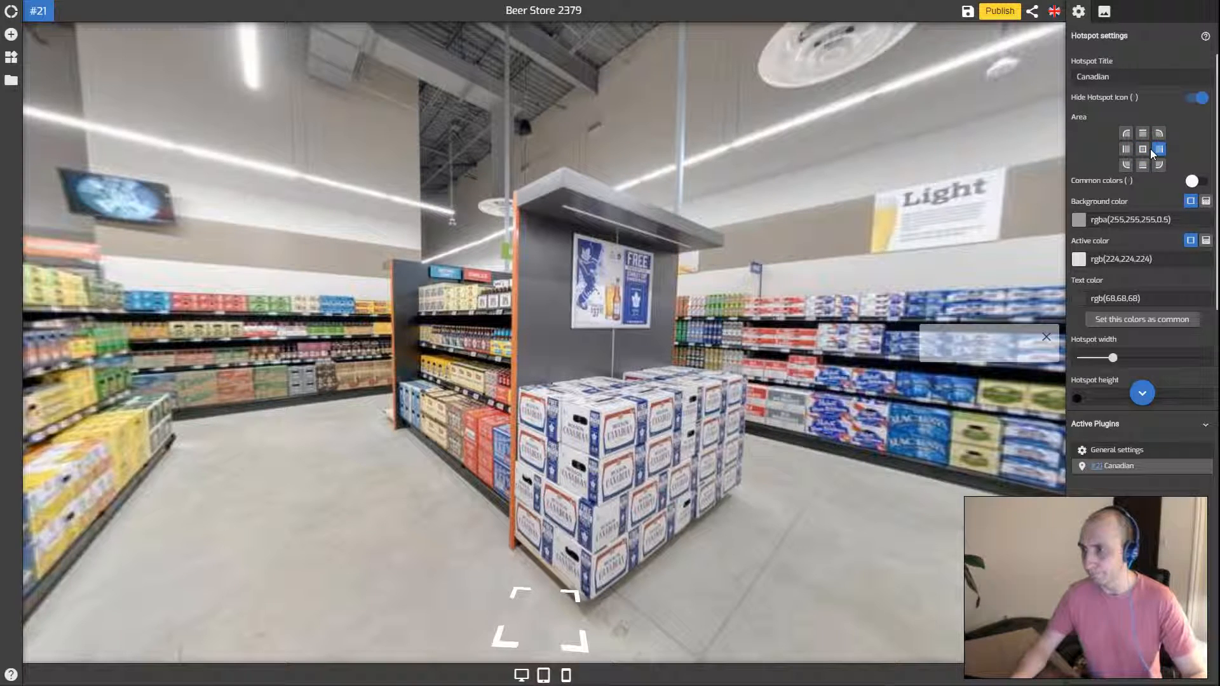
pyautogui.scroll(-1, 1150, 148)
pyautogui.scroll(1, 1148, 147)
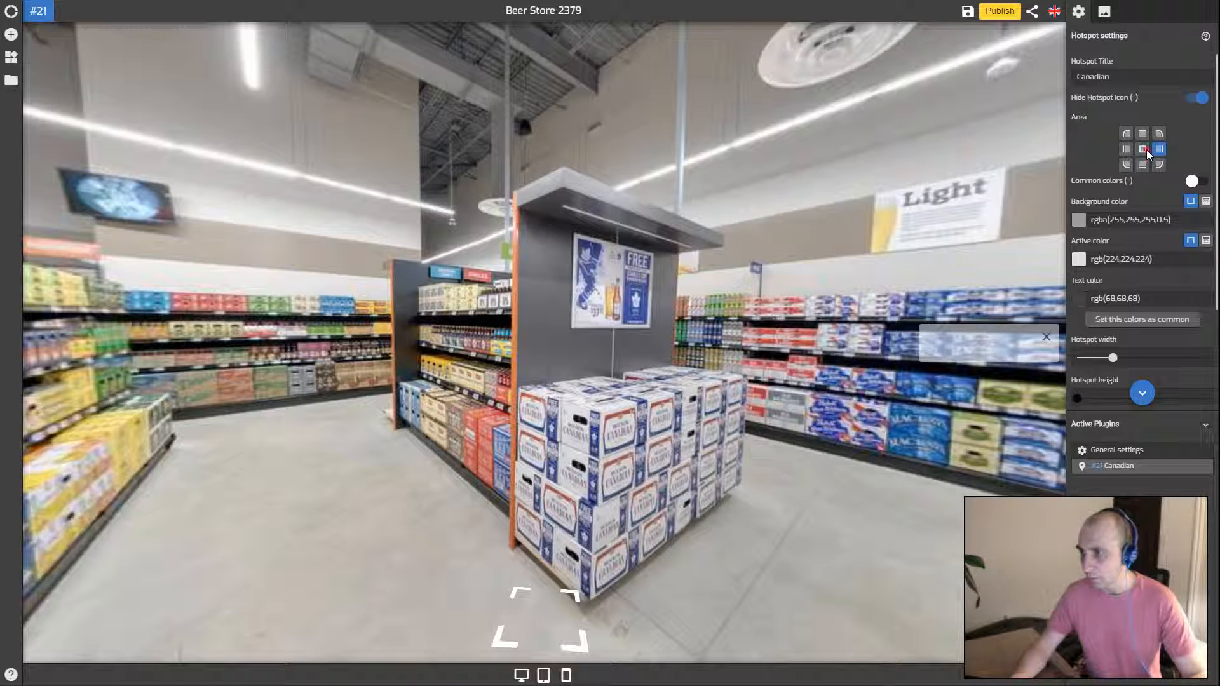
pyautogui.click(1145, 150)
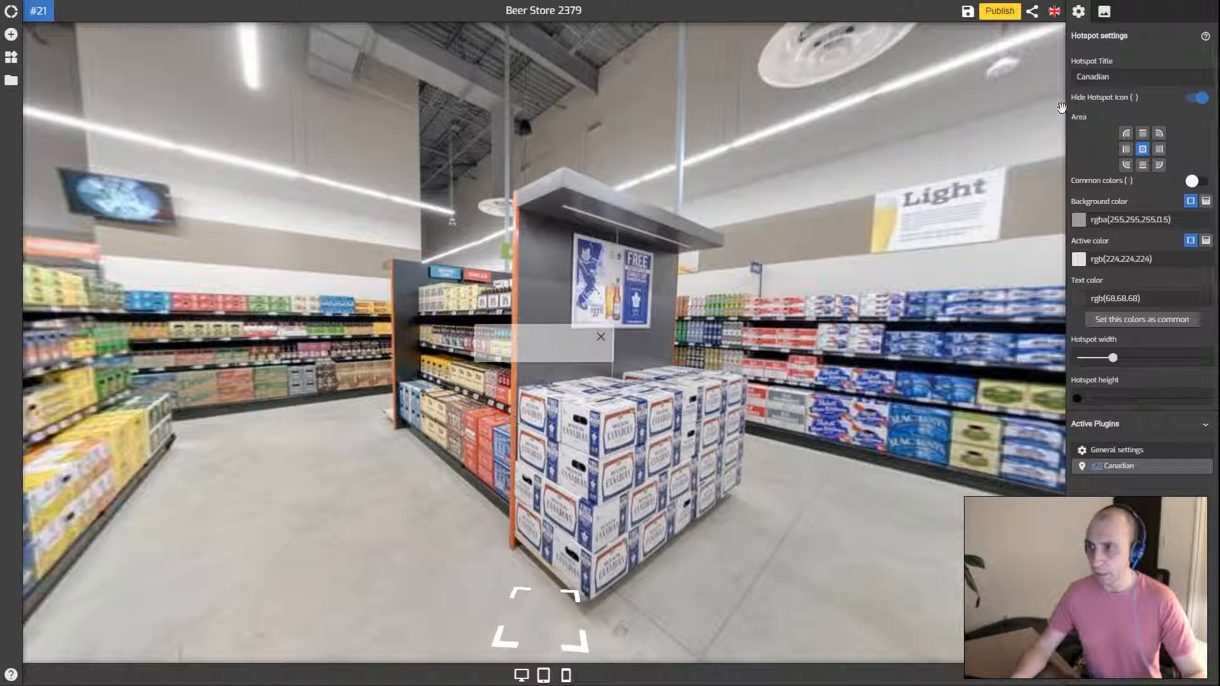
pyautogui.click(1197, 98)
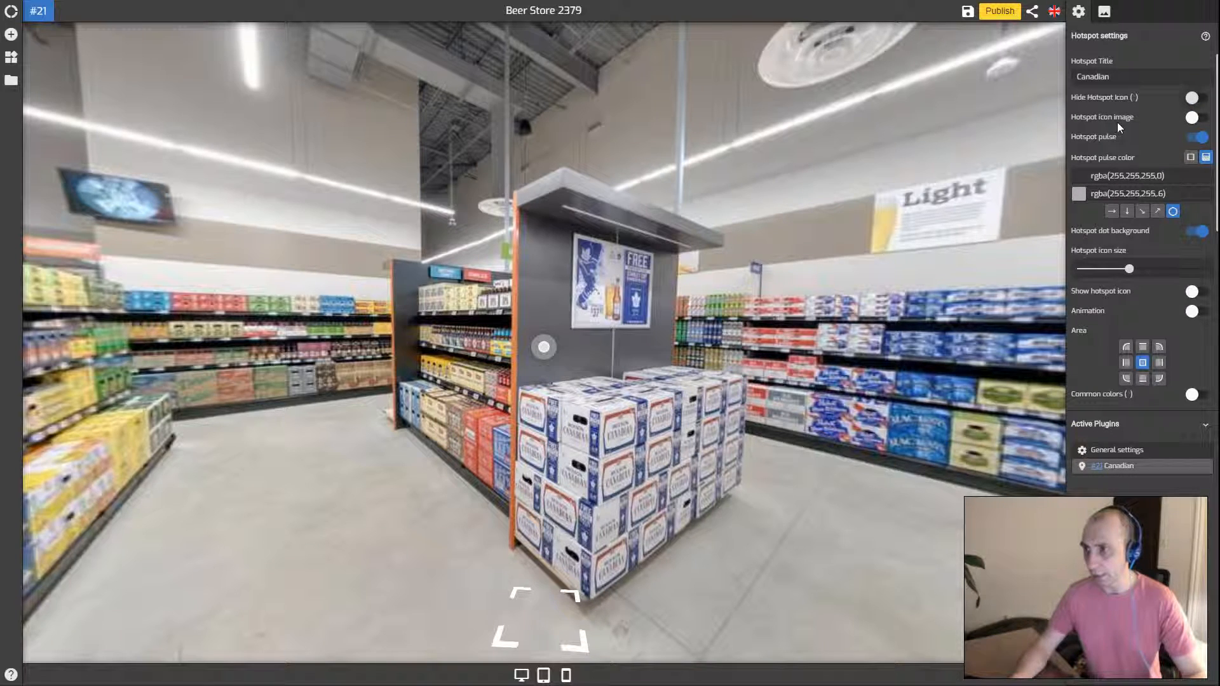
pyautogui.click(1194, 117)
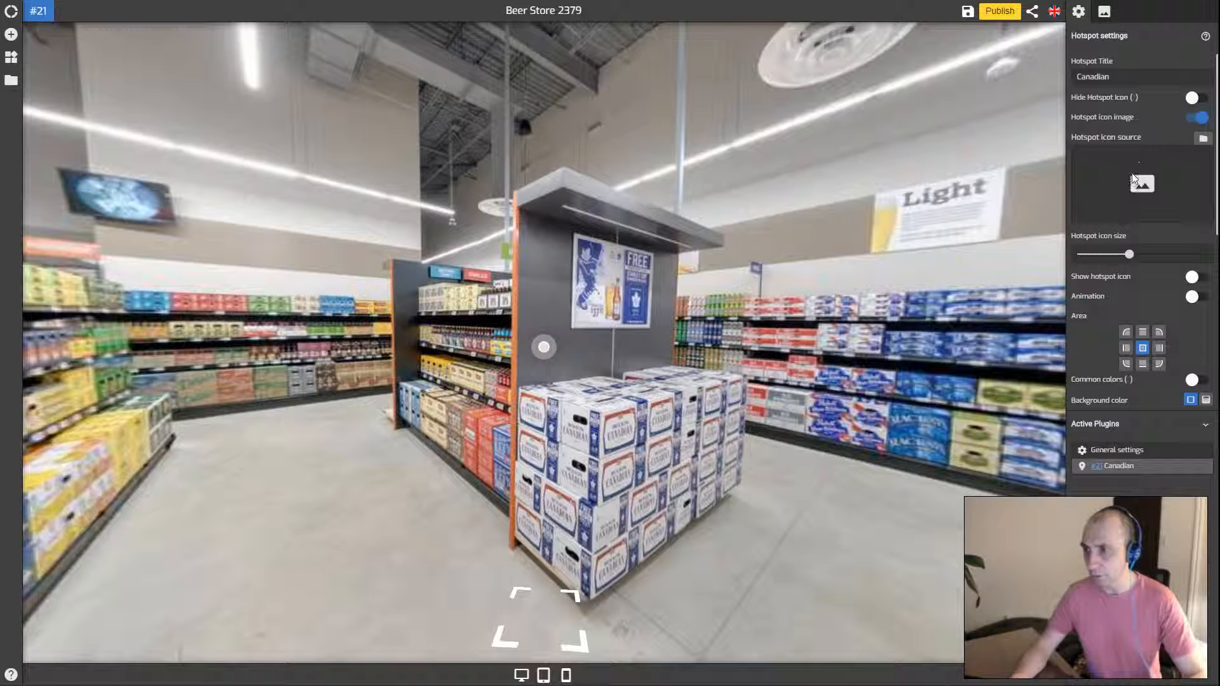
pyautogui.click(1143, 184)
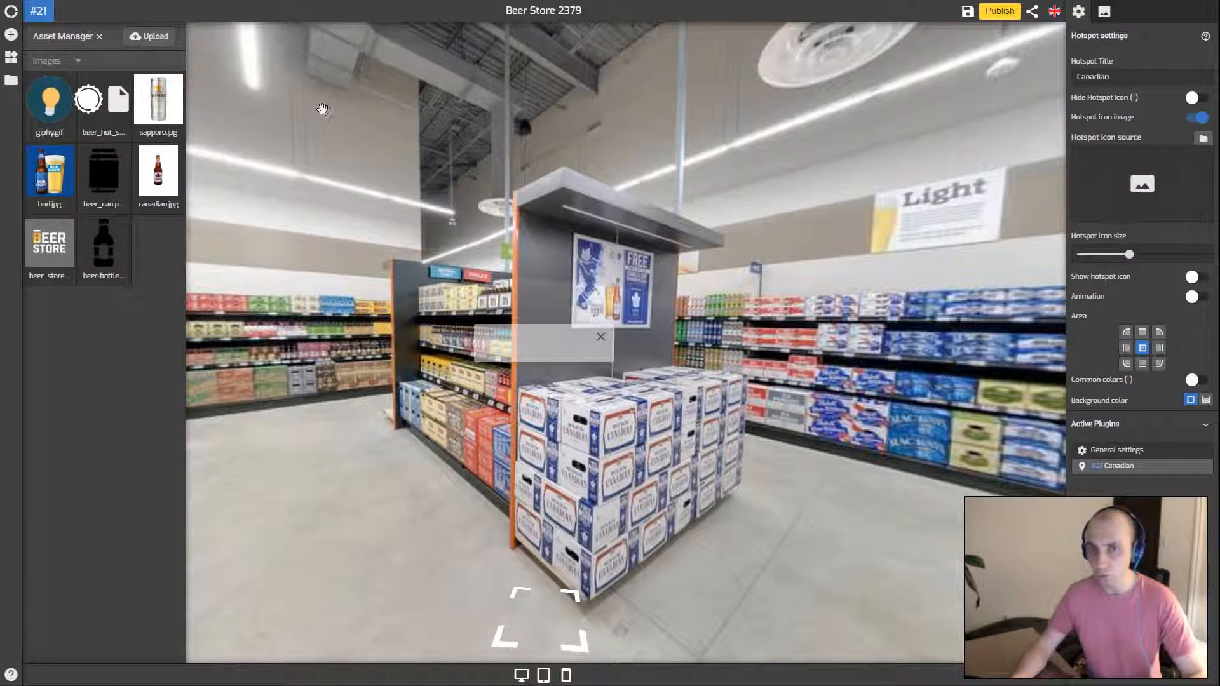
pyautogui.click(104, 176)
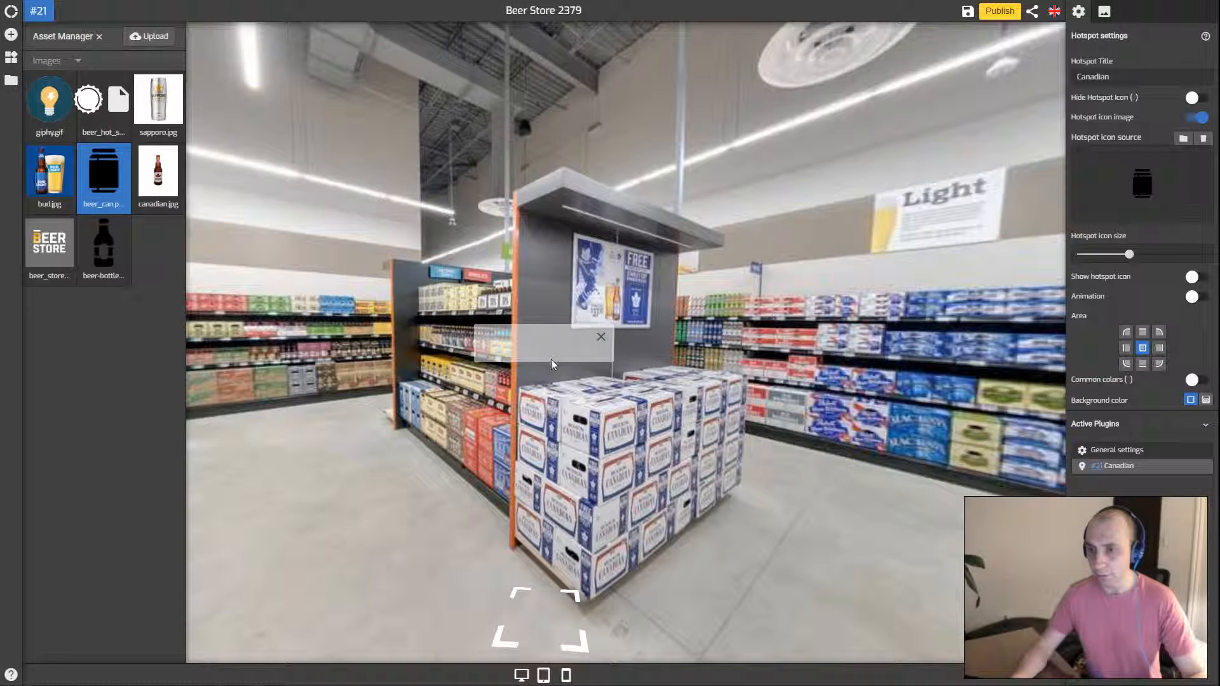
pyautogui.click(703, 368)
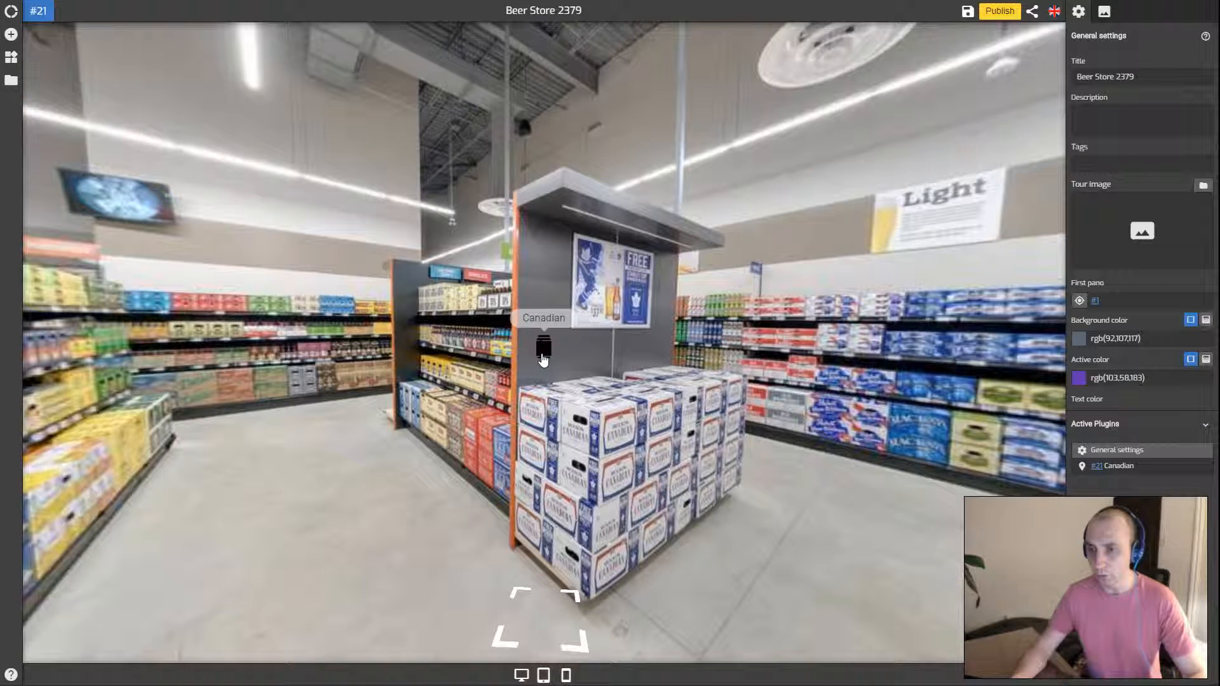
pyautogui.click(1139, 466)
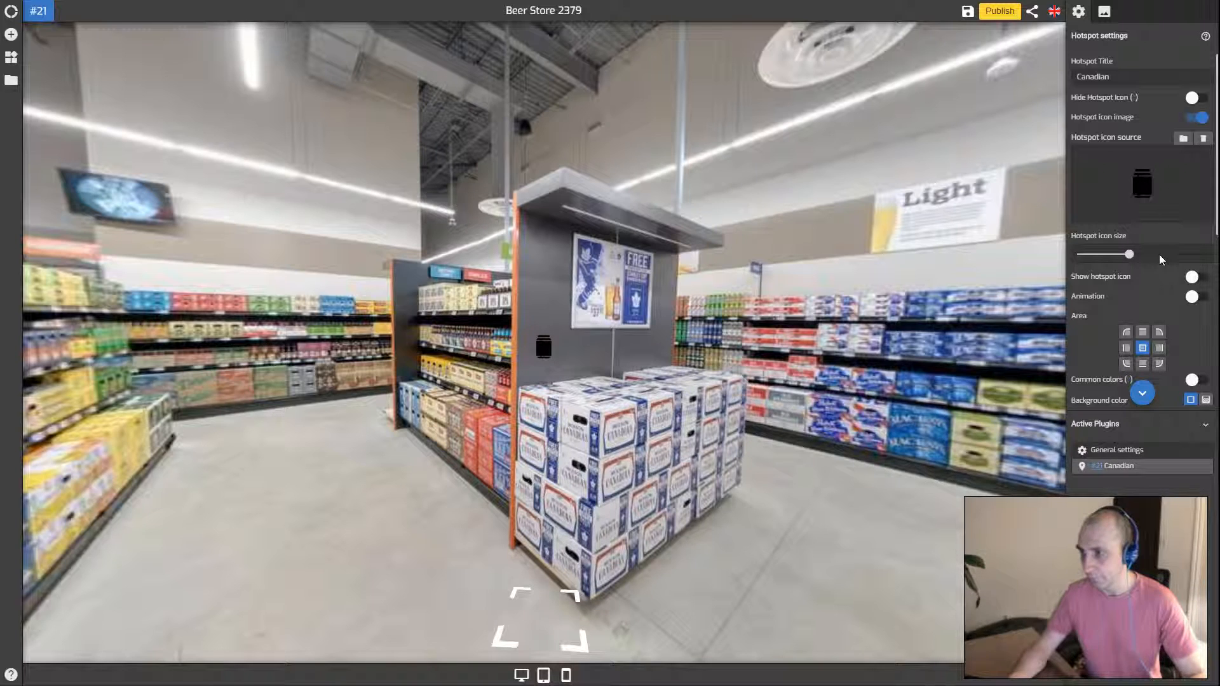
pyautogui.moveTo(1129, 254)
pyautogui.mouseDown()
pyautogui.moveTo(1217, 262)
pyautogui.moveTo(1126, 262)
pyautogui.mouseUp()
pyautogui.moveTo(1164, 260); pyautogui.dragTo(1134, 258)
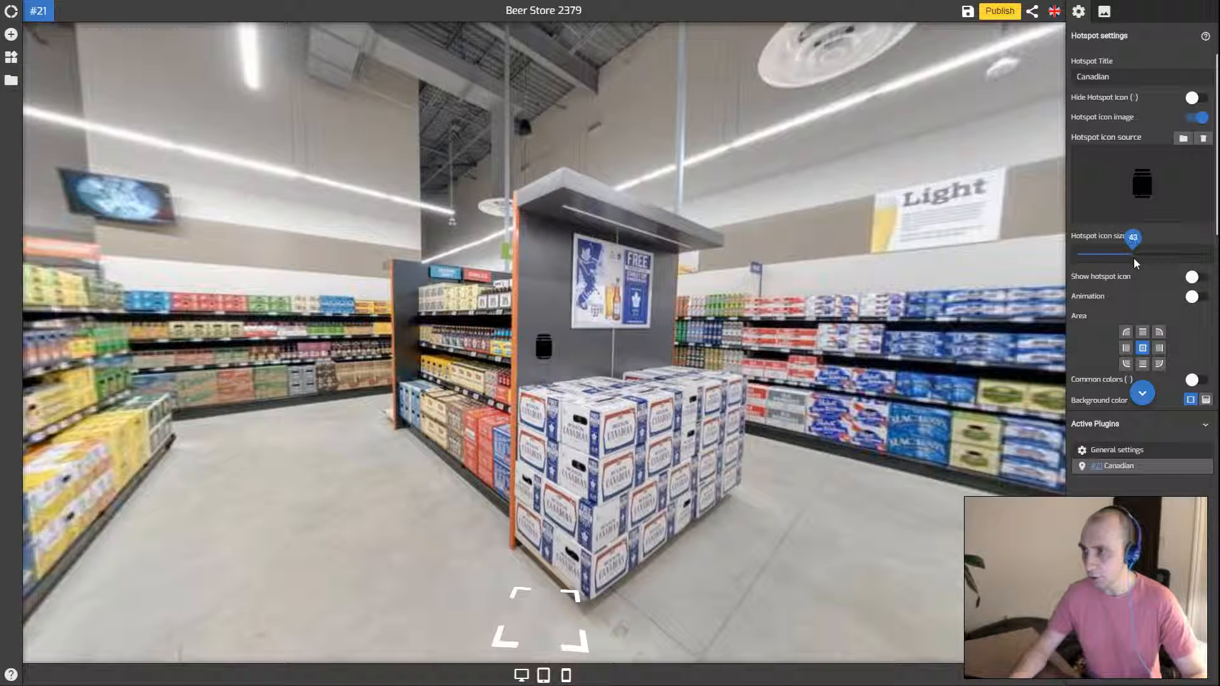
pyautogui.click(1203, 141)
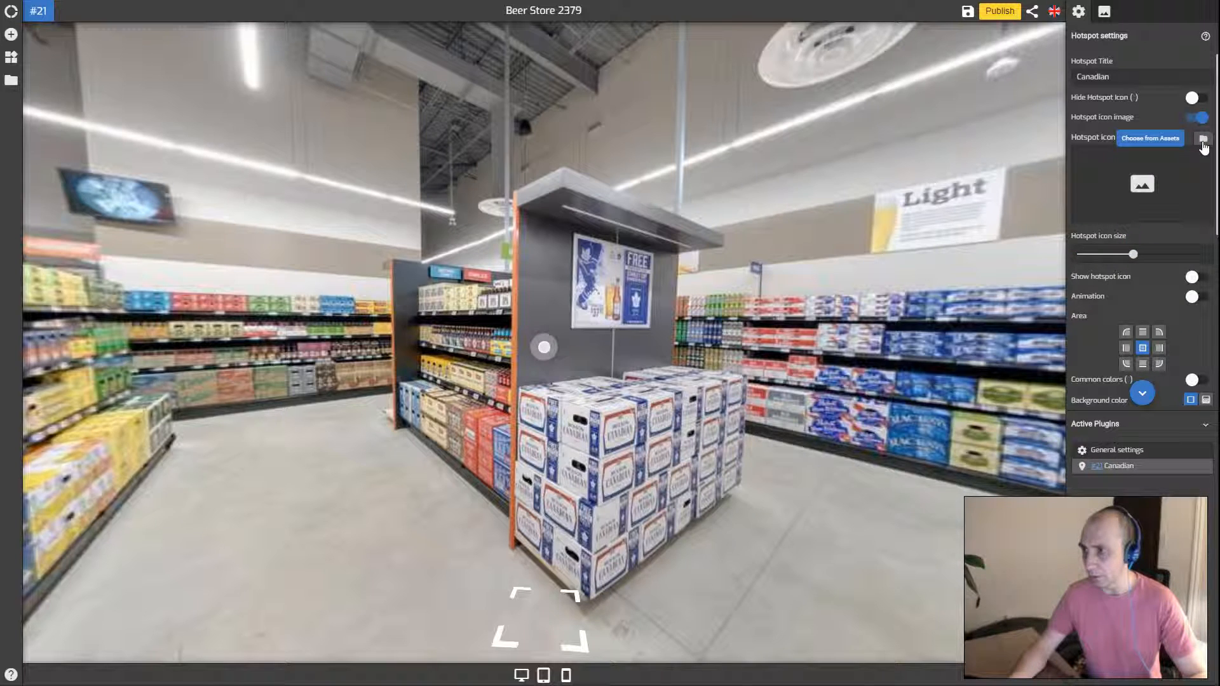
pyautogui.click(1200, 118)
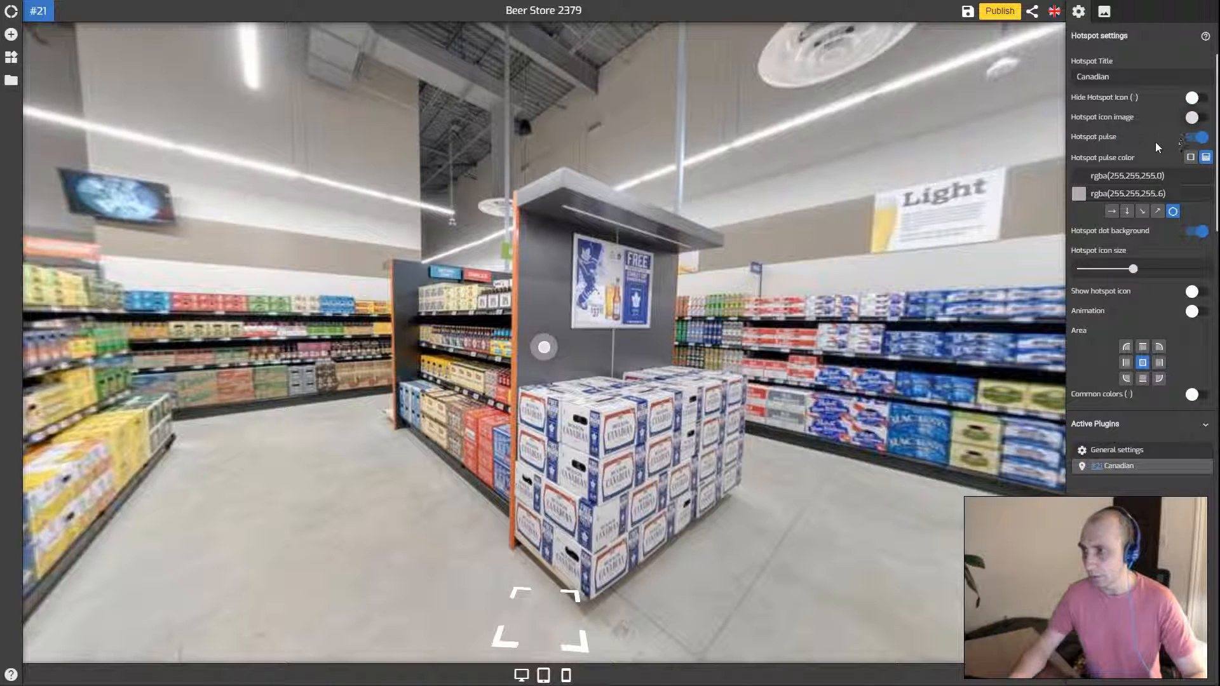
# Turn off Hotspot pulse and dot background, and raise the icon size to 87
pyautogui.scroll(-1, 1155, 143)
pyautogui.scroll(2, 1163, 127)
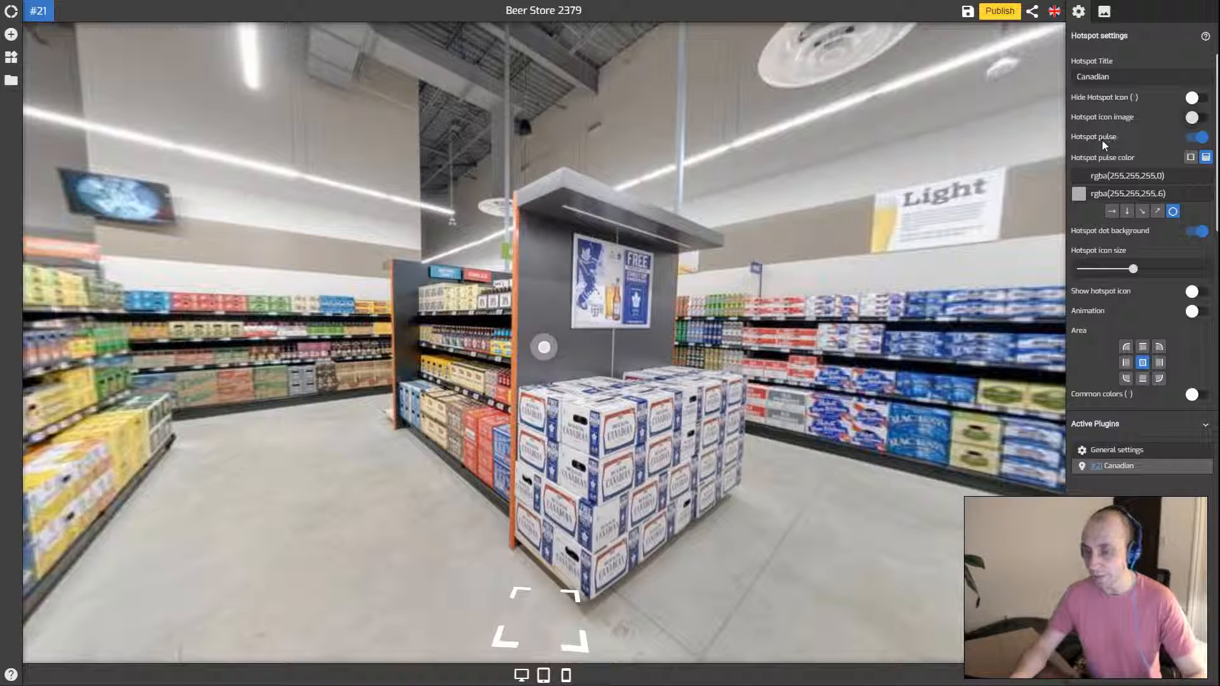
pyautogui.click(544, 347)
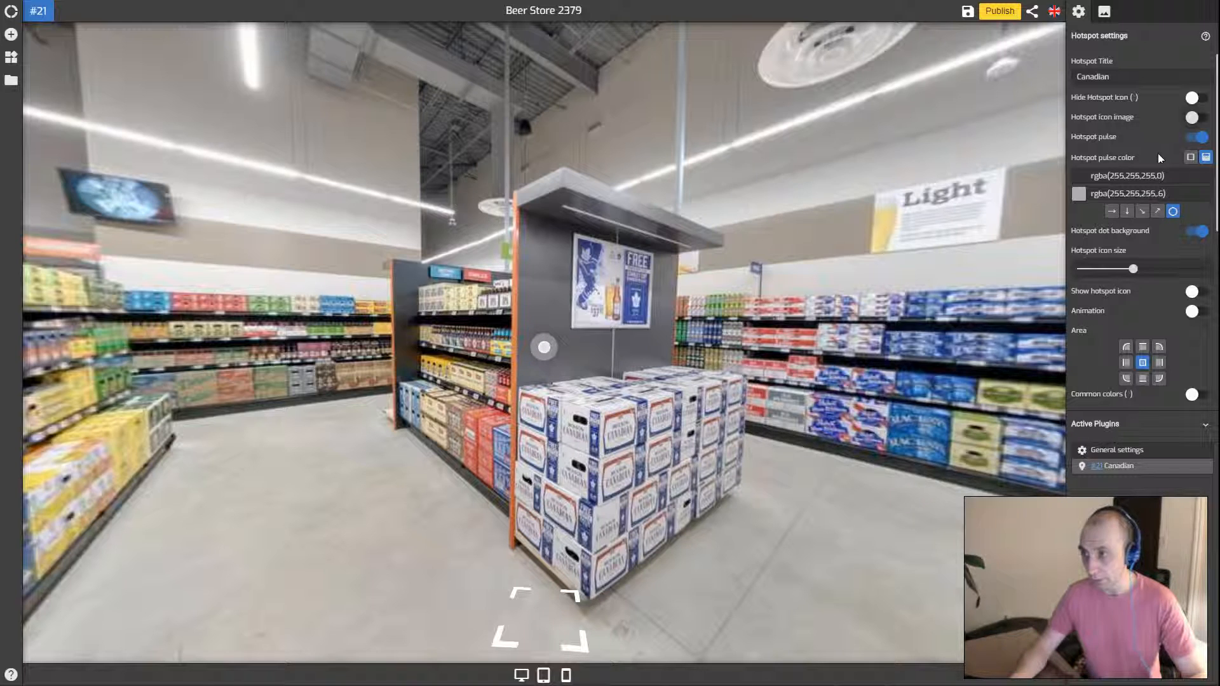
pyautogui.click(1194, 137)
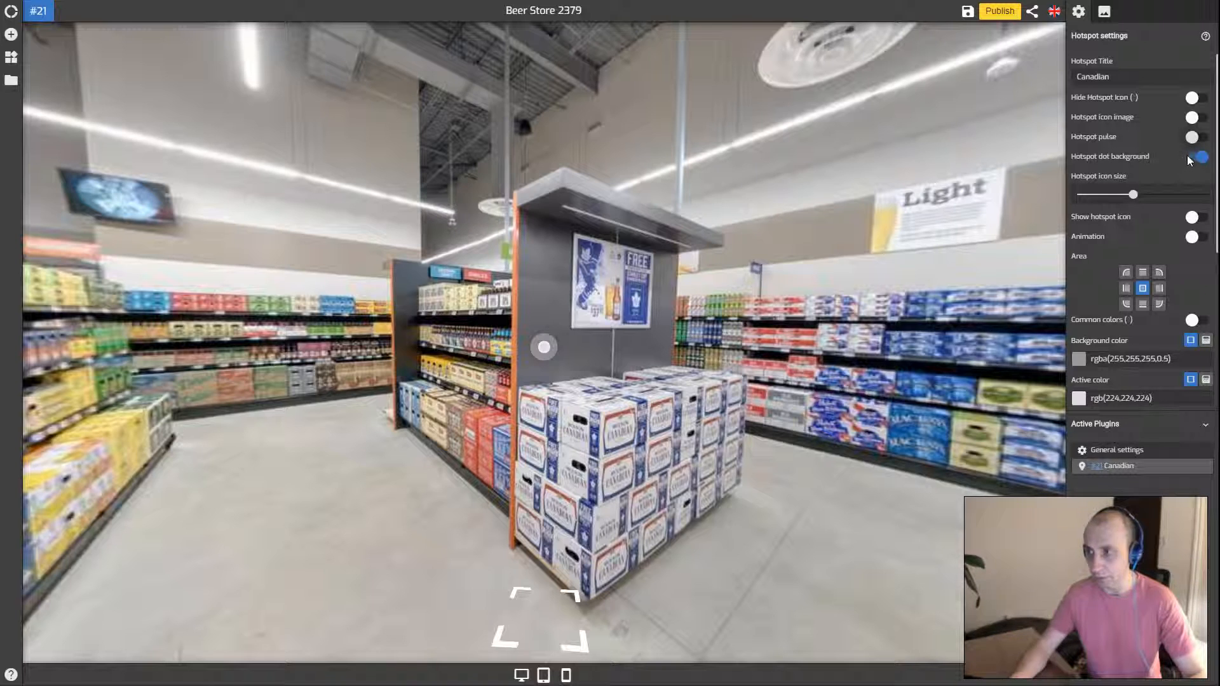
pyautogui.click(1196, 156)
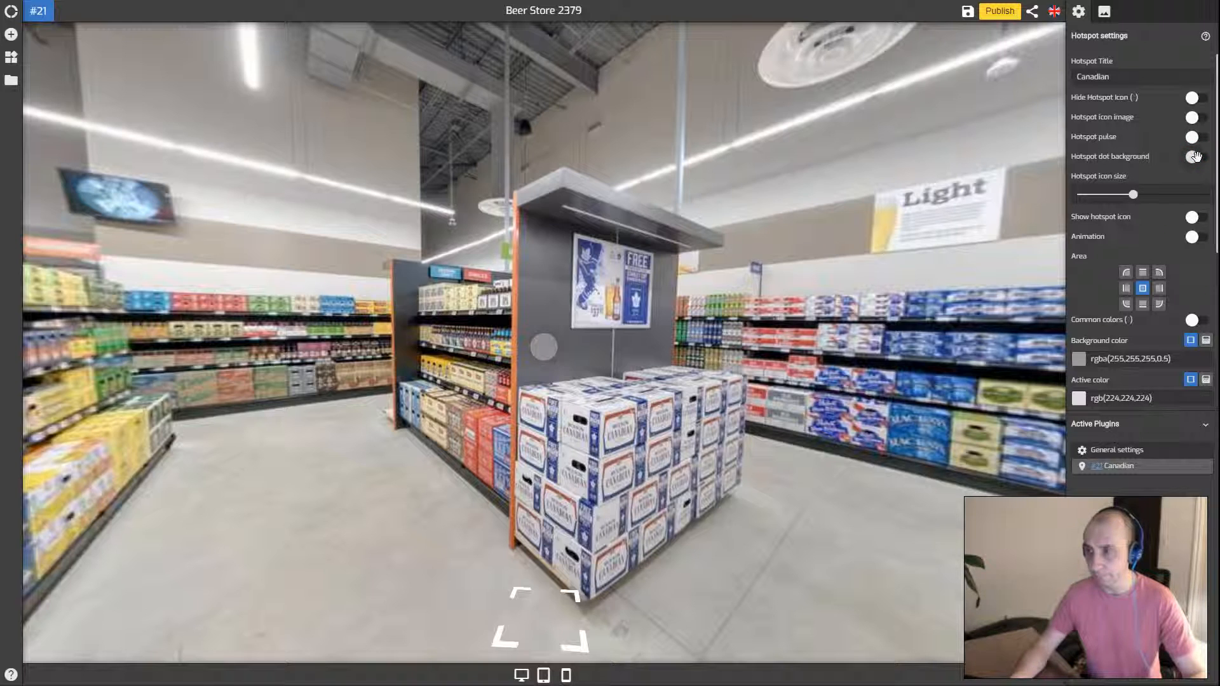
pyautogui.click(545, 347)
pyautogui.moveTo(1134, 195); pyautogui.dragTo(1193, 199)
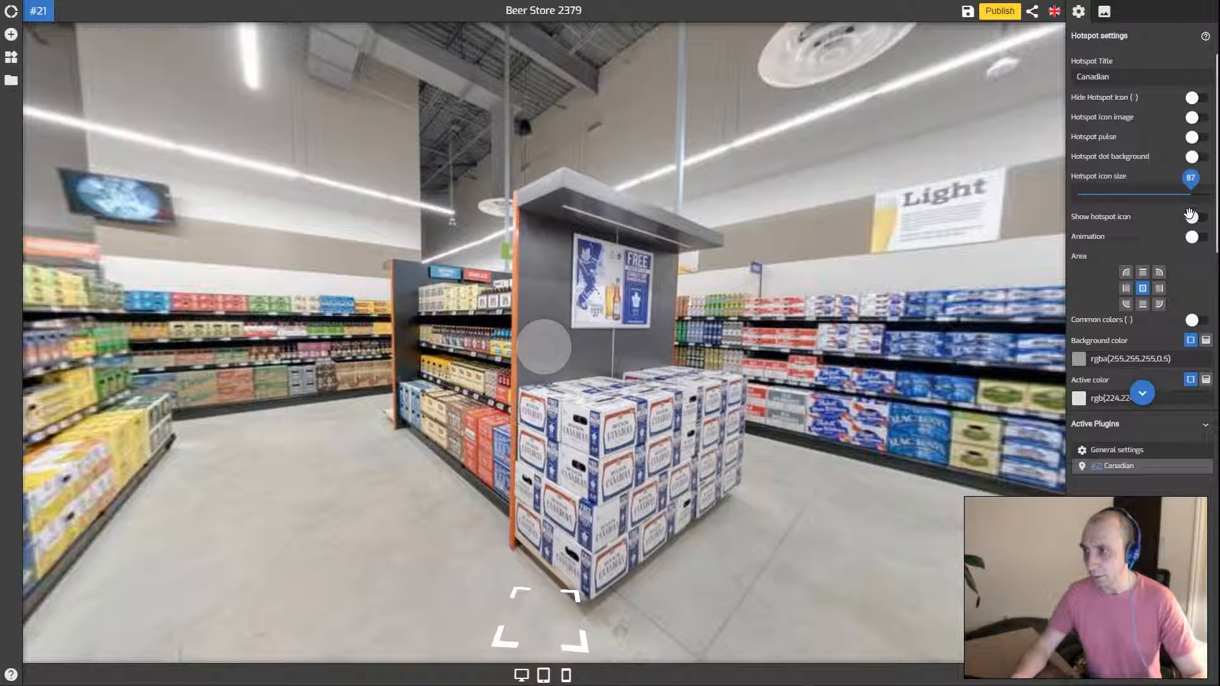
# Re-enable Hotspot pulse with a mostly opaque red and a bright green pulse colour
pyautogui.click(1192, 137)
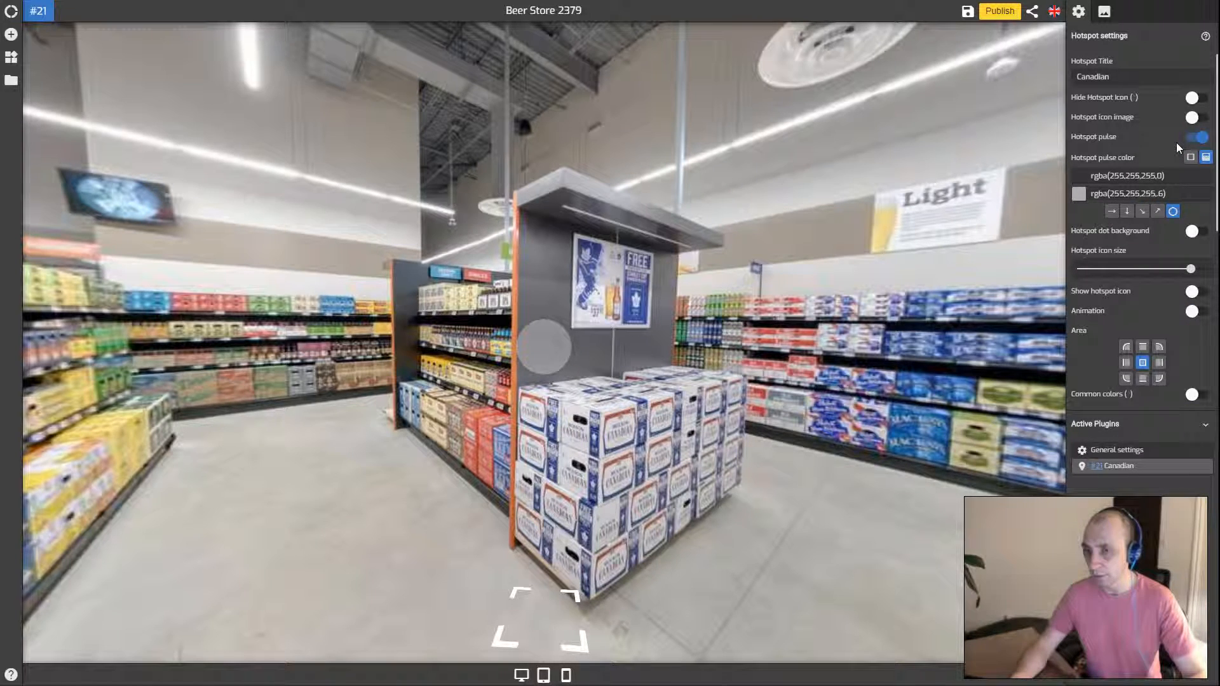
pyautogui.click(1082, 177)
pyautogui.moveTo(1140, 210)
pyautogui.mouseDown()
pyautogui.moveTo(1184, 211)
pyautogui.moveTo(1205, 192)
pyautogui.mouseUp()
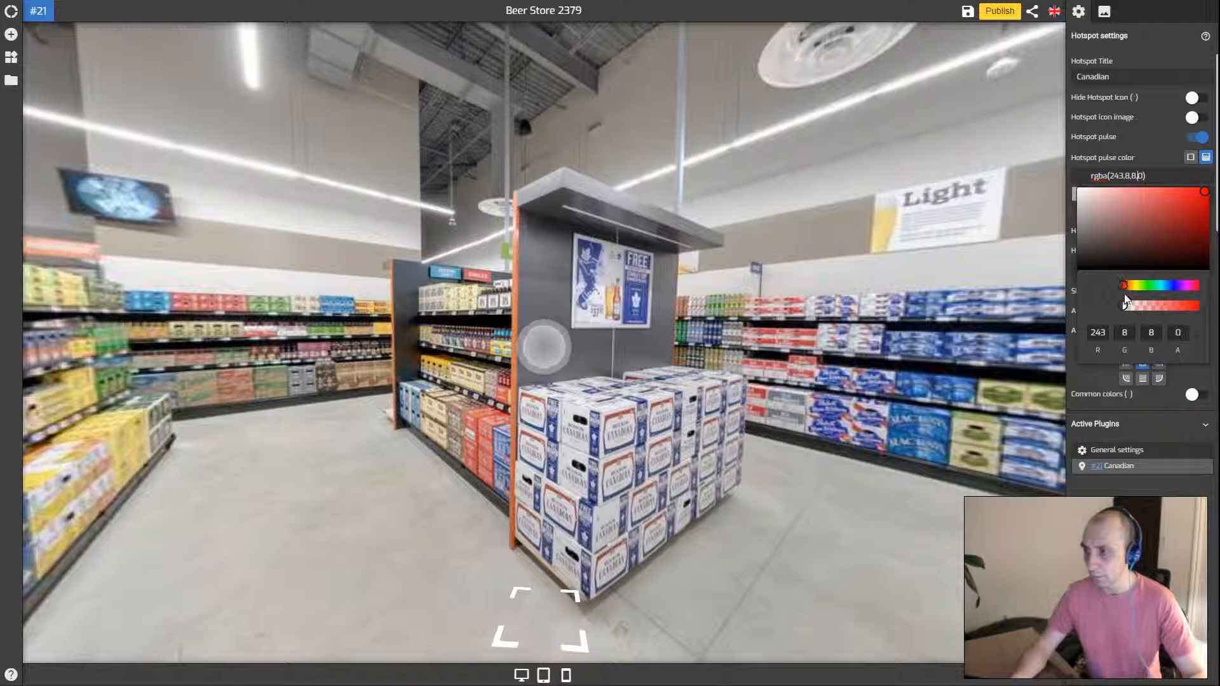
pyautogui.moveTo(1126, 307); pyautogui.dragTo(1183, 307)
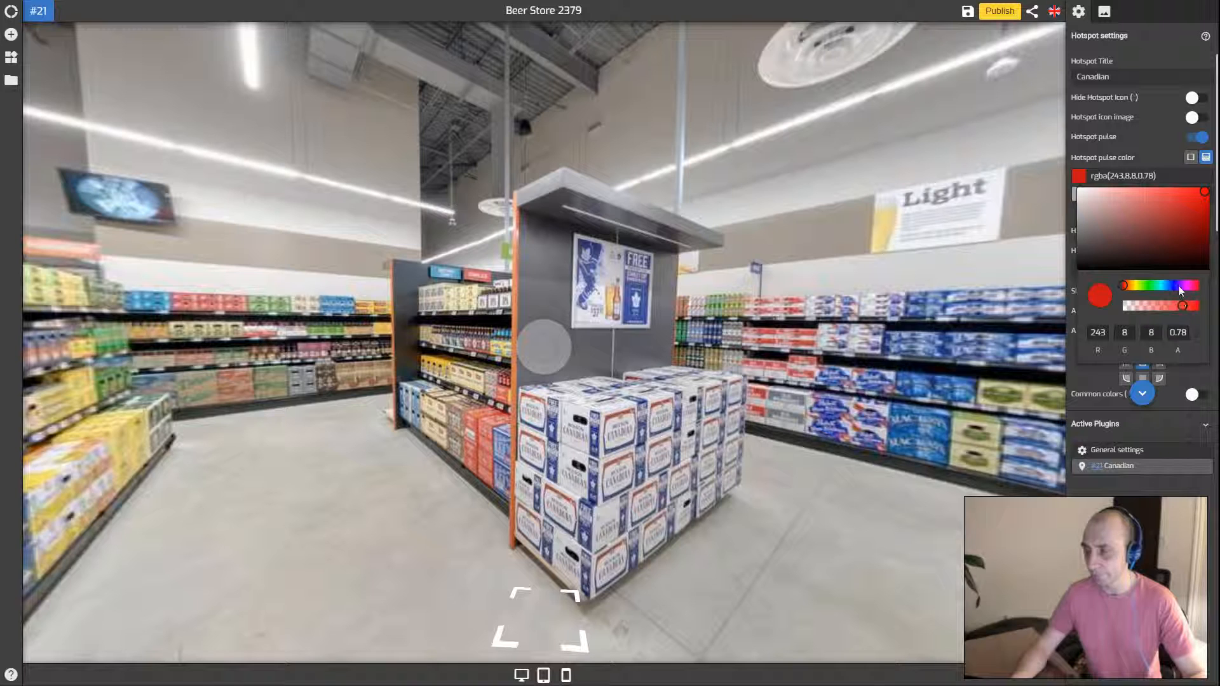
pyautogui.click(1153, 164)
pyautogui.click(1121, 193)
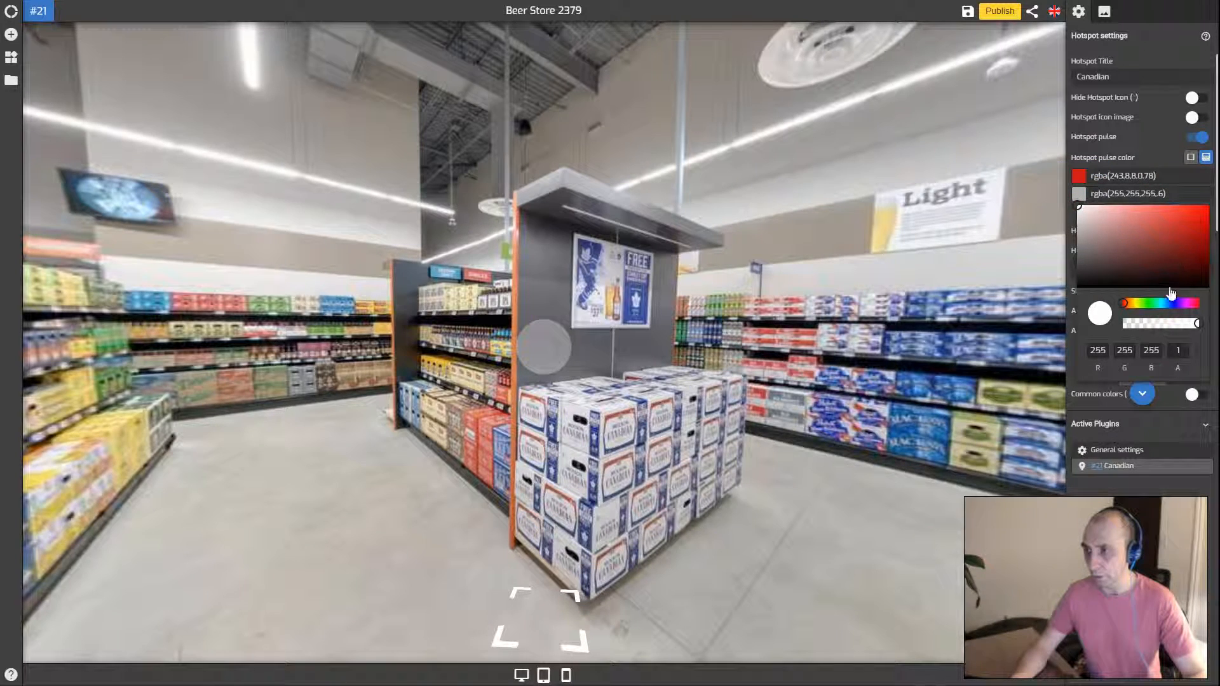
pyautogui.click(1147, 303)
pyautogui.moveTo(1175, 241); pyautogui.dragTo(1203, 220)
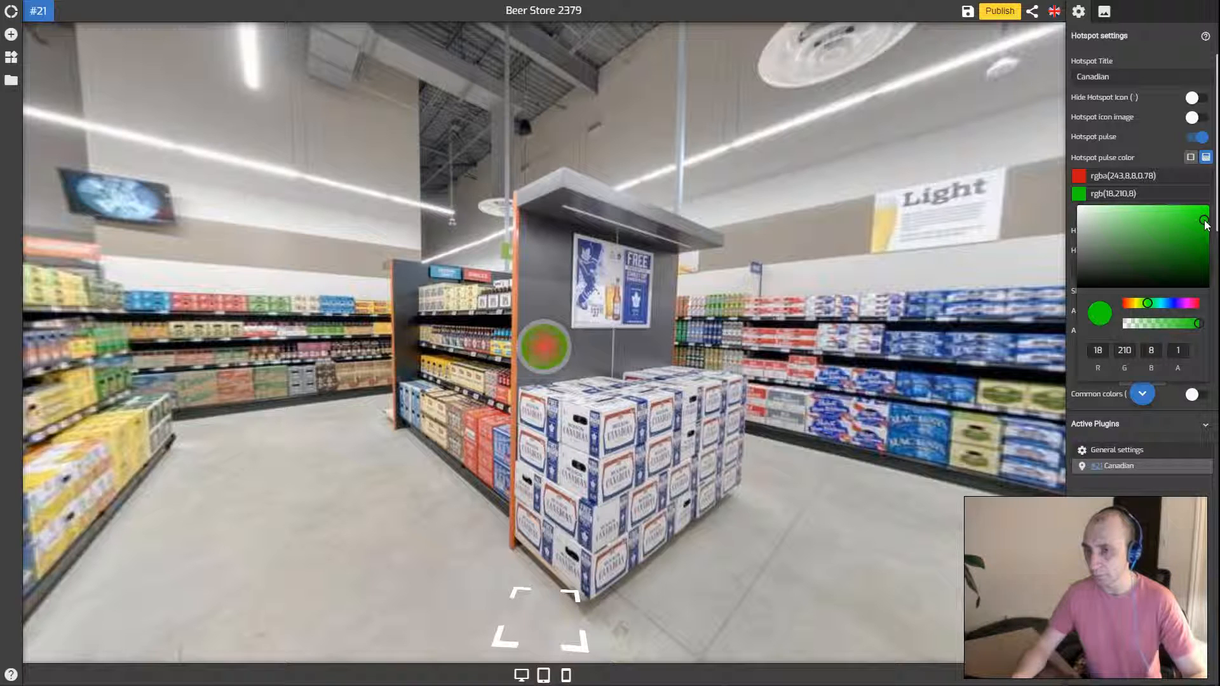
pyautogui.click(1141, 168)
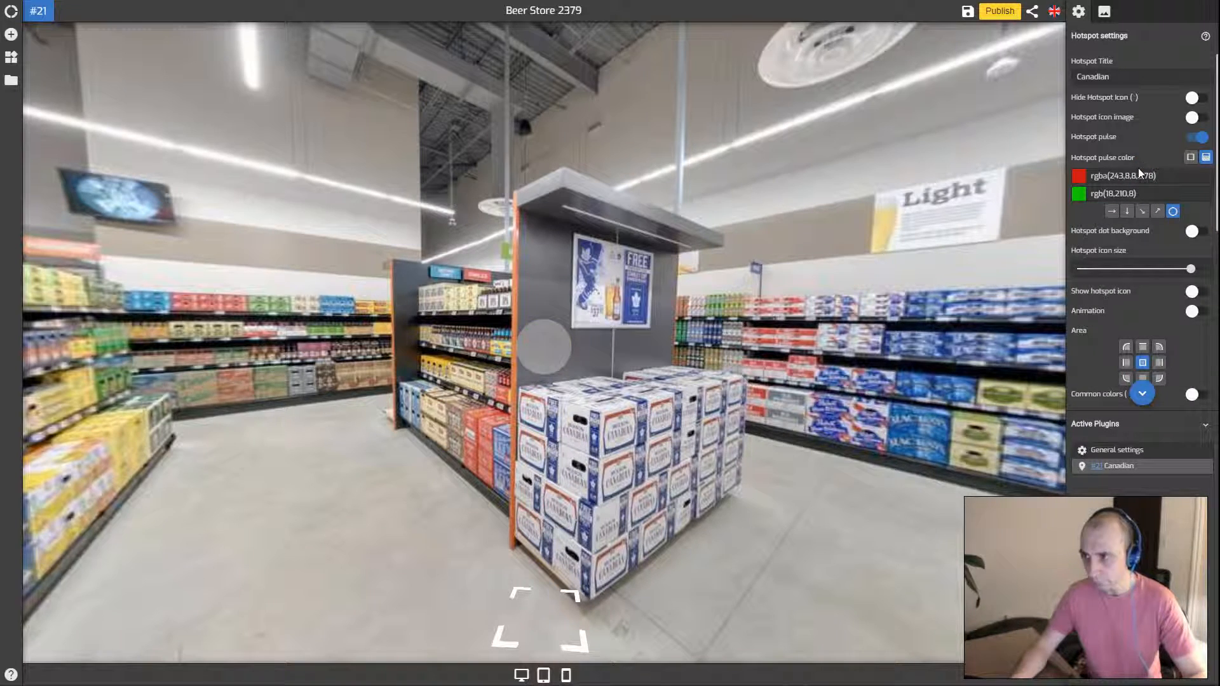
# Try downward and radial gradients, then make the pulse single red rgba(243,8,8,0.78)
pyautogui.click(1126, 211)
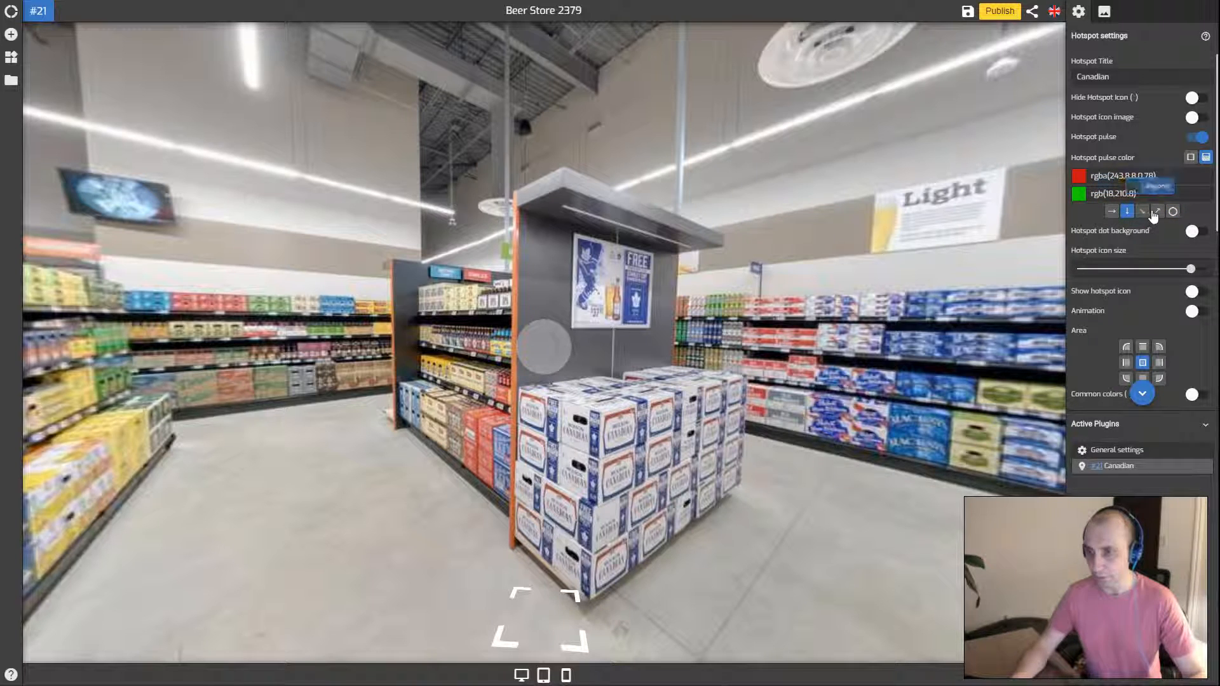
pyautogui.click(1173, 212)
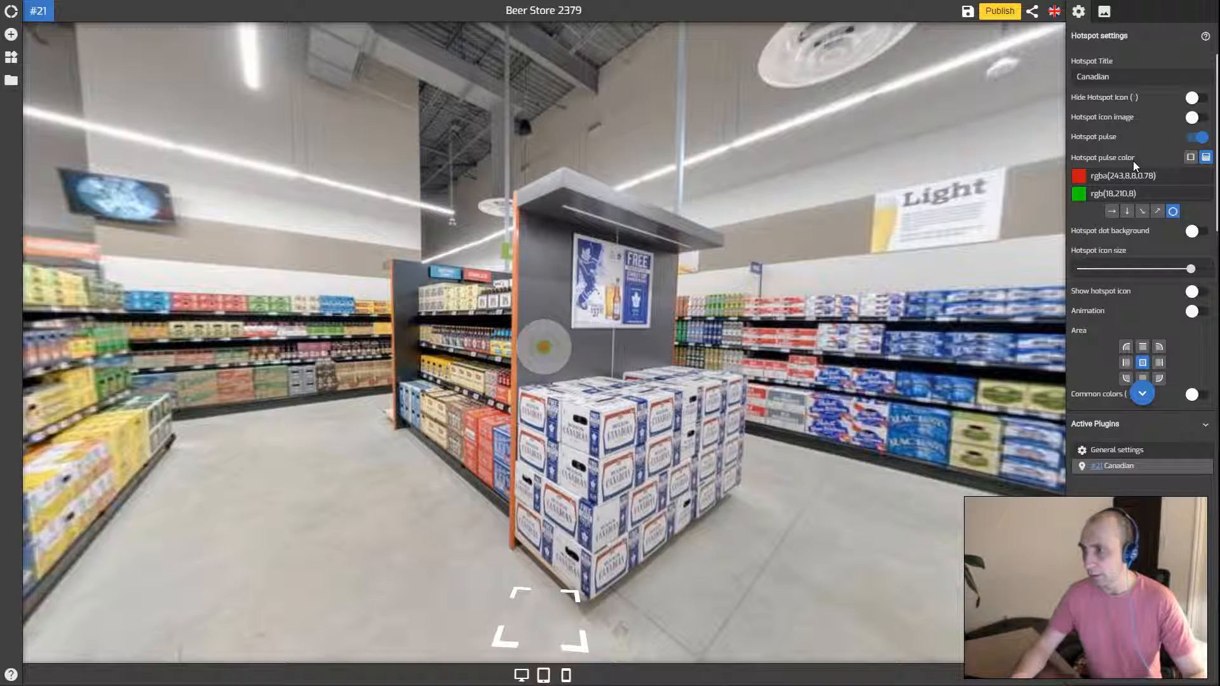
pyautogui.scroll(-1, 1185, 160)
pyautogui.scroll(1, 1183, 146)
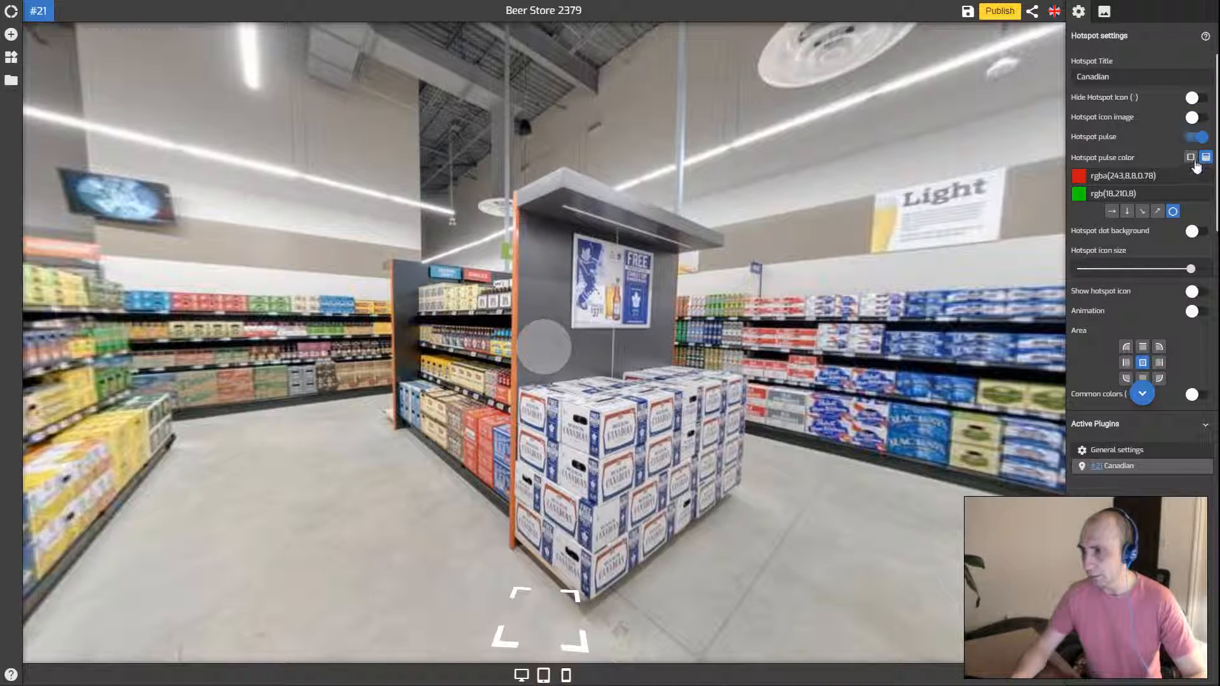
pyautogui.click(1190, 158)
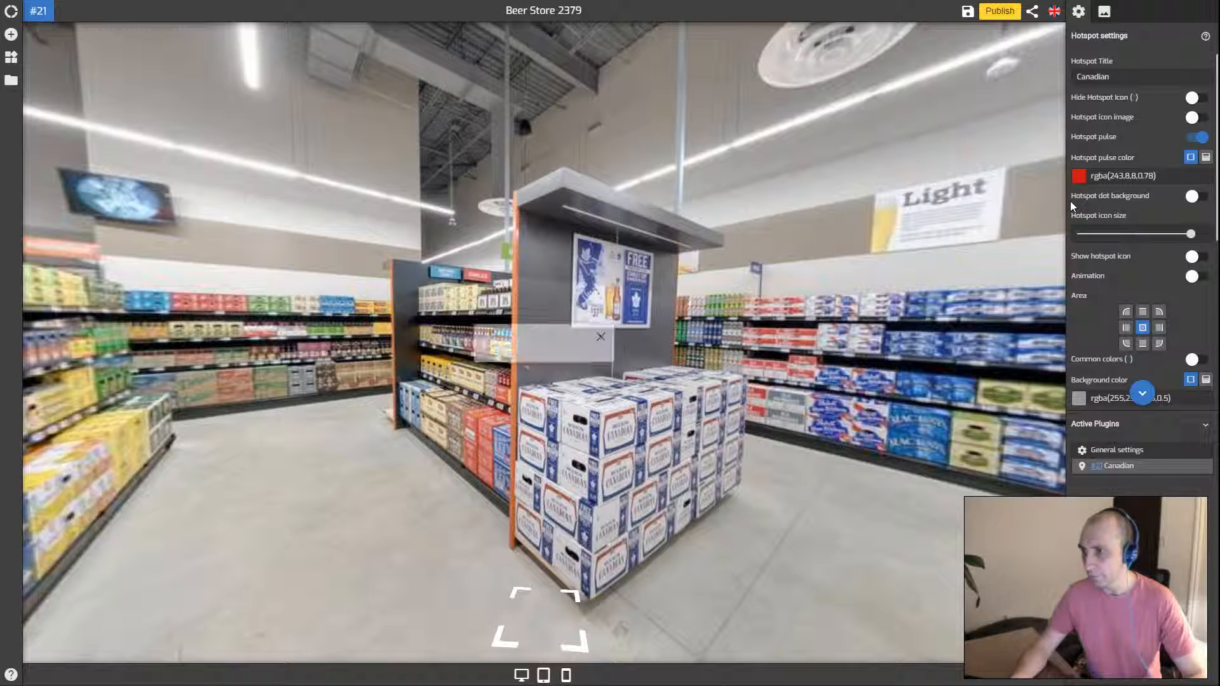
pyautogui.scroll(-1, 1137, 210)
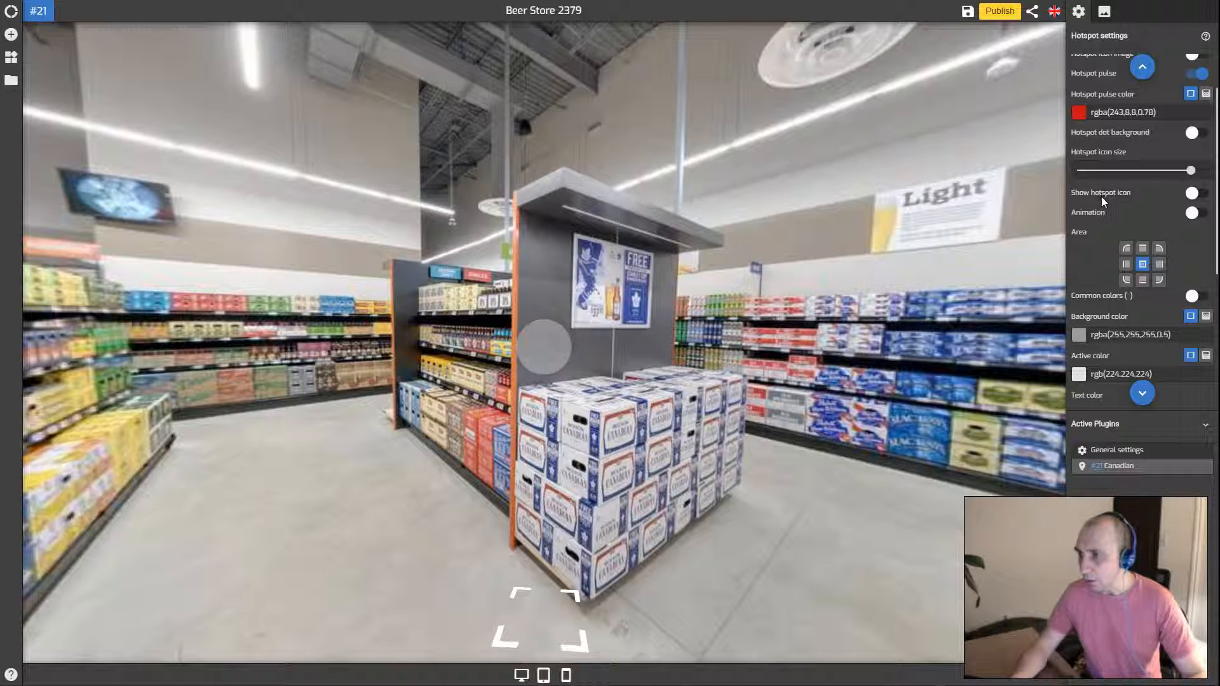
# Enable an icon on the hotspot and set its icon type to Symbol
pyautogui.click(1196, 193)
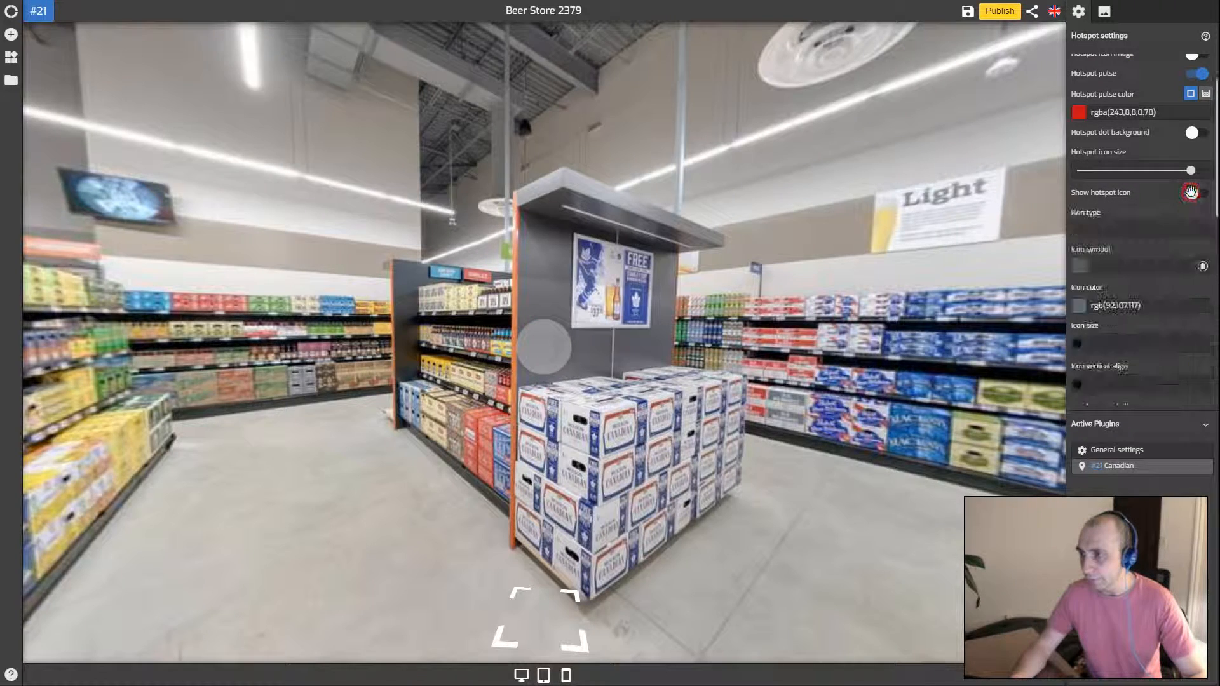
pyautogui.scroll(-1, 1118, 203)
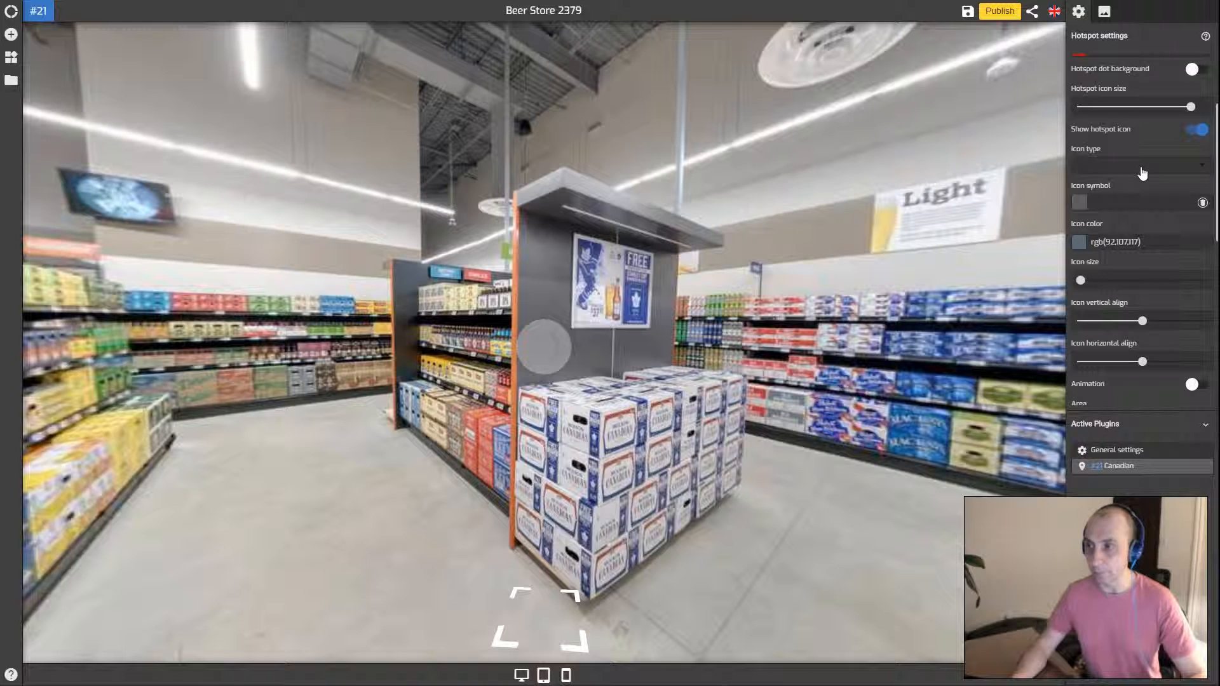
pyautogui.click(1136, 170)
pyautogui.click(1125, 164)
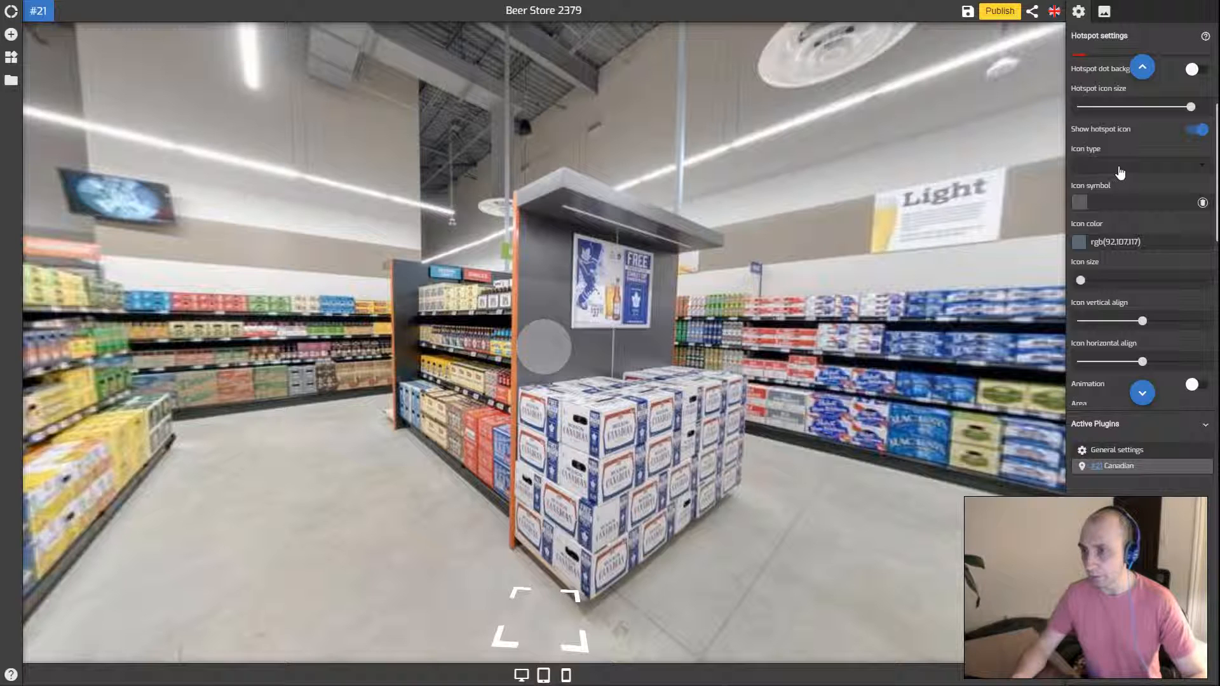
pyautogui.click(1119, 169)
pyautogui.click(1119, 170)
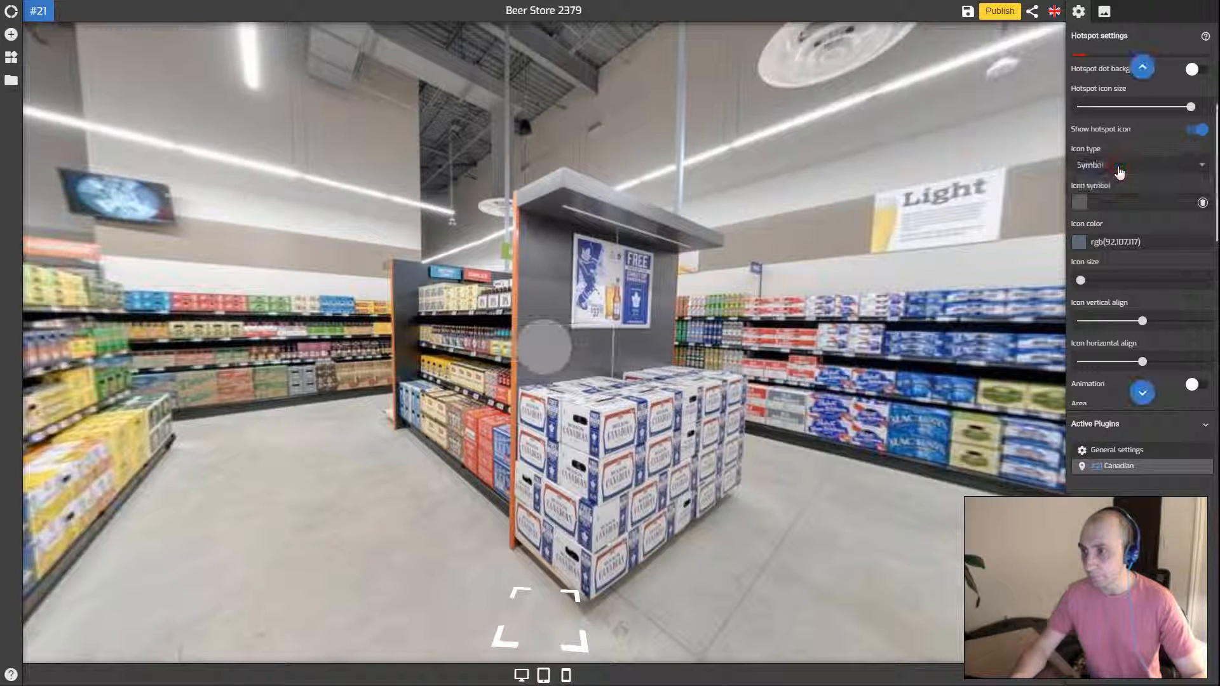
pyautogui.click(1115, 201)
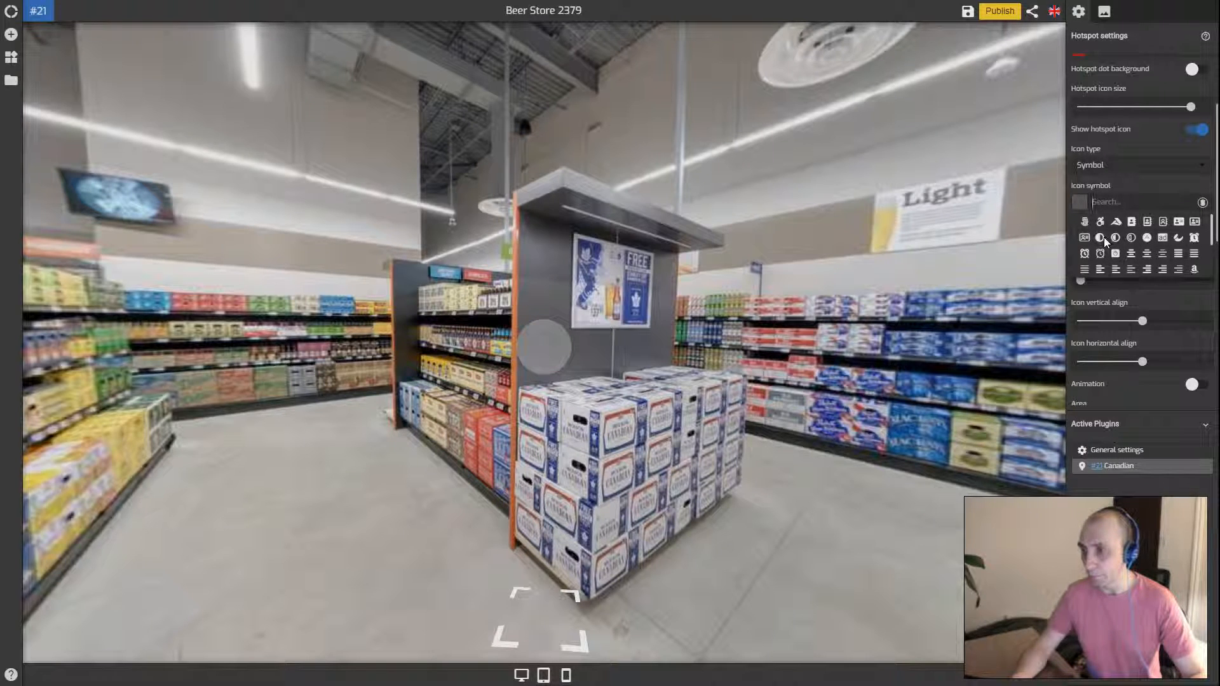
# Search the symbols for 'bee' and pick the beer mug icon
pyautogui.scroll(-5, 1120, 238)
pyautogui.scroll(-8, 1150, 241)
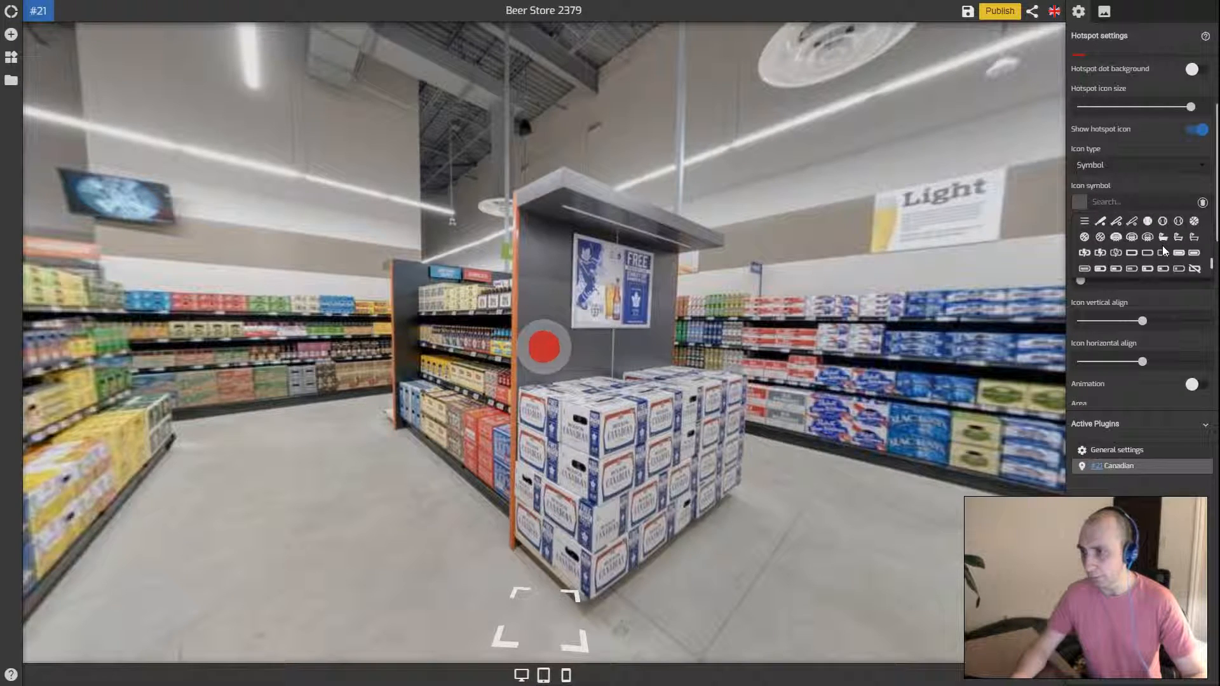
pyautogui.click(1193, 224)
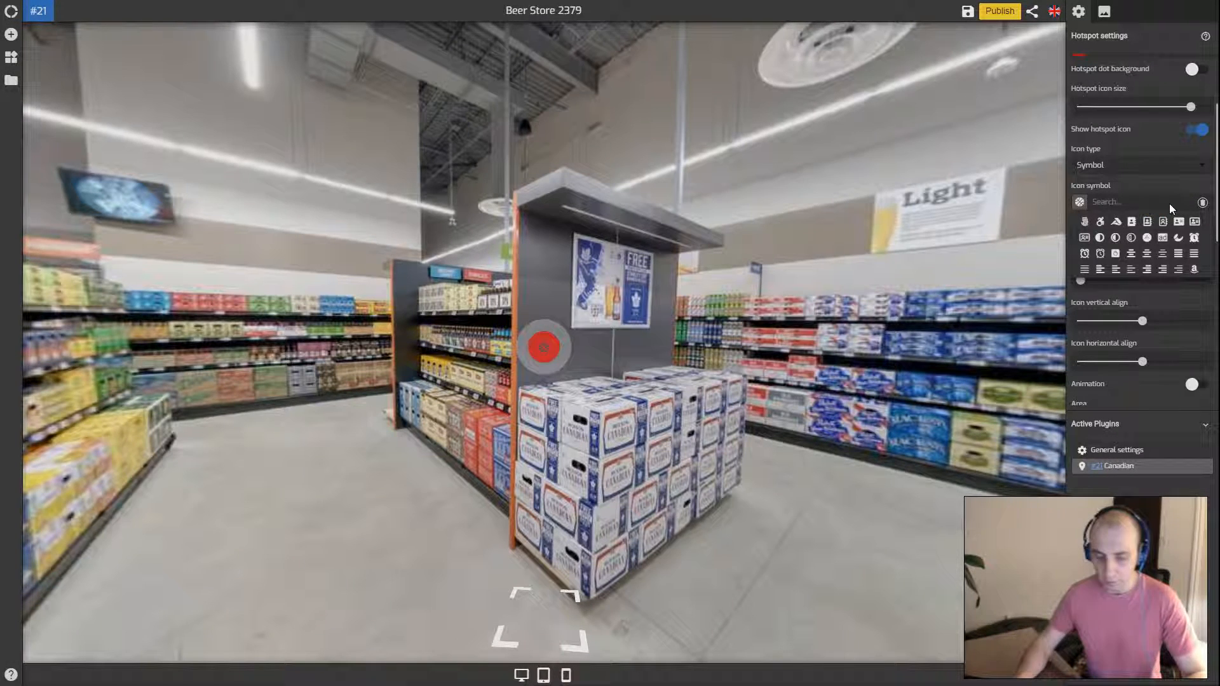
pyautogui.click(1169, 203)
pyautogui.write('bee')
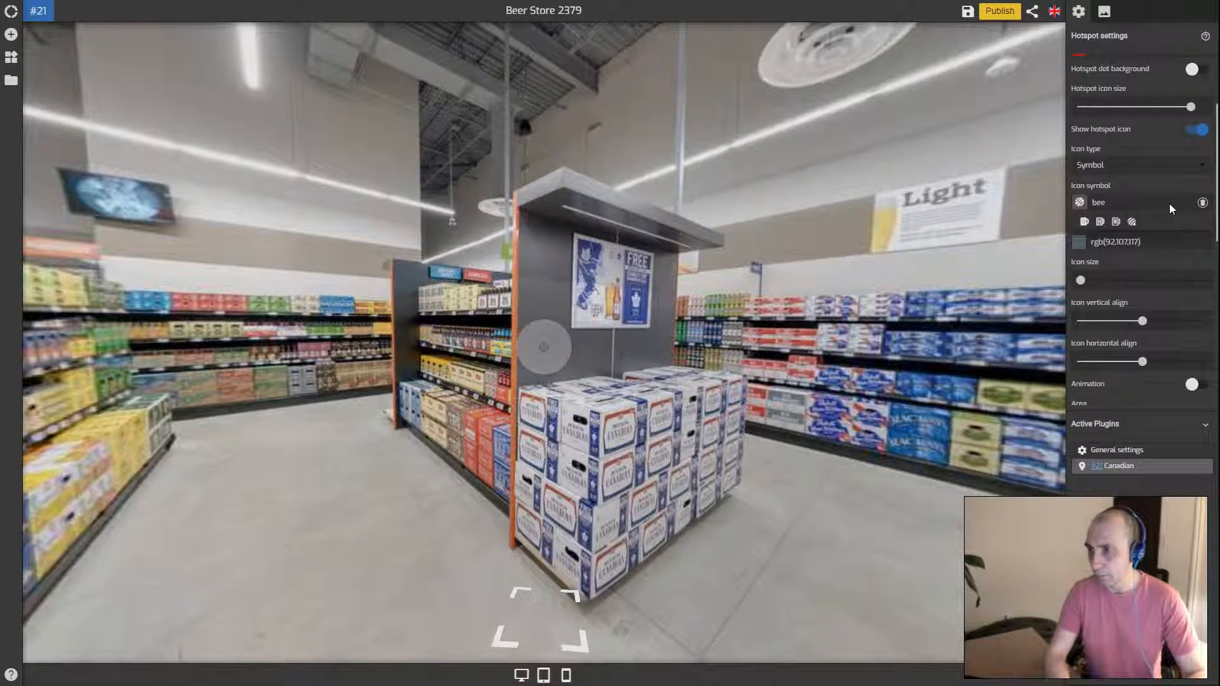
pyautogui.click(1085, 221)
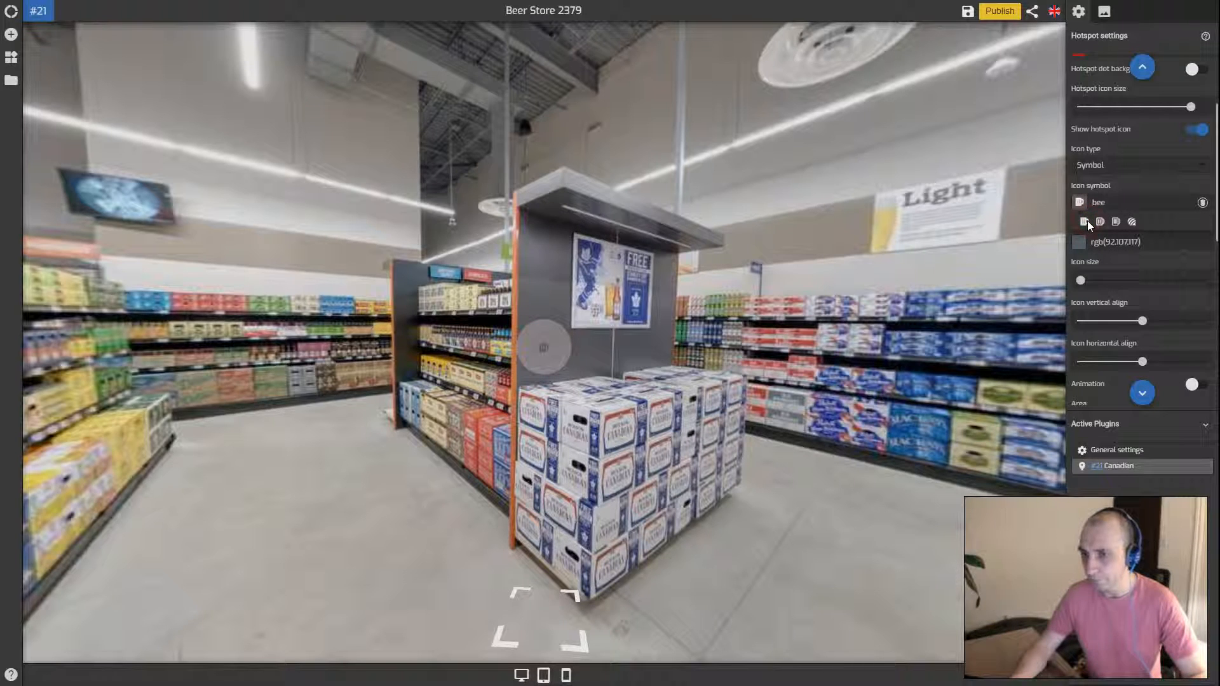
# Keep the beer mug symbol and try out several colours for the icon
pyautogui.click(1147, 189)
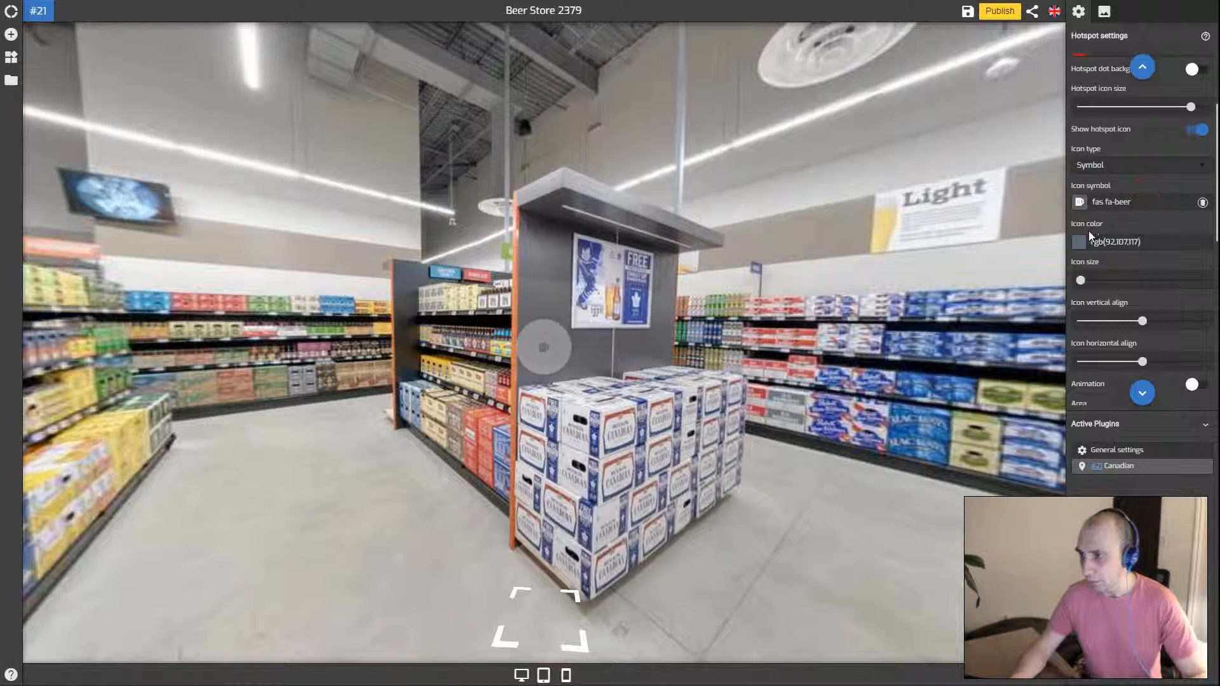
pyautogui.click(1078, 242)
pyautogui.click(1191, 265)
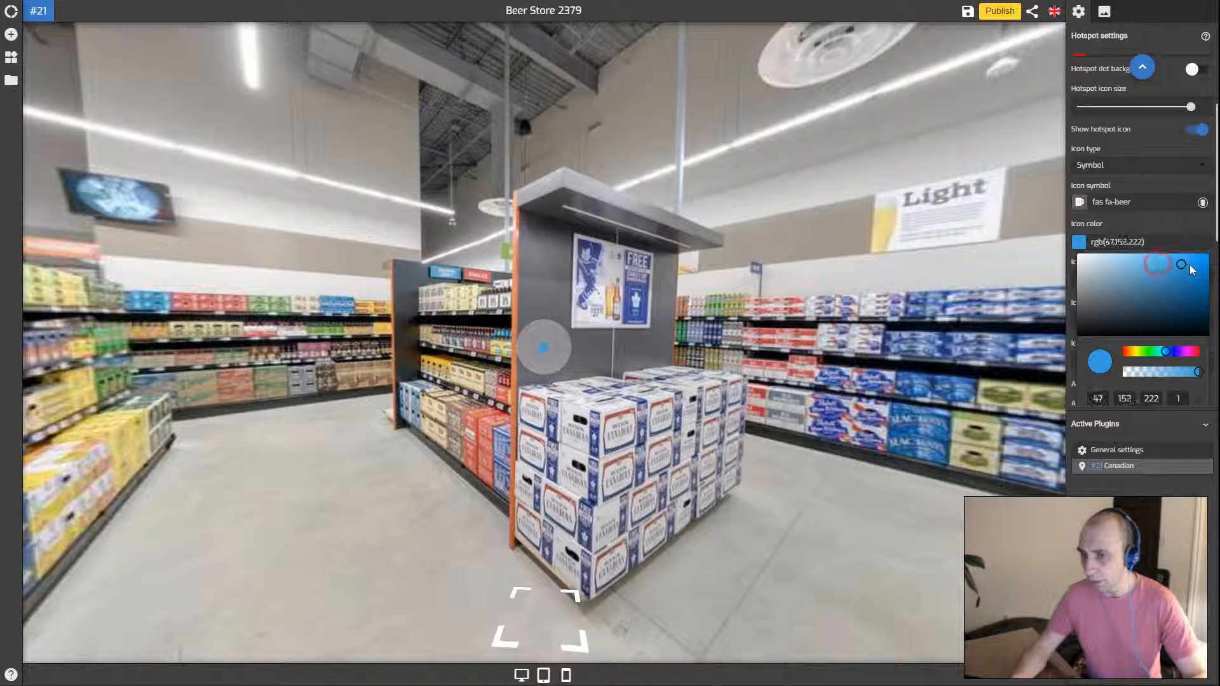
pyautogui.click(1147, 353)
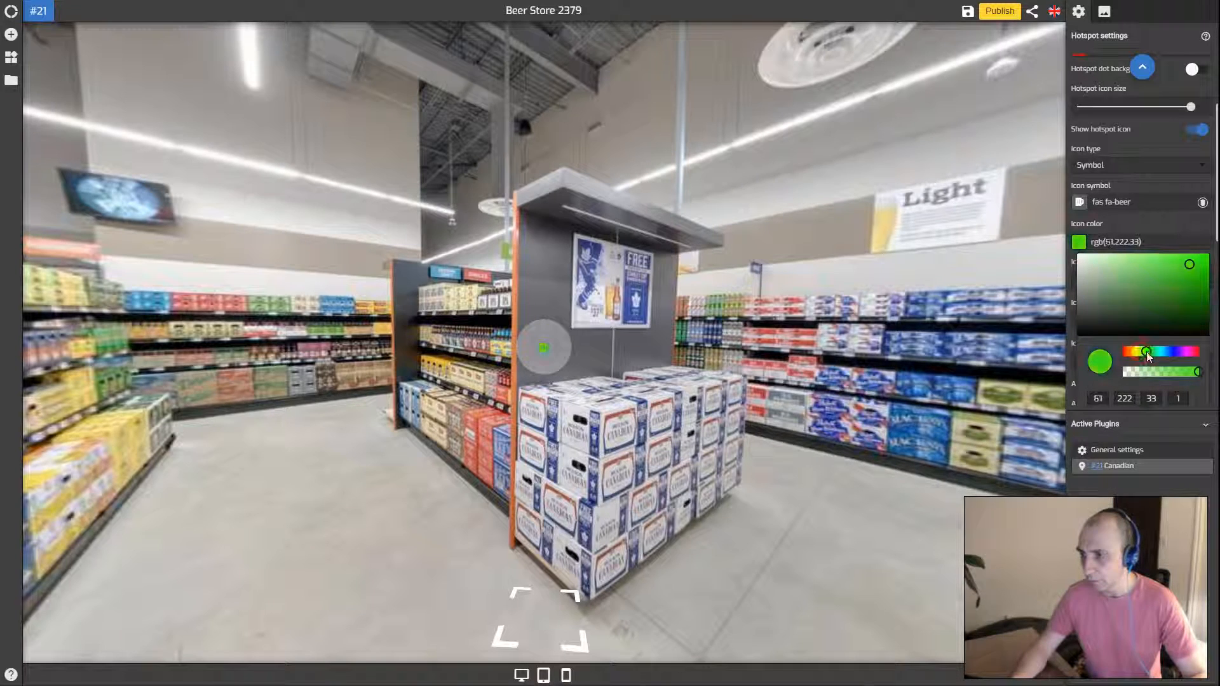
pyautogui.moveTo(1147, 352); pyautogui.dragTo(1125, 350)
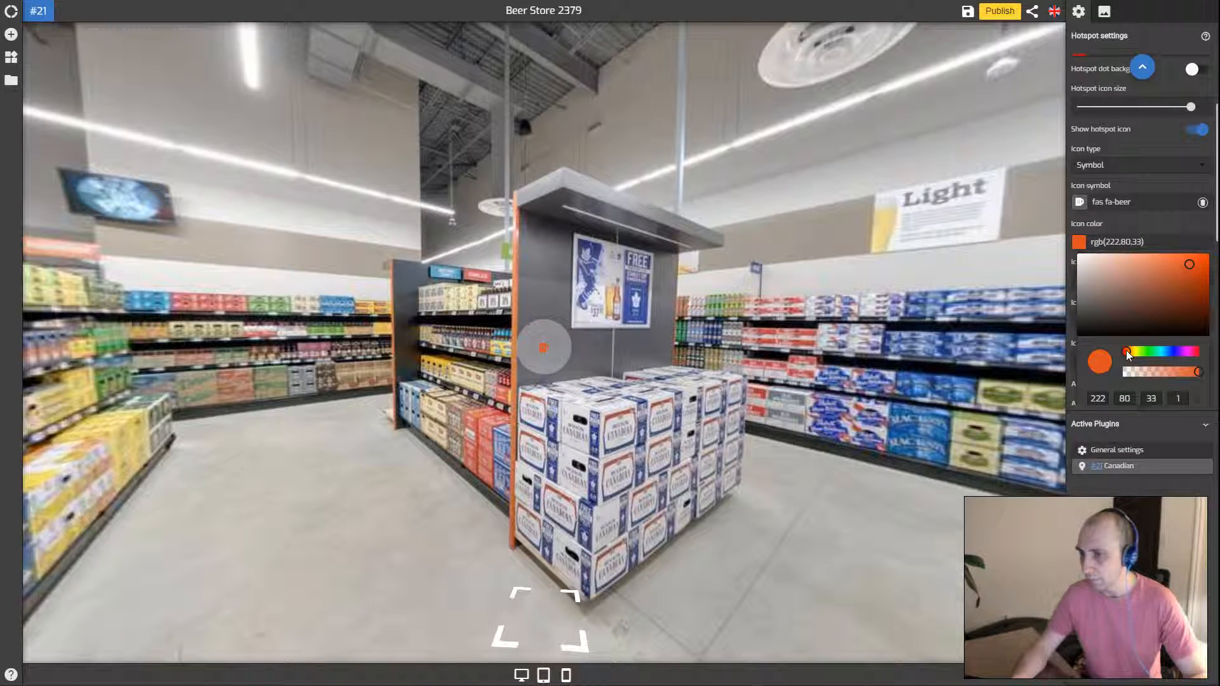
pyautogui.moveTo(1188, 274); pyautogui.dragTo(1210, 270)
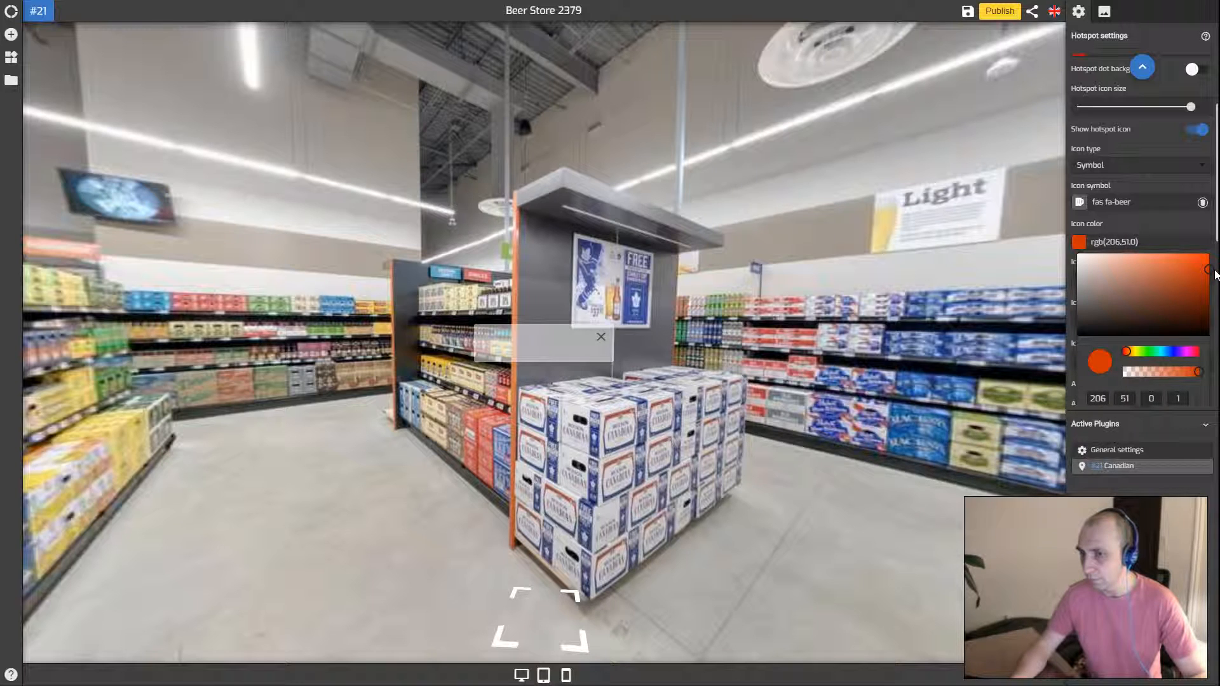
pyautogui.scroll(-1, 1119, 267)
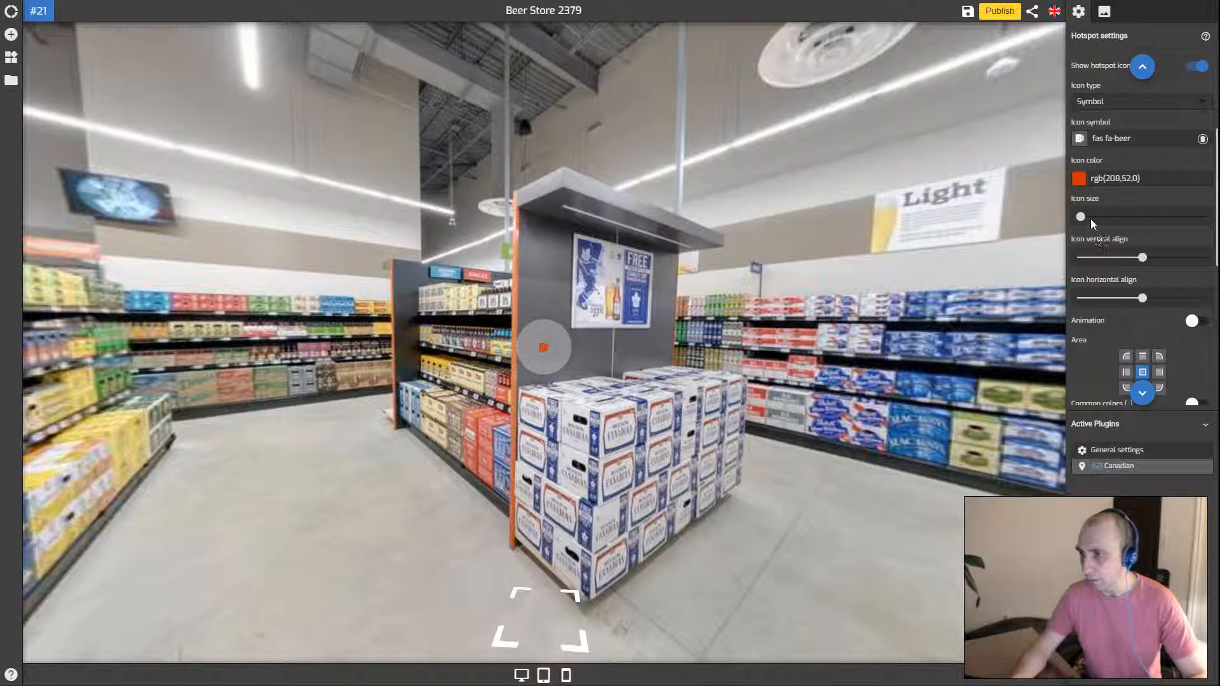
# Enlarge the beer icon and settle its colour on blue rgb(0,104,208)
pyautogui.moveTo(1130, 221); pyautogui.dragTo(1170, 220)
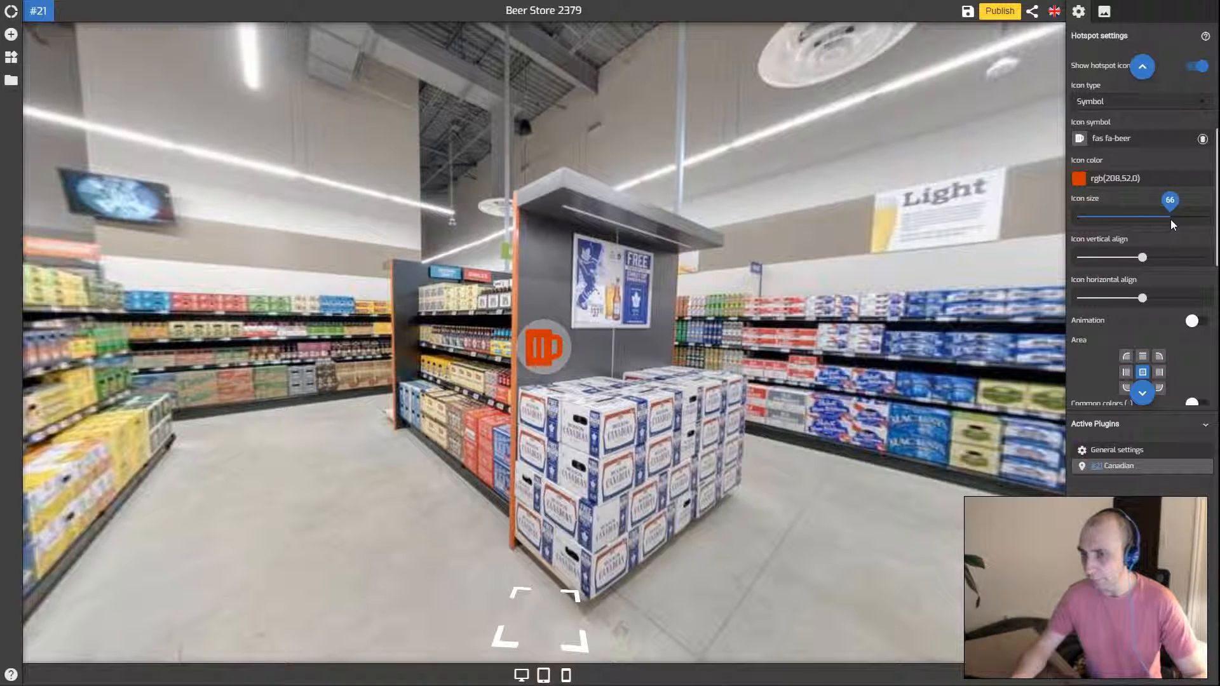
pyautogui.click(1080, 181)
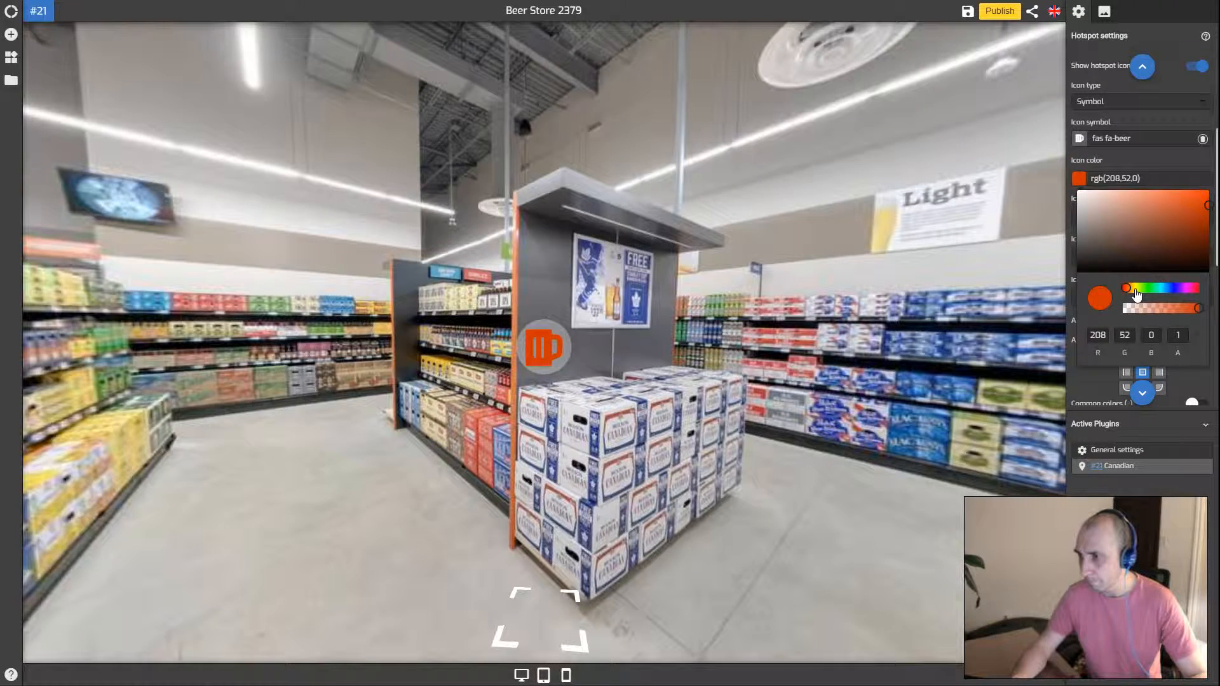
pyautogui.click(1136, 289)
pyautogui.click(1146, 288)
pyautogui.click(1165, 288)
pyautogui.click(1176, 289)
pyautogui.moveTo(1179, 289); pyautogui.dragTo(1168, 289)
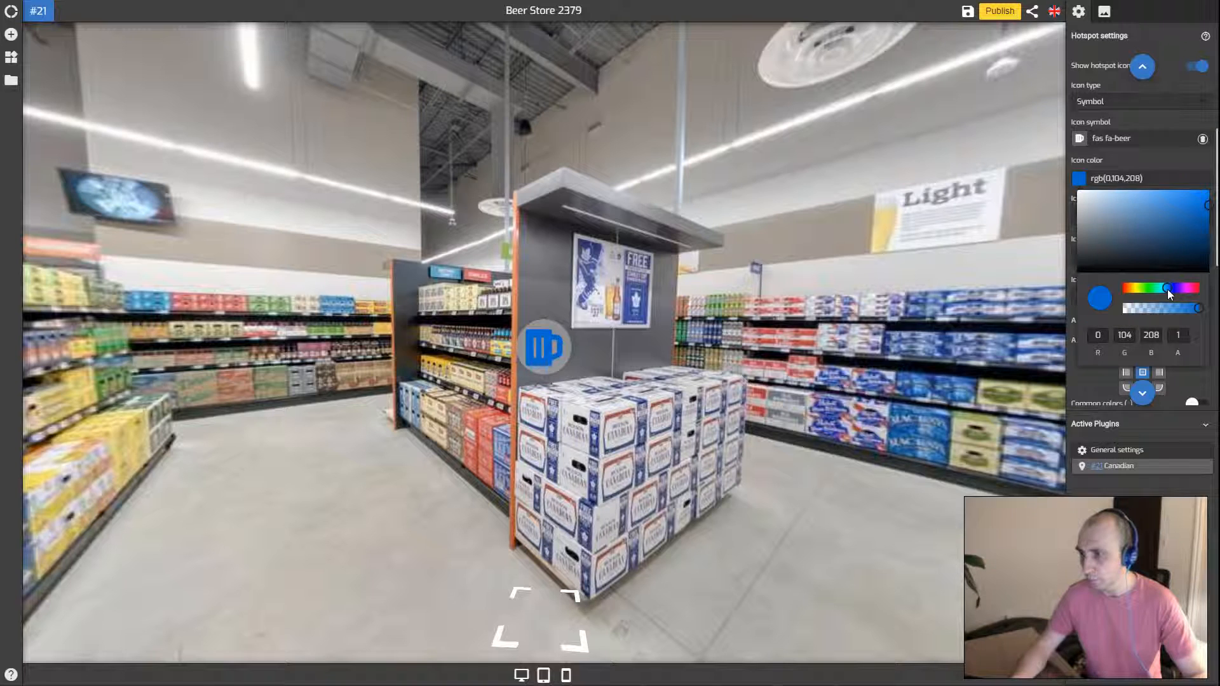
pyautogui.click(1136, 164)
pyautogui.moveTo(1168, 217); pyautogui.dragTo(1165, 219)
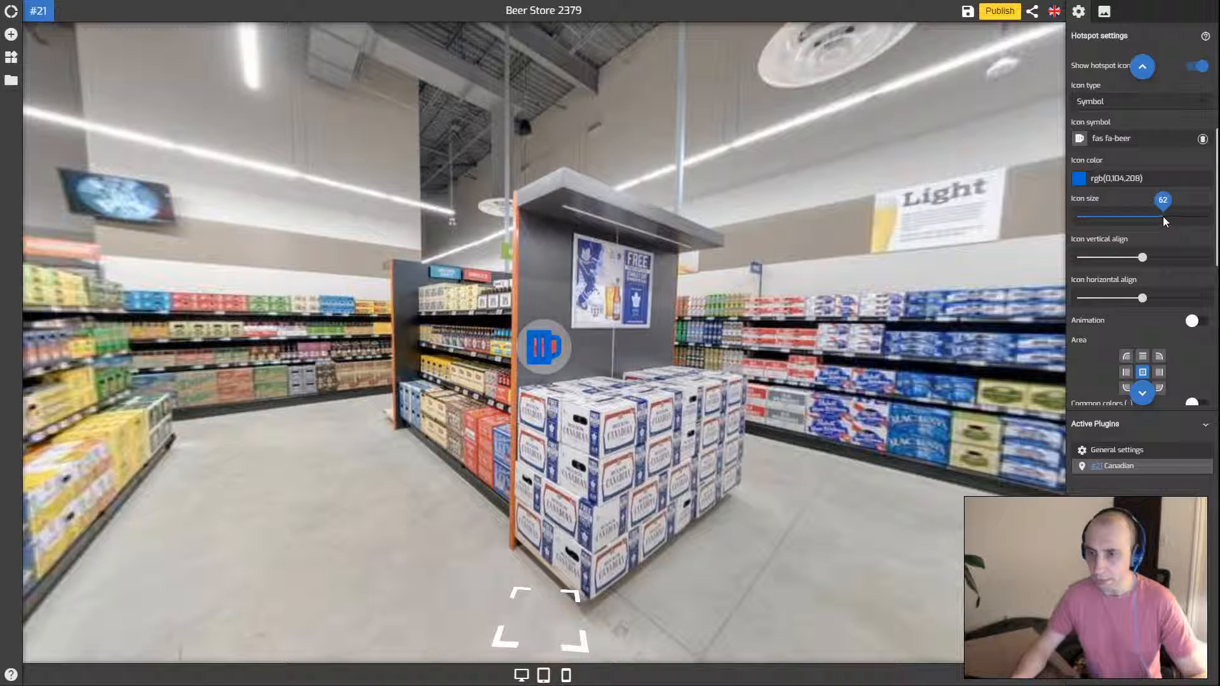
# Nudge the icon's vertical and horizontal alignment, leaving horizontal align at 55
pyautogui.click(1141, 258)
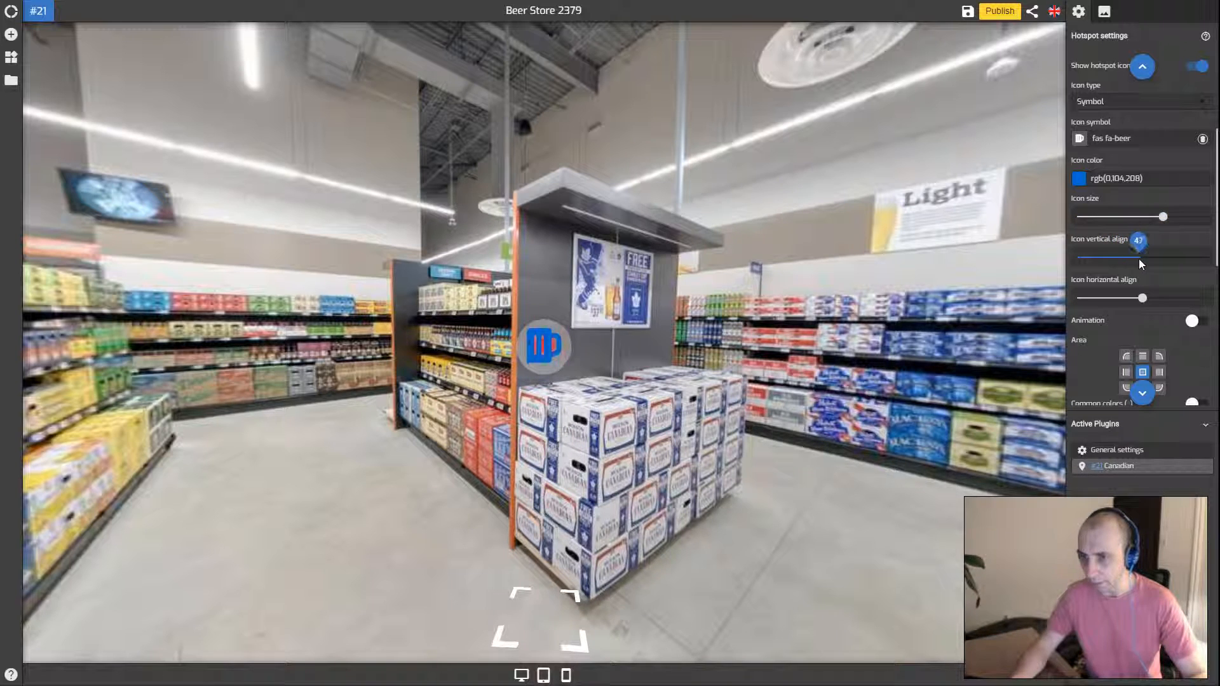
pyautogui.click(1142, 297)
pyautogui.moveTo(1153, 302); pyautogui.dragTo(1151, 302)
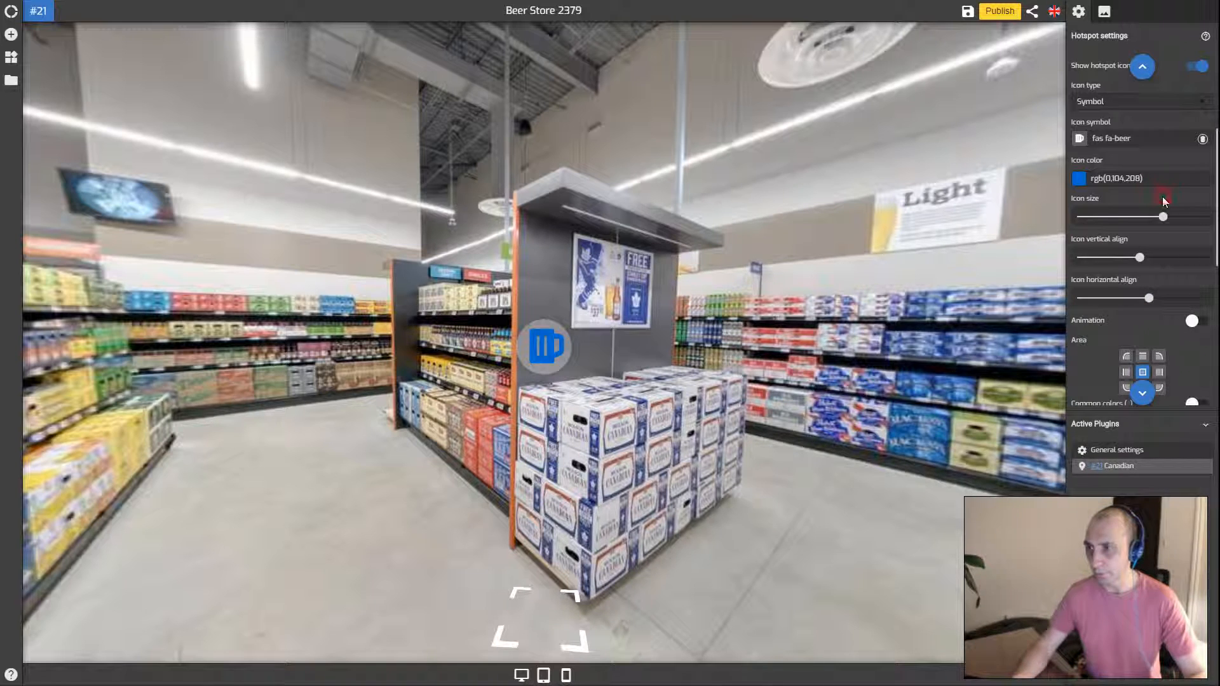
pyautogui.scroll(1, 1161, 197)
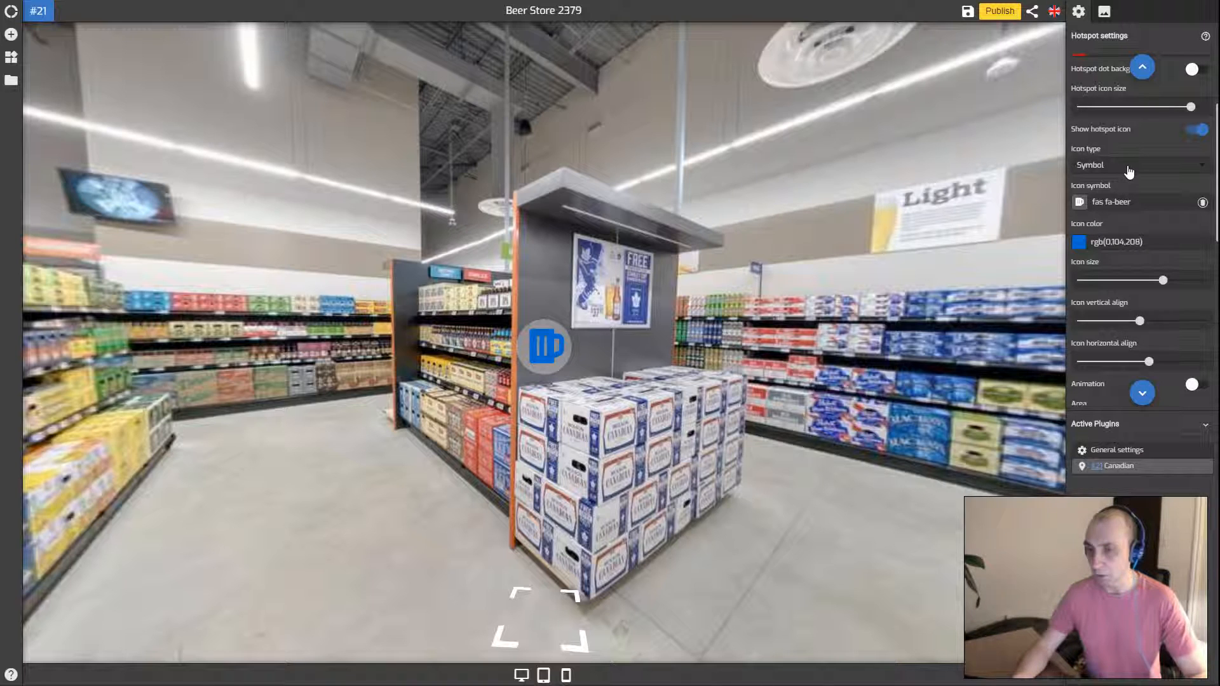
# Set Icon type to Image and pick the beer-bottle image in Asset Manager
pyautogui.click(1128, 167)
pyautogui.click(1124, 183)
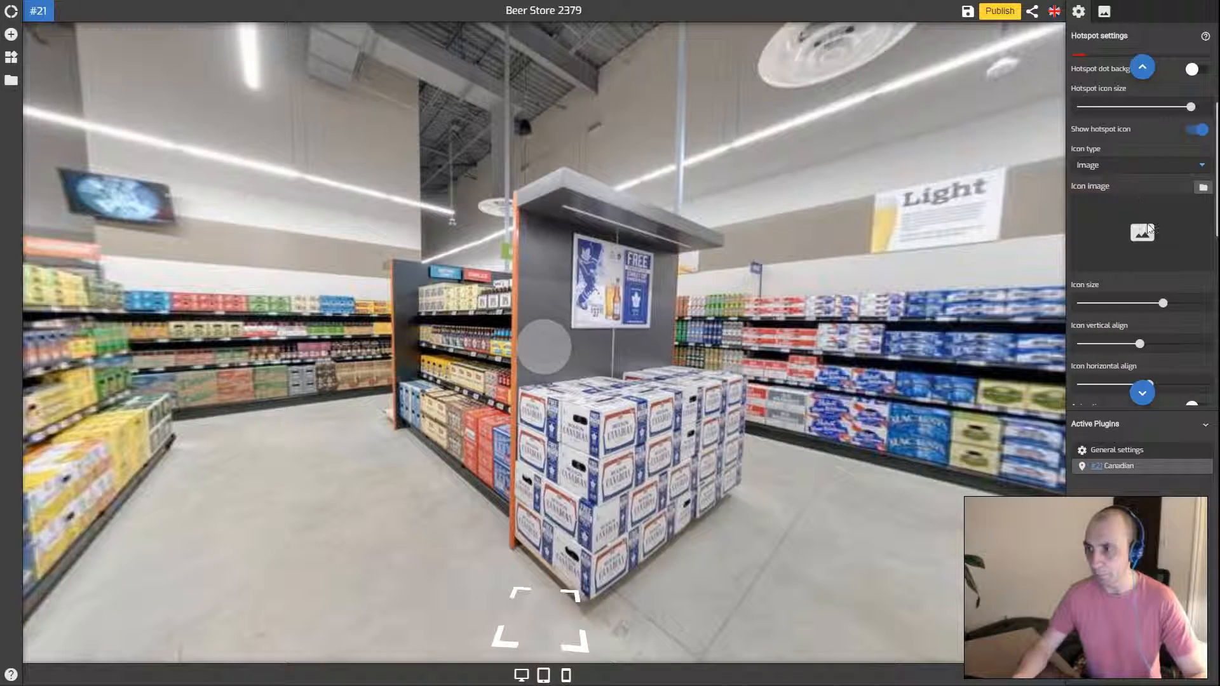
pyautogui.click(1148, 230)
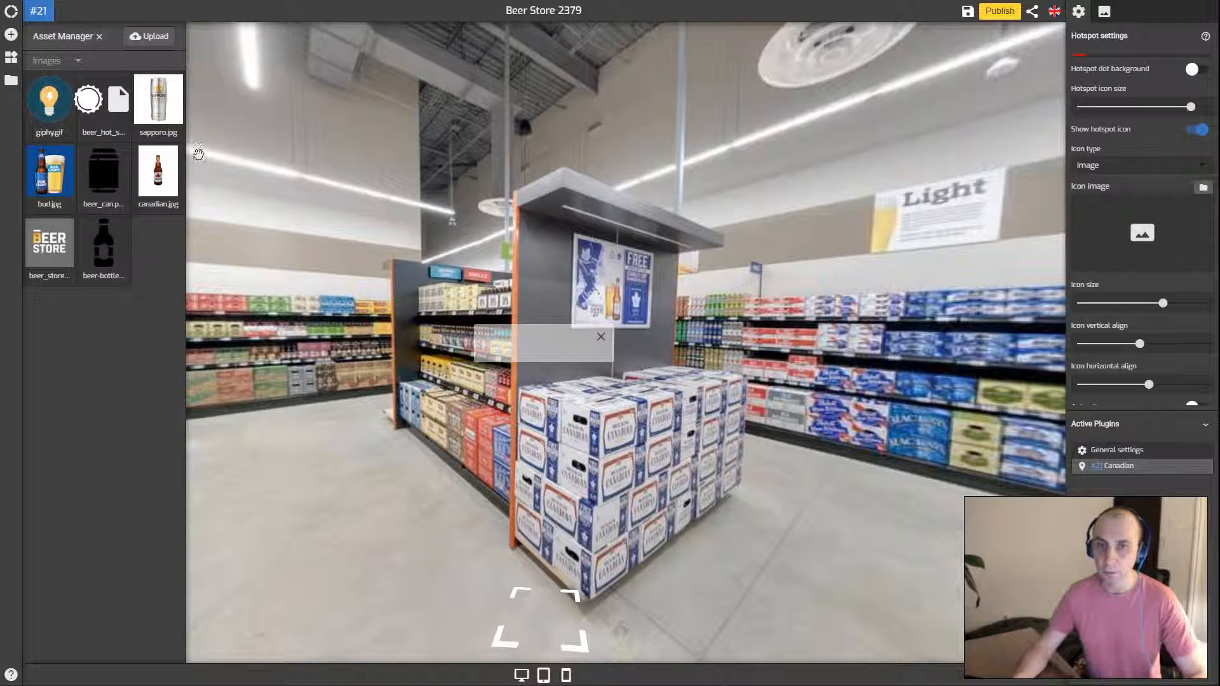
pyautogui.click(103, 173)
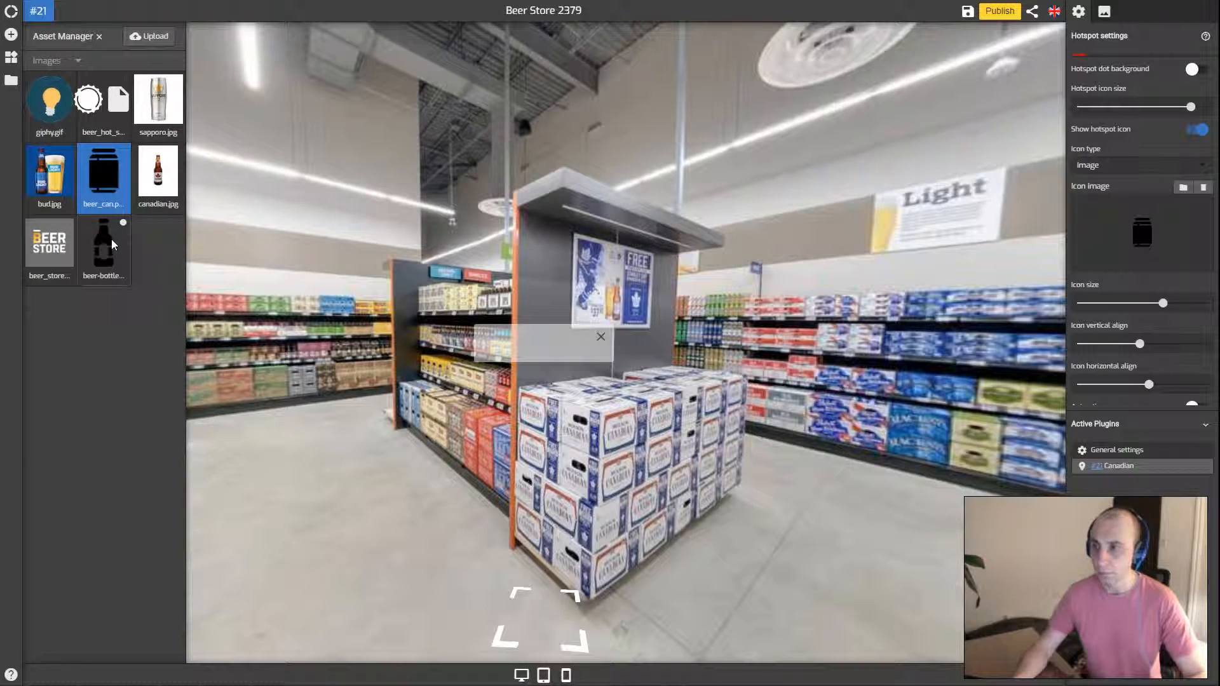
pyautogui.click(112, 244)
pyautogui.click(583, 363)
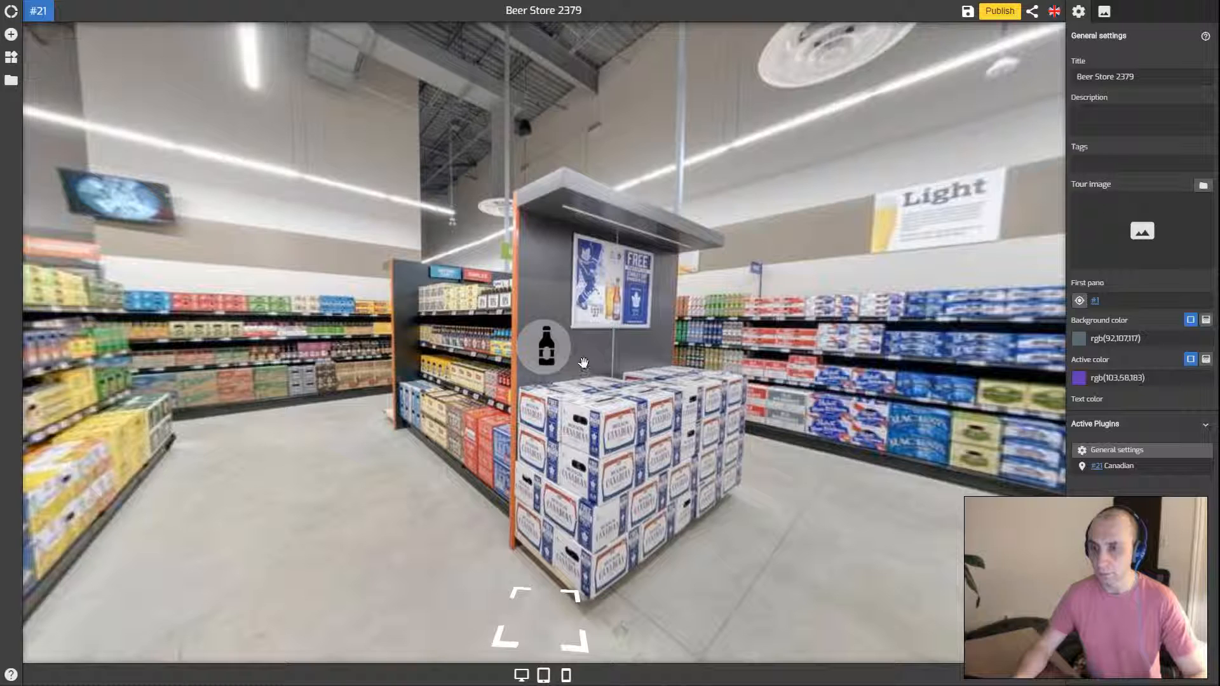
# Reselect the #21 Canadian hotspot and shrink the bottle icon to size 58
pyautogui.scroll(-2, 1146, 277)
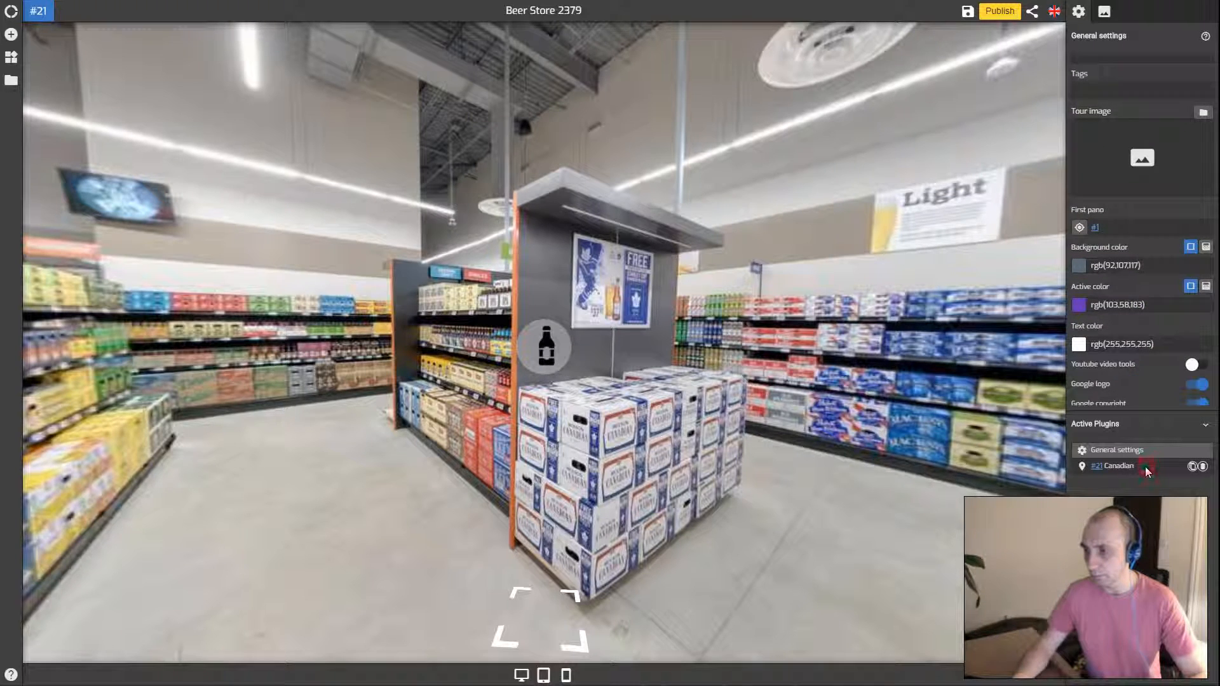
pyautogui.click(1118, 466)
pyautogui.scroll(-6, 1139, 274)
pyautogui.moveTo(1162, 239); pyautogui.dragTo(1141, 321)
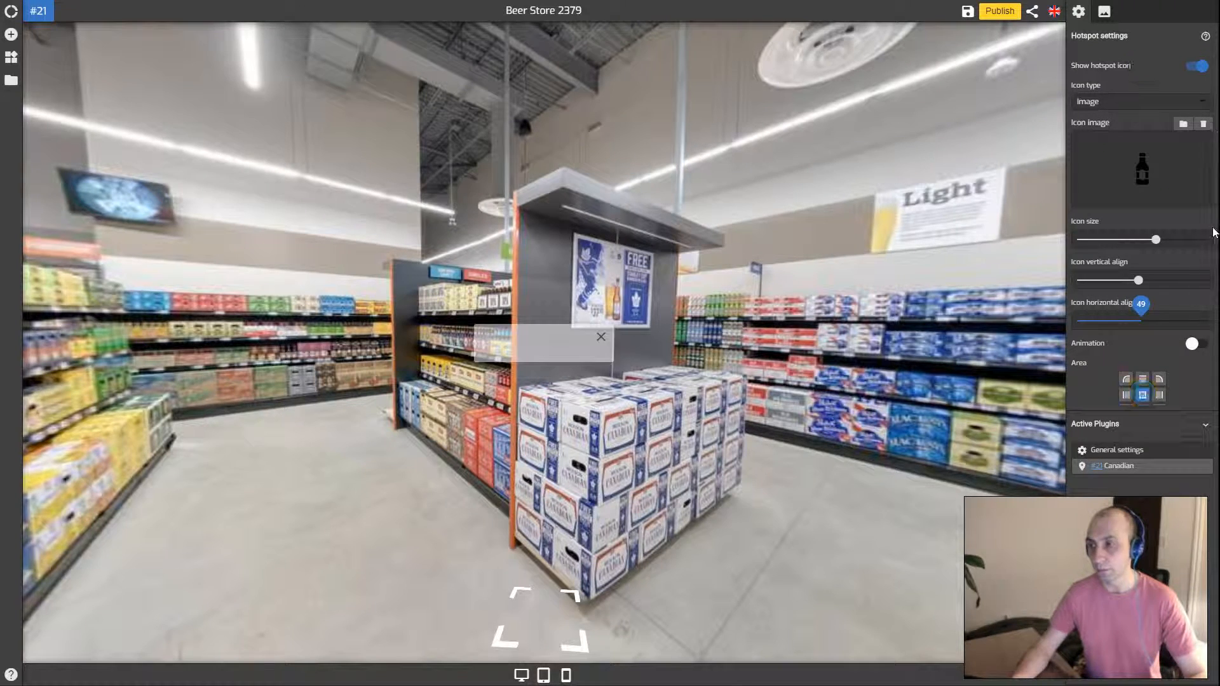
# Reopen the icon image's Asset Manager and close it without changing the bottle image
pyautogui.scroll(-1, 1163, 172)
pyautogui.scroll(1, 1162, 174)
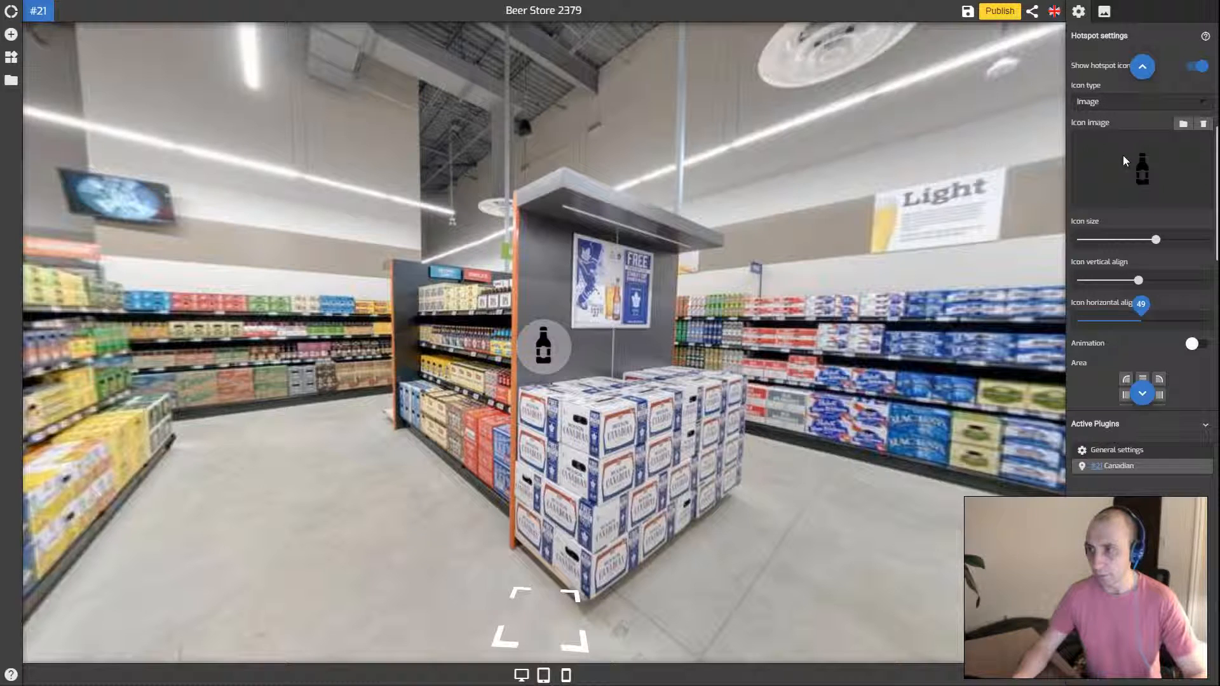
pyautogui.scroll(1, 1140, 172)
pyautogui.click(1146, 239)
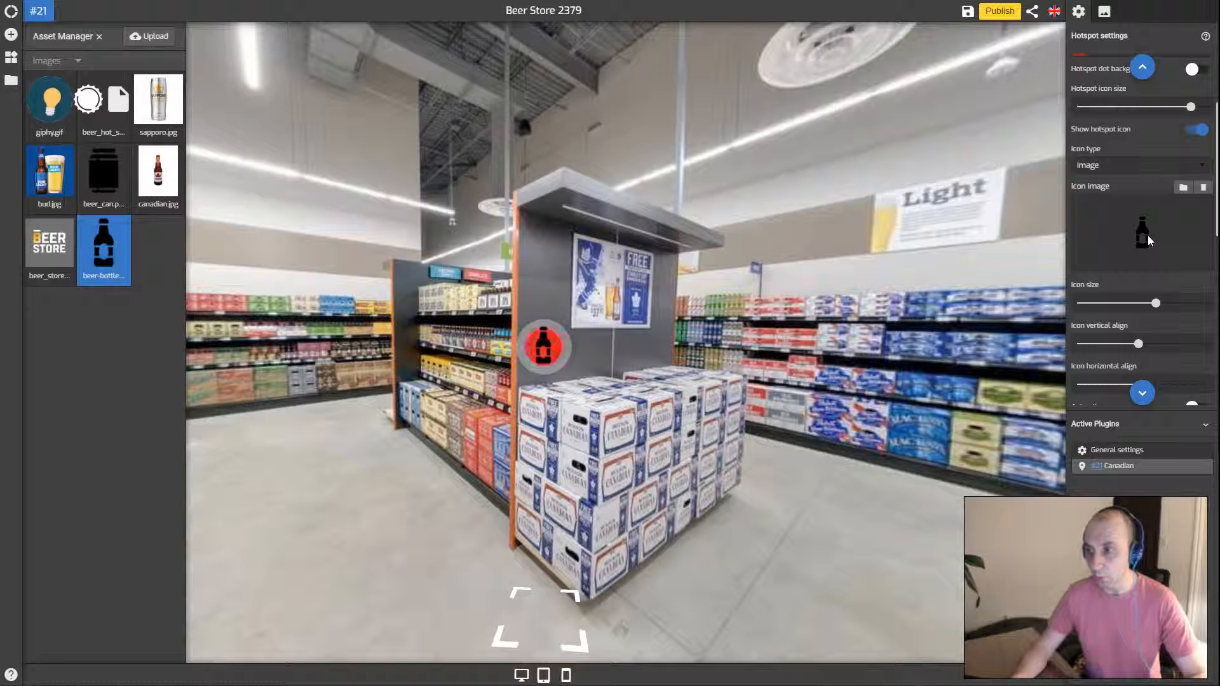
pyautogui.scroll(2, 1148, 235)
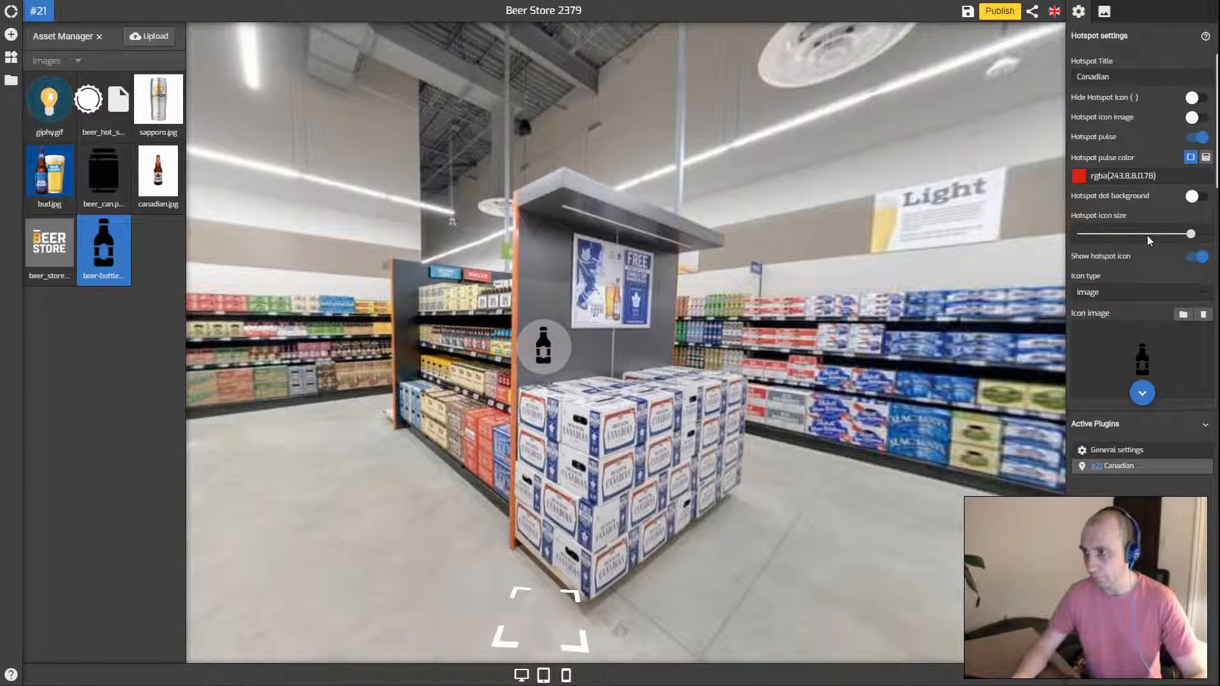
pyautogui.scroll(-2, 1146, 235)
pyautogui.click(1134, 151)
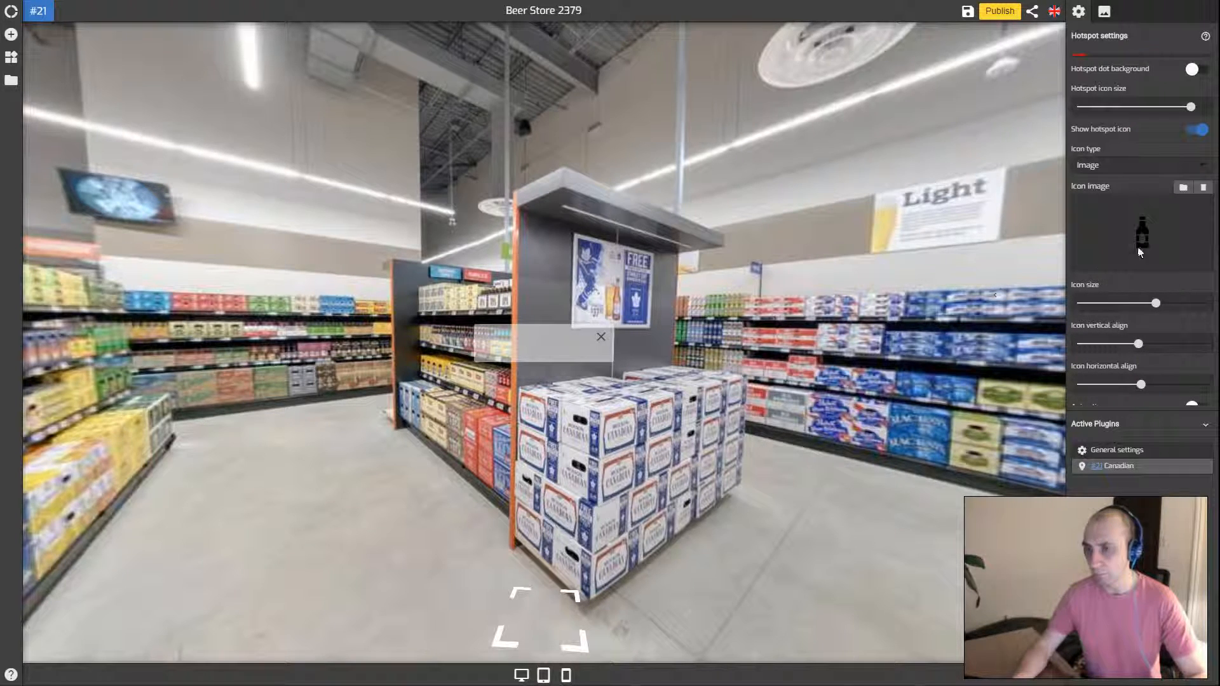
# Scroll to Icon type and open its dropdown showing Symbol and Image
pyautogui.scroll(-2, 1123, 188)
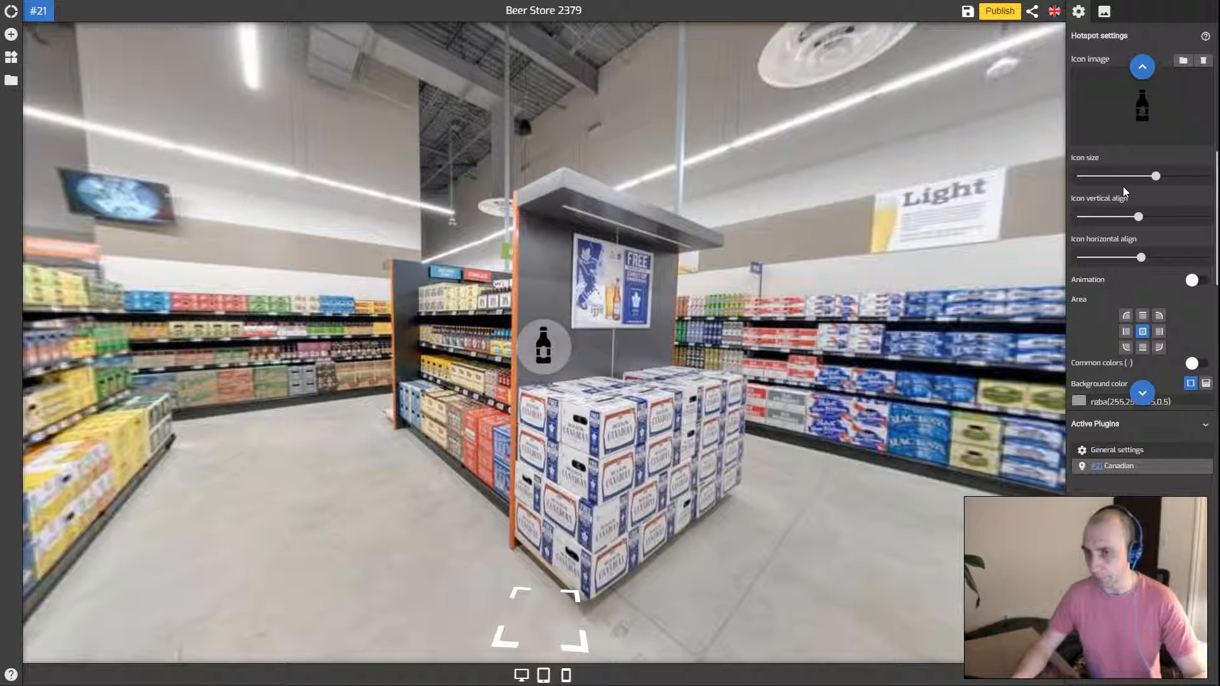
pyautogui.scroll(-1, 1122, 185)
pyautogui.scroll(3, 1122, 185)
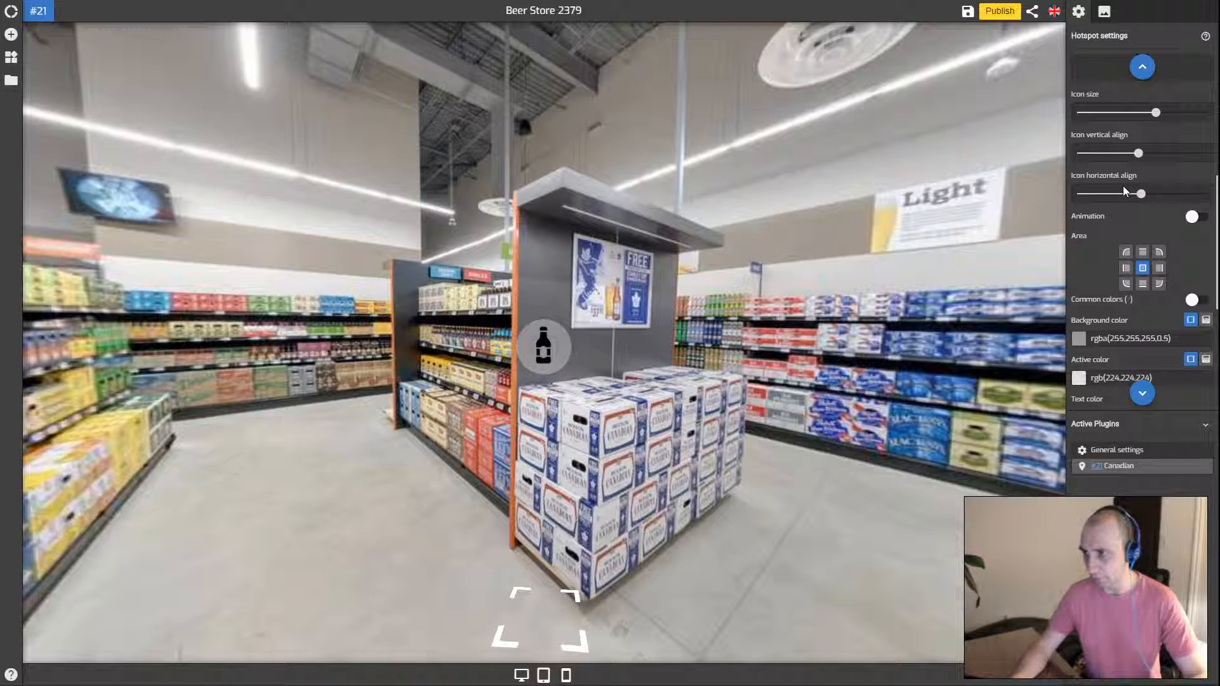
pyautogui.scroll(2, 1119, 185)
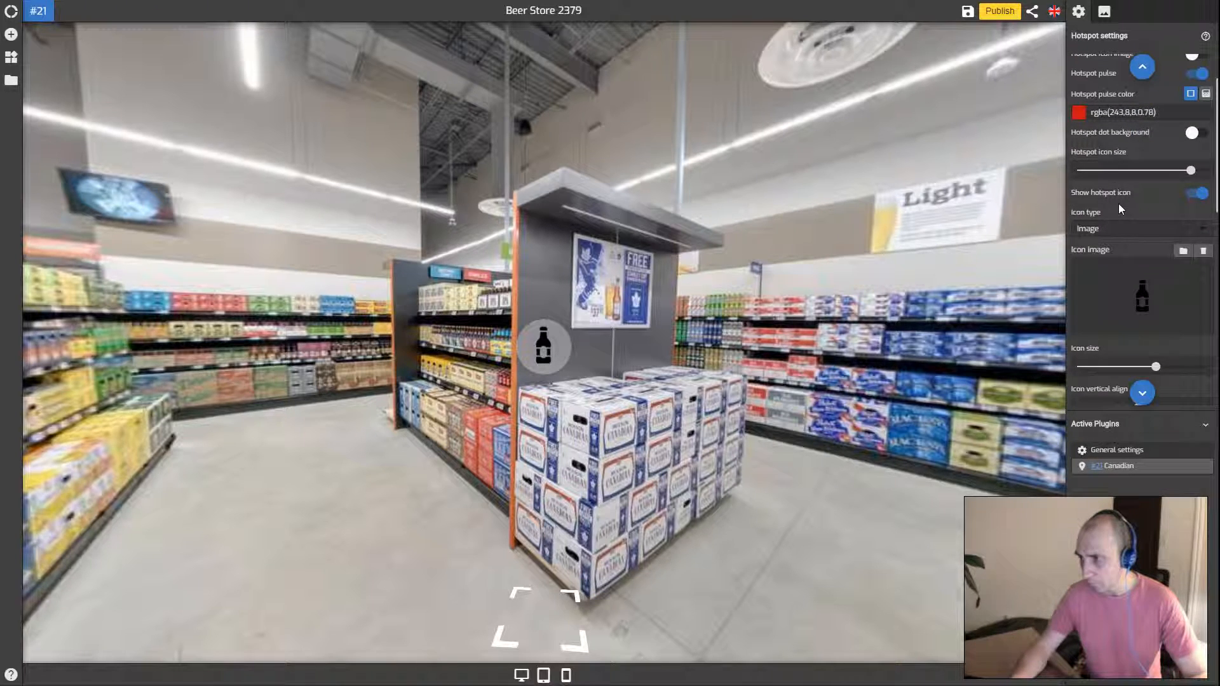
pyautogui.scroll(-2, 1121, 203)
pyautogui.scroll(-3, 1121, 204)
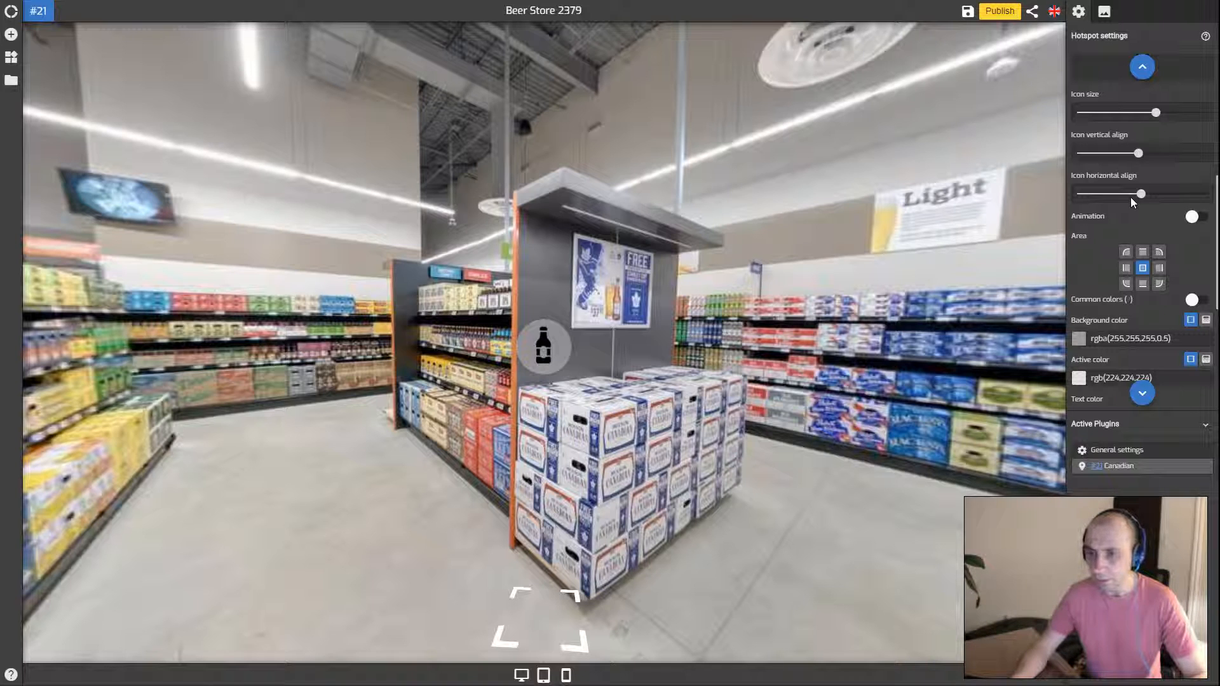
pyautogui.scroll(-2, 1130, 197)
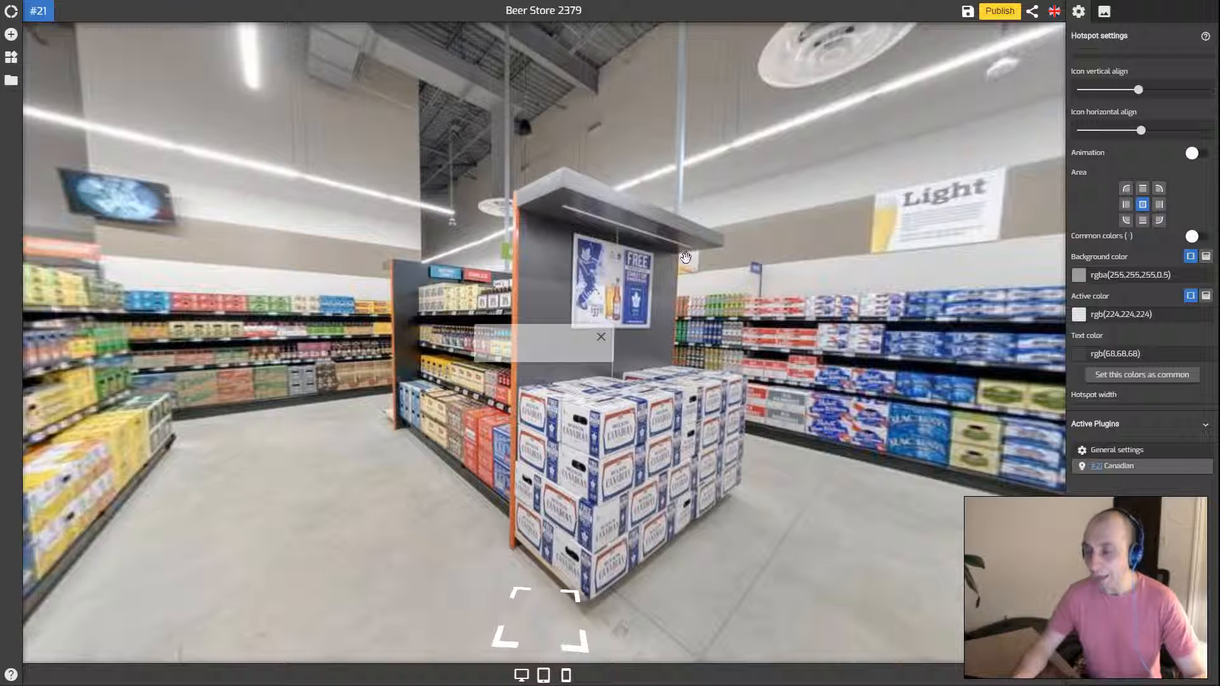
pyautogui.scroll(6, 1146, 153)
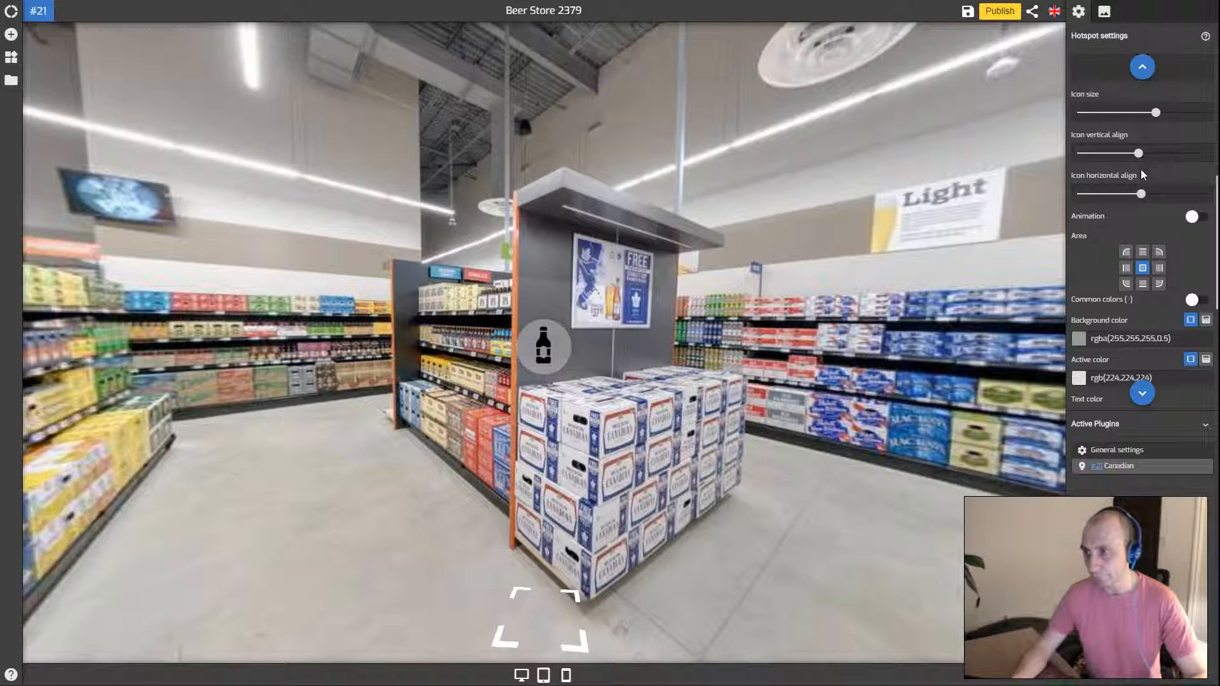
pyautogui.scroll(-4, 1139, 238)
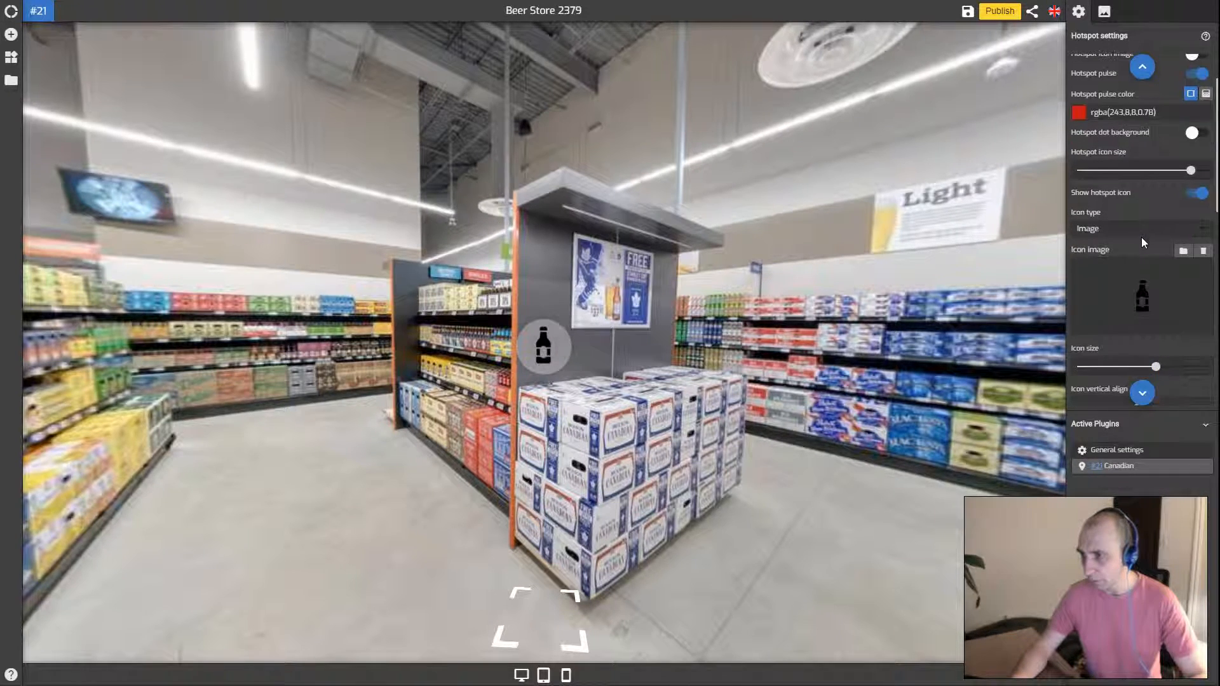
pyautogui.click(1140, 165)
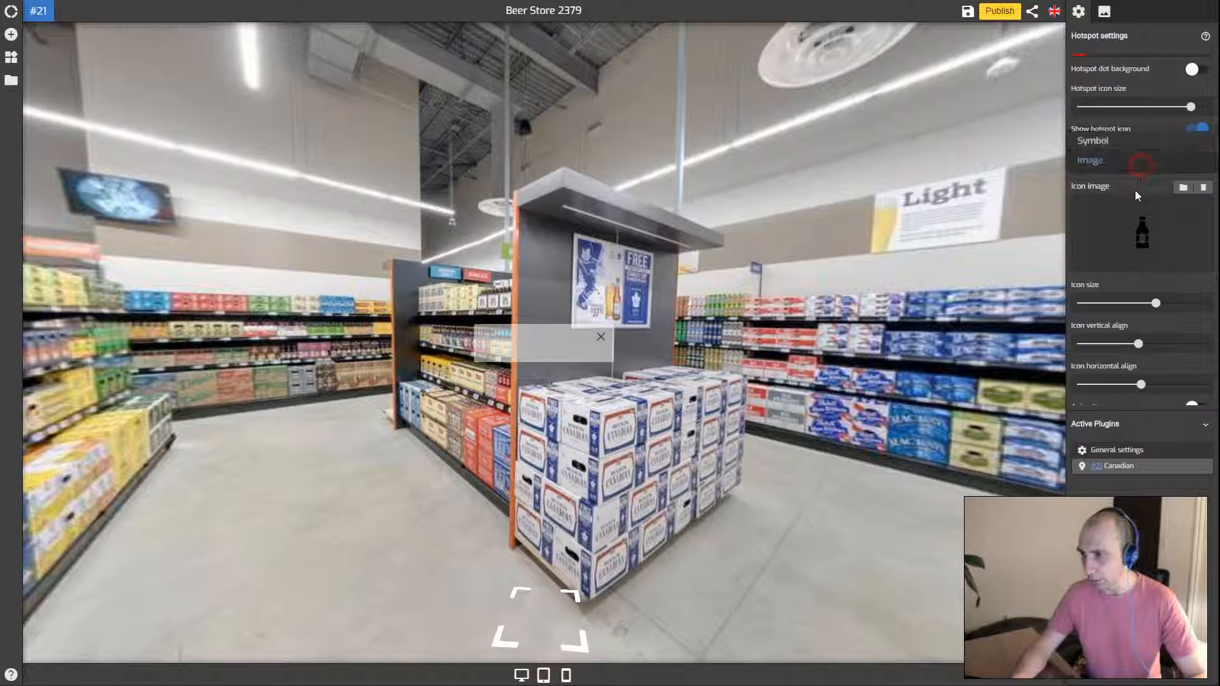
# Switch the icon back to the blue fas fa-beer symbol and nudge its vertical and horizontal alignment
pyautogui.click(1105, 144)
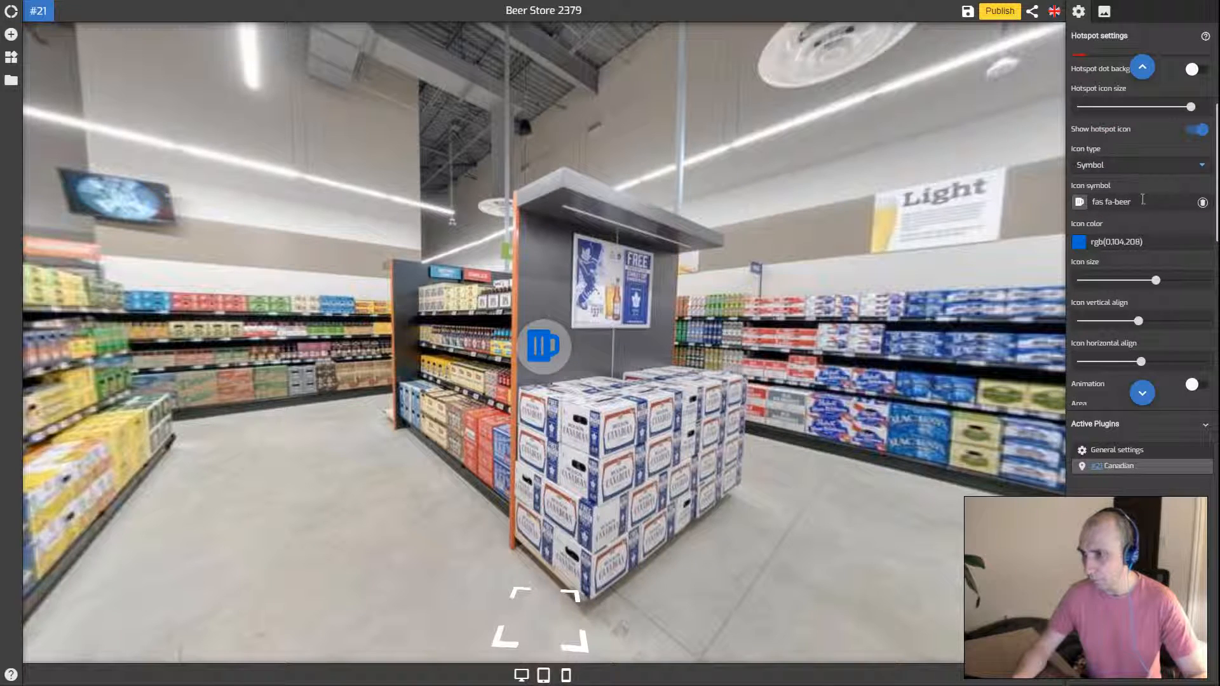
pyautogui.moveTo(1139, 319); pyautogui.dragTo(1148, 353)
pyautogui.click(1140, 360)
pyautogui.scroll(-2, 1122, 256)
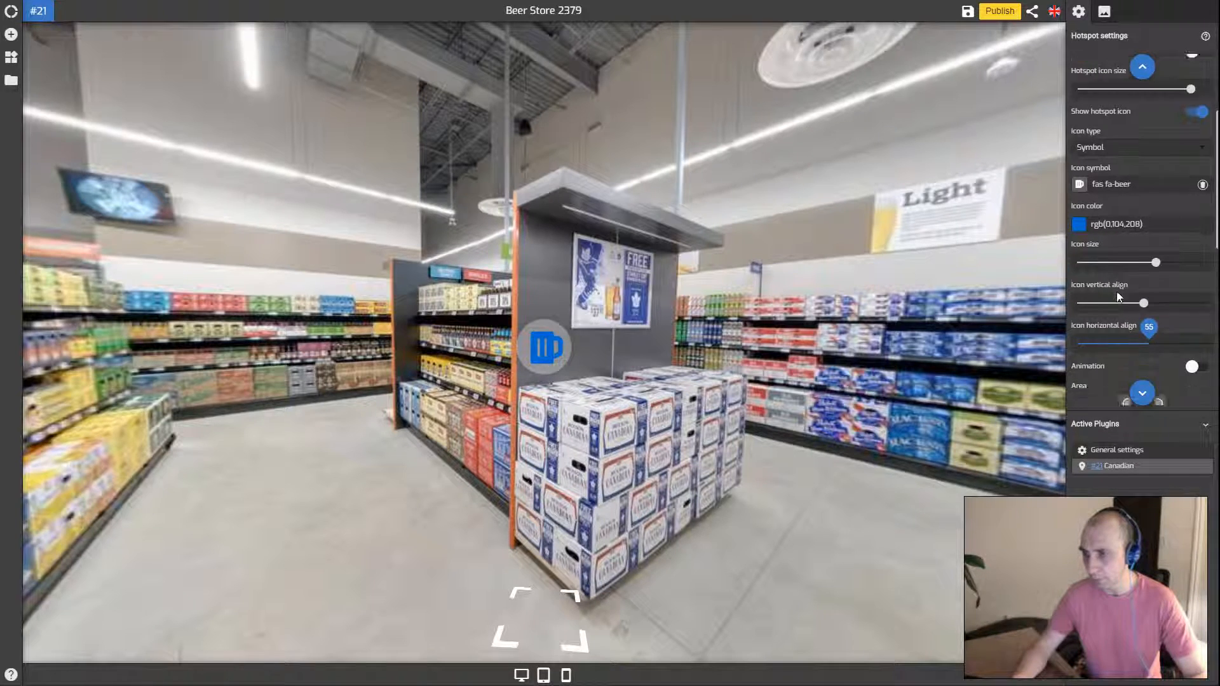
pyautogui.scroll(-1, 1139, 260)
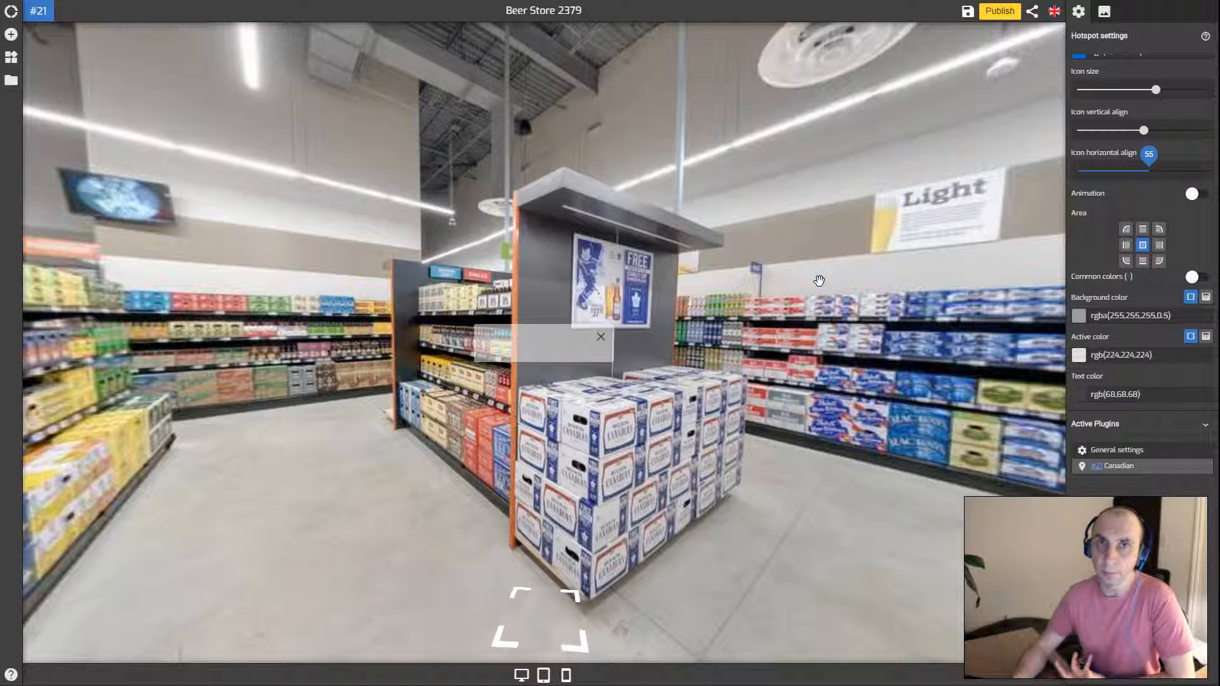
pyautogui.click(1191, 192)
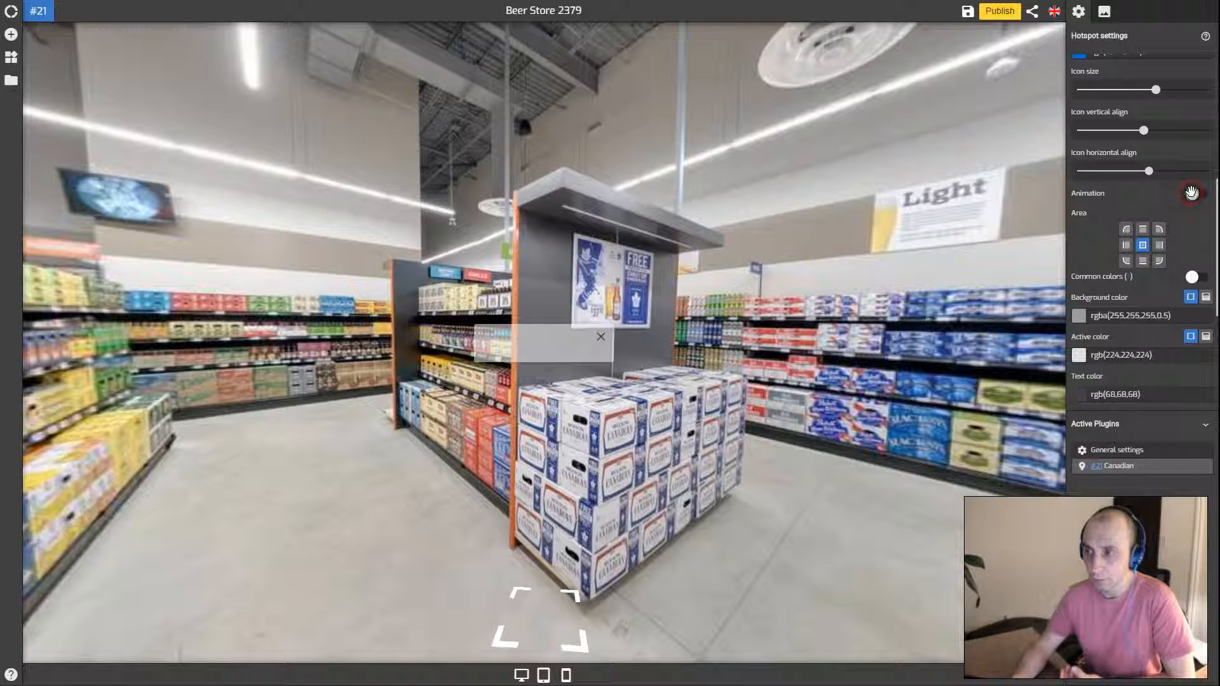
pyautogui.scroll(-1, 1159, 201)
pyautogui.click(1140, 169)
pyautogui.moveTo(1204, 119); pyautogui.dragTo(1201, 200)
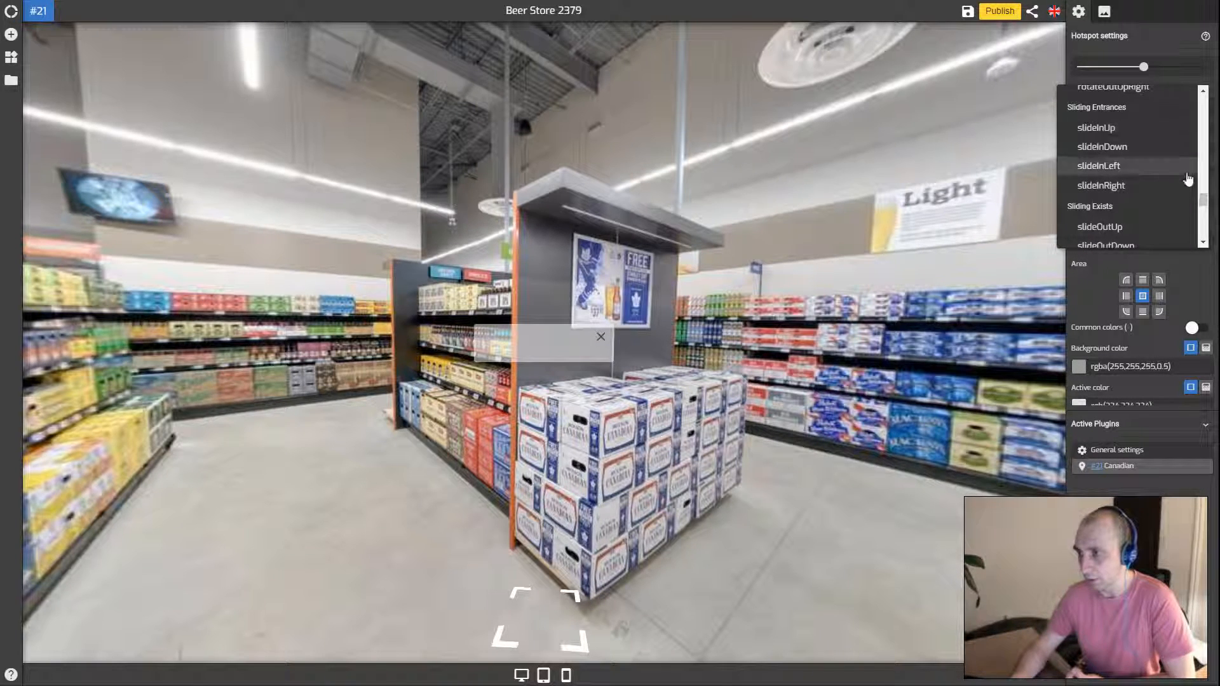
pyautogui.moveTo(1202, 199); pyautogui.dragTo(1201, 186)
pyautogui.click(1148, 37)
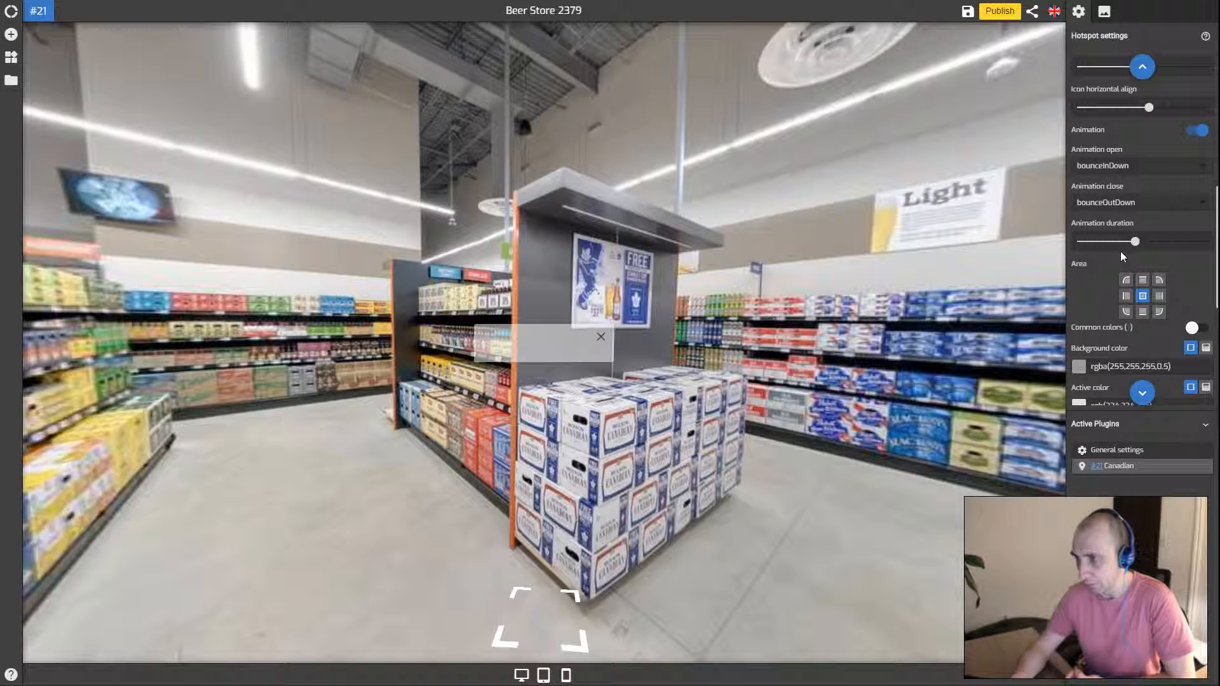
pyautogui.click(1197, 129)
# Toggle Common colors on and off, then widen the popup and raise its height to 346
pyautogui.scroll(-1, 1143, 203)
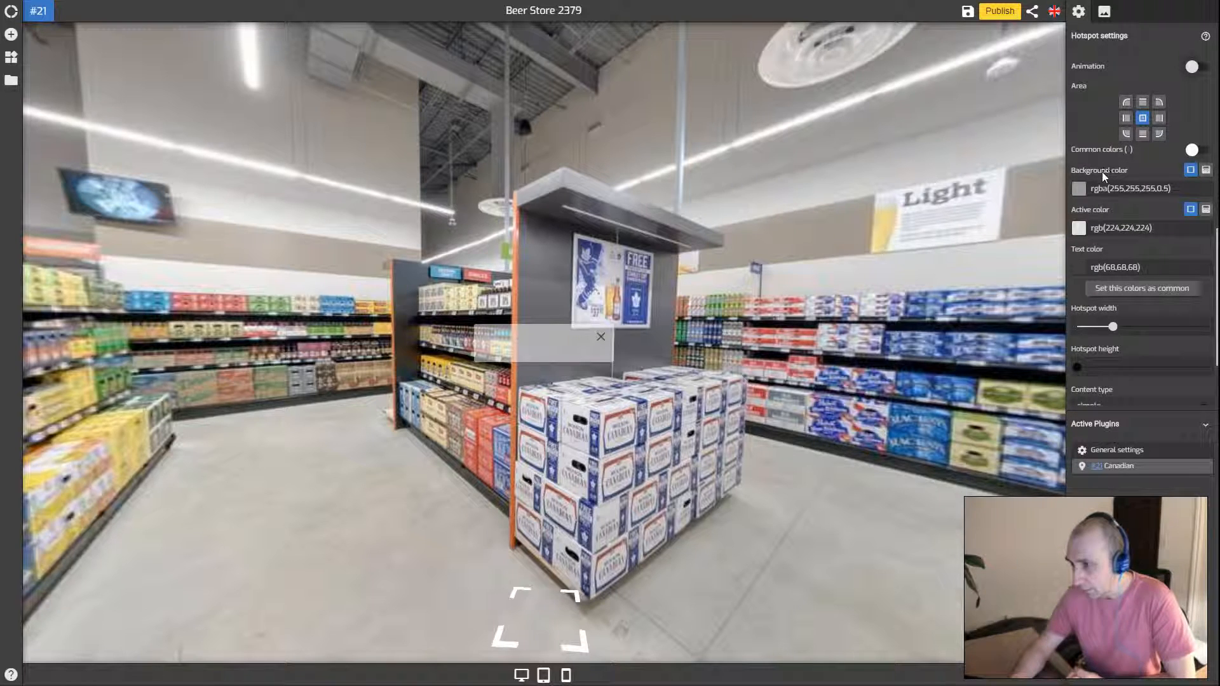
pyautogui.click(1191, 149)
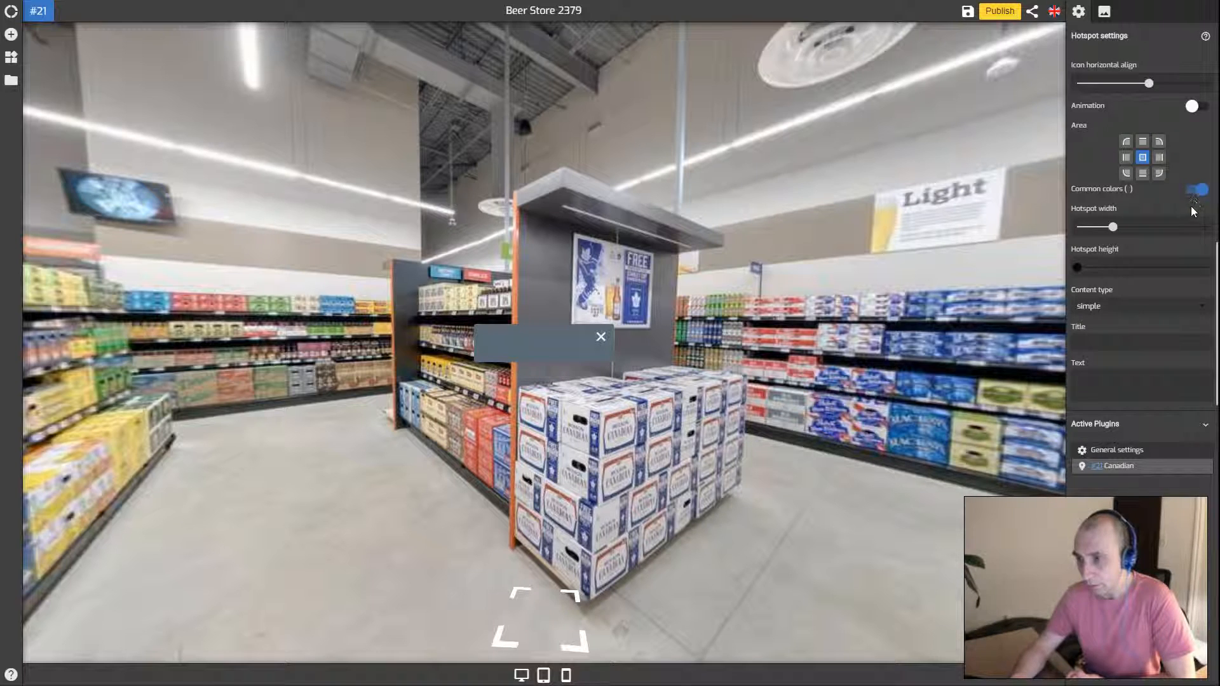
pyautogui.click(1196, 190)
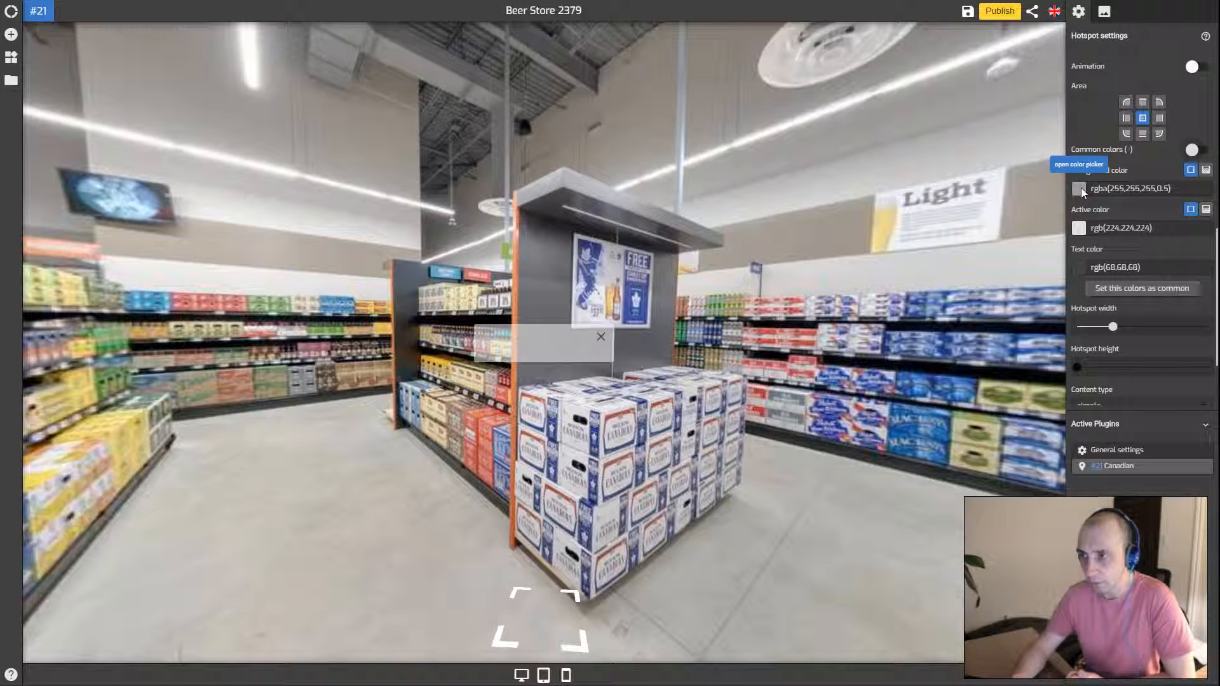
pyautogui.scroll(-3, 1080, 185)
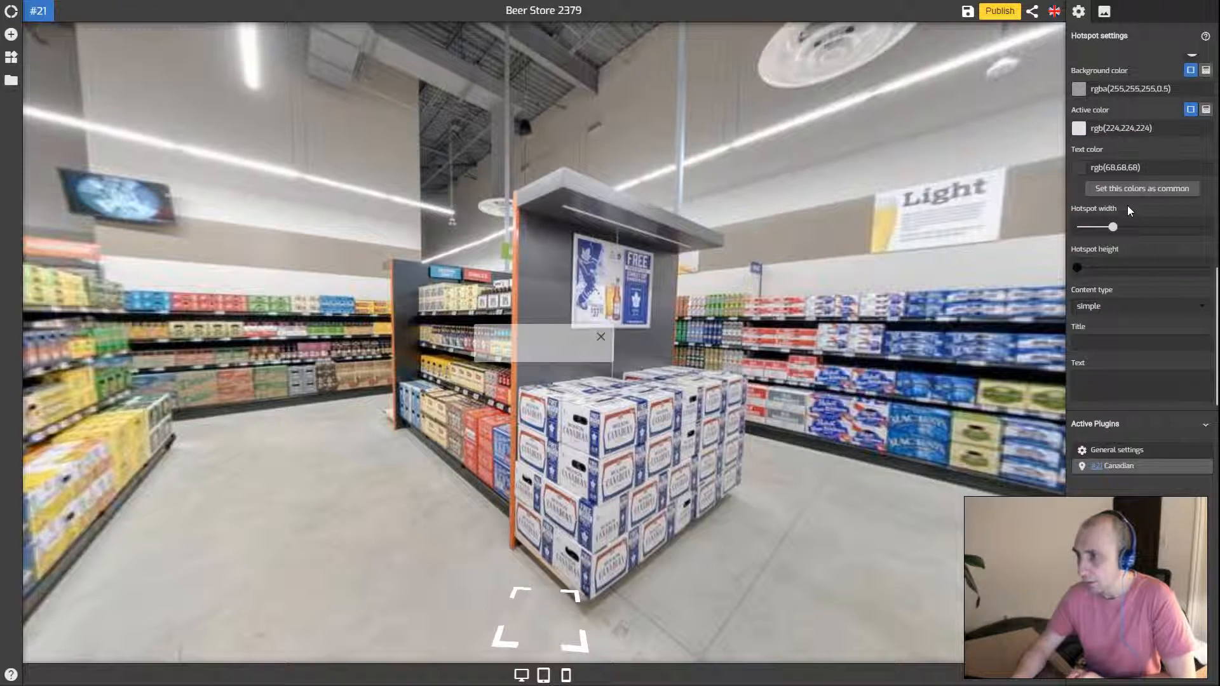
pyautogui.moveTo(1113, 227); pyautogui.dragTo(1143, 230)
pyautogui.moveTo(1079, 265); pyautogui.dragTo(1134, 269)
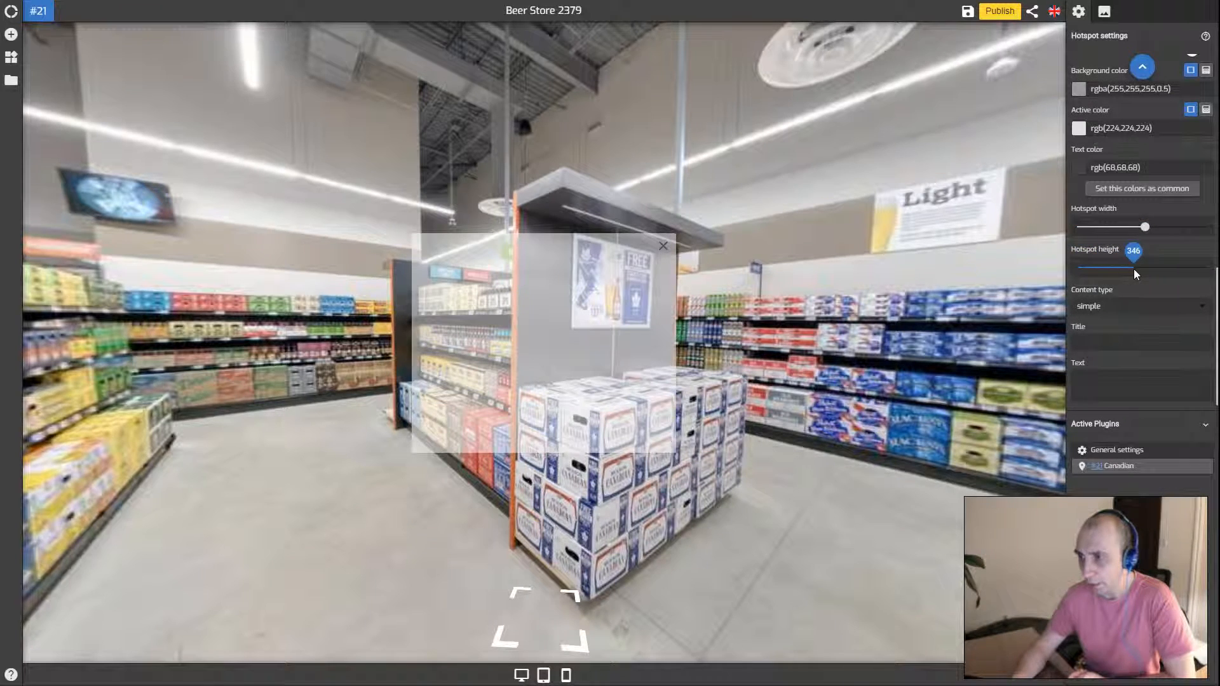
# Set content type to simple with title 'Canadian' and text 'The best beer!'
pyautogui.click(1097, 310)
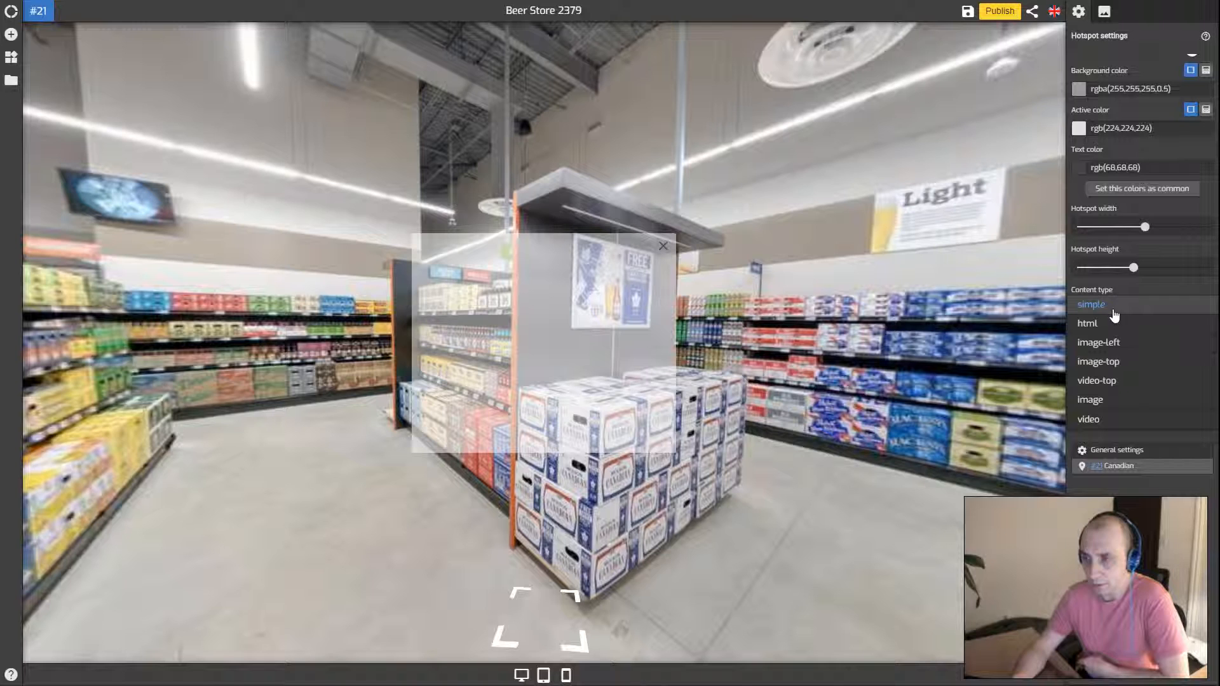
pyautogui.click(1110, 308)
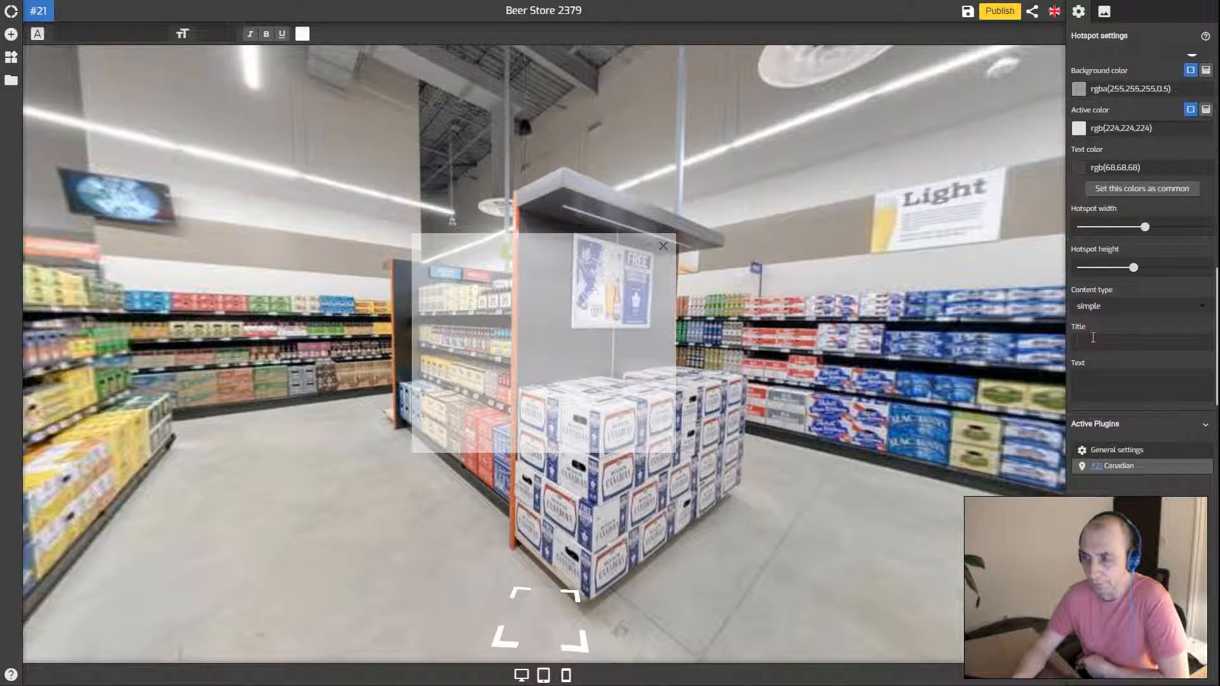
pyautogui.click(1094, 338)
pyautogui.write('Canadian')
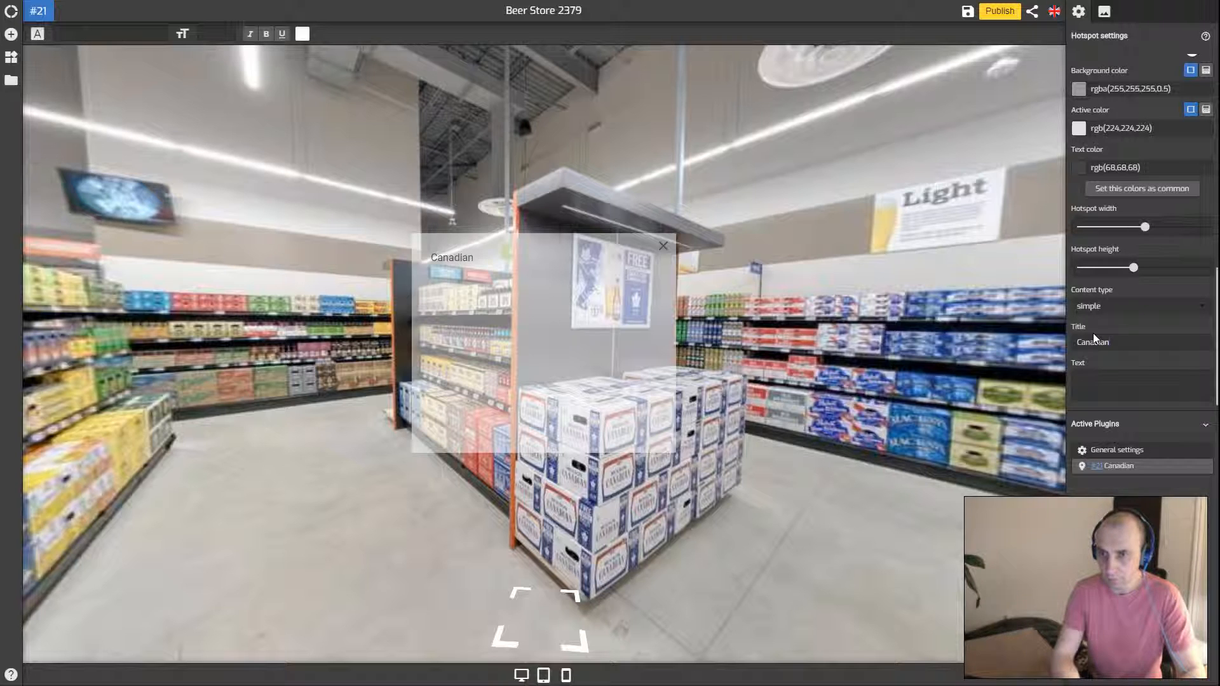
pyautogui.click(1109, 377)
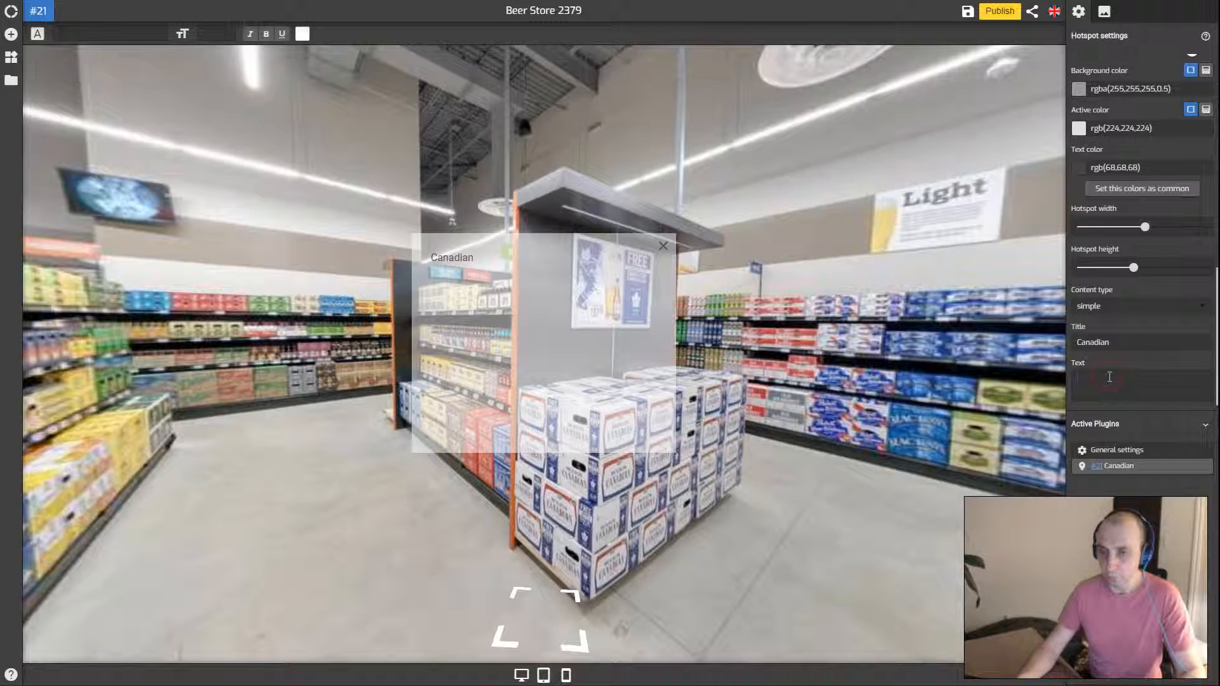
pyautogui.write('The best beer!')
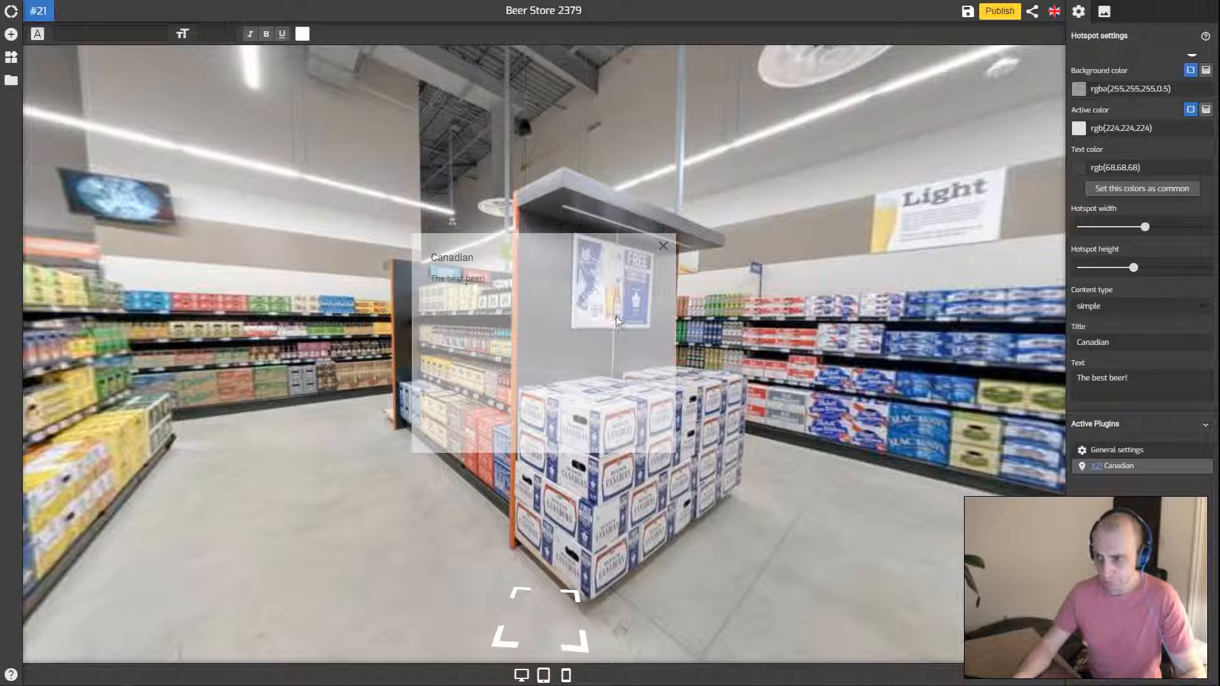
# Format 'The best beer!' in Staatliches font at size 31, coloured red
pyautogui.click(101, 35)
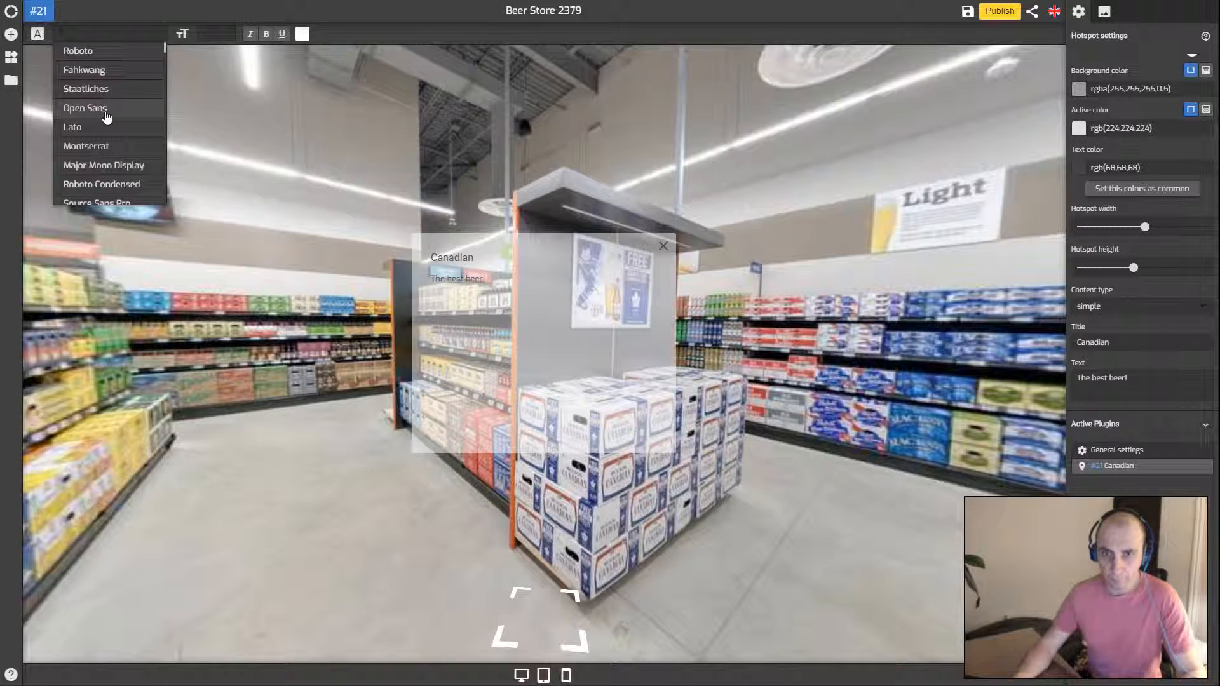
pyautogui.click(98, 89)
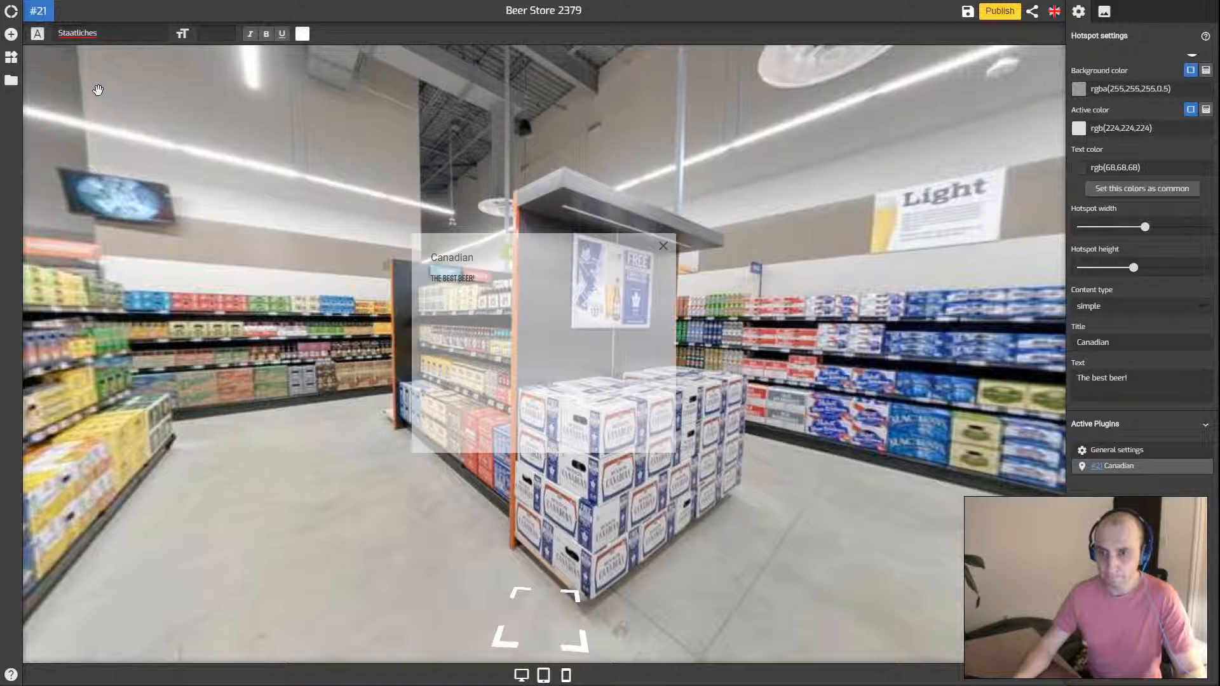
pyautogui.write('3')
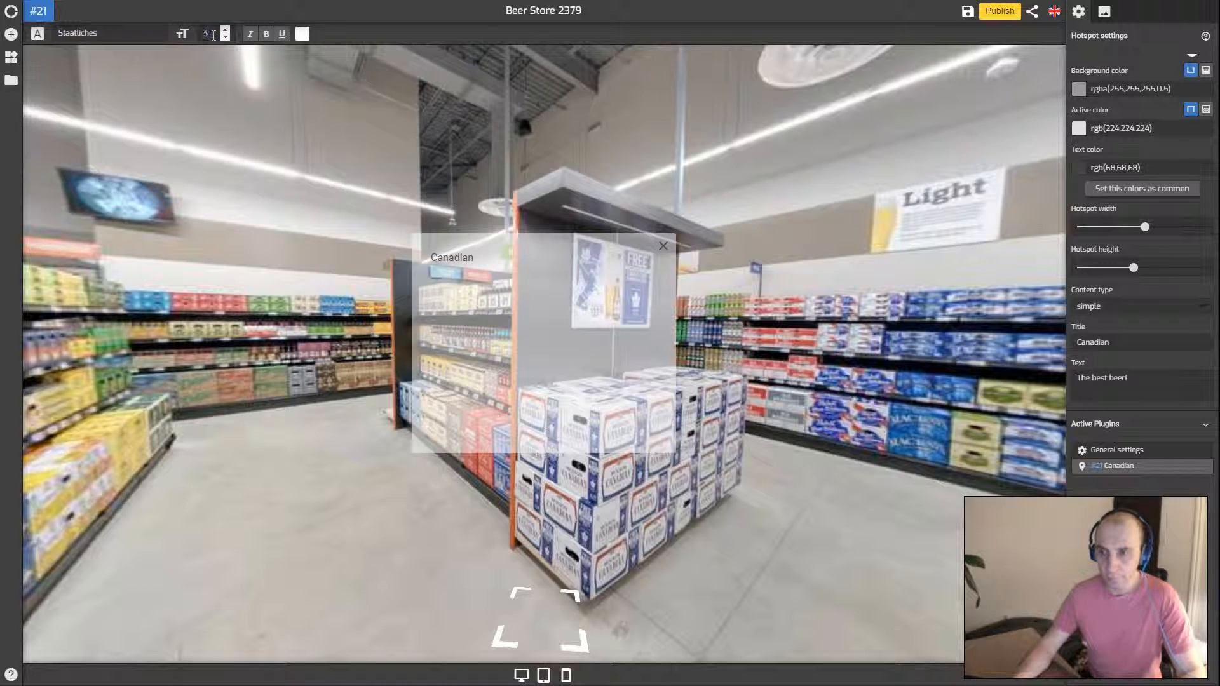
pyautogui.scroll(19, 217, 37)
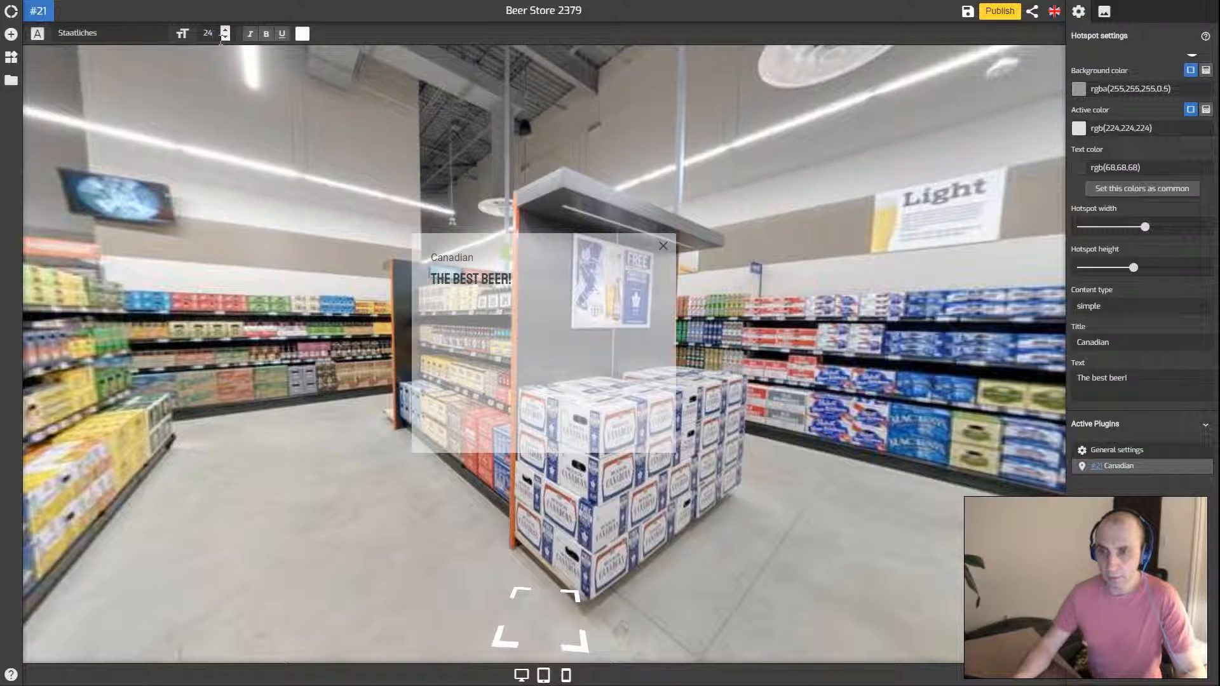
pyautogui.scroll(4, 222, 39)
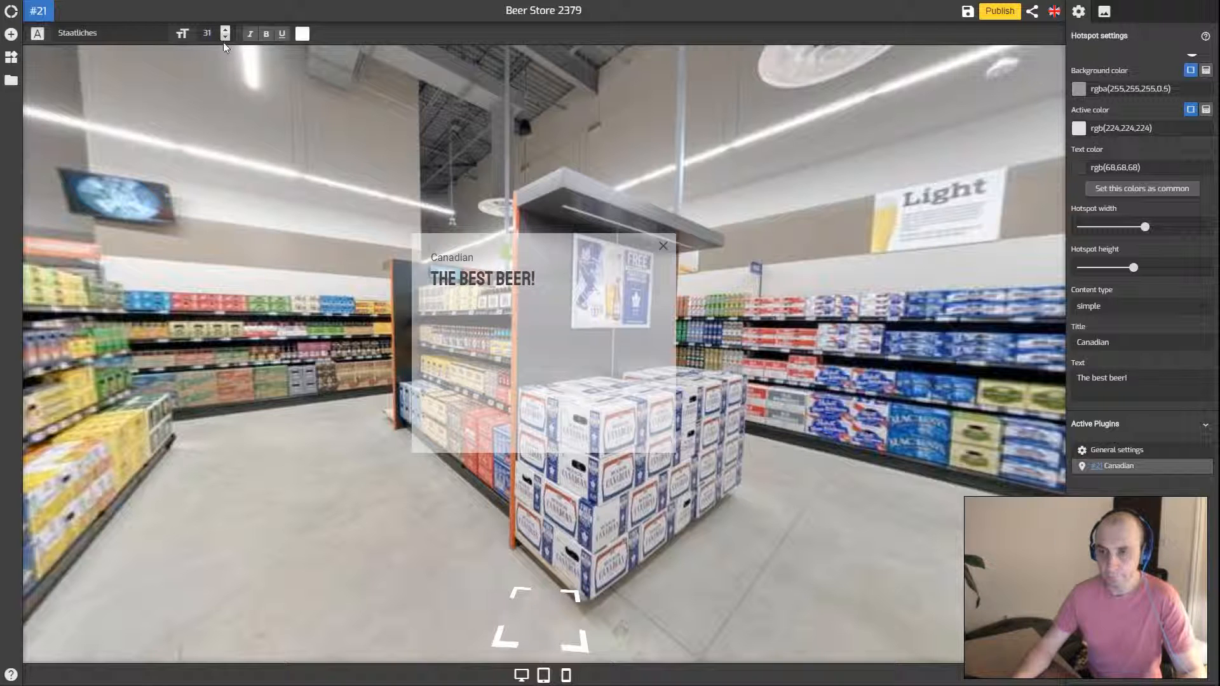
pyautogui.click(302, 34)
pyautogui.moveTo(375, 88); pyautogui.dragTo(406, 71)
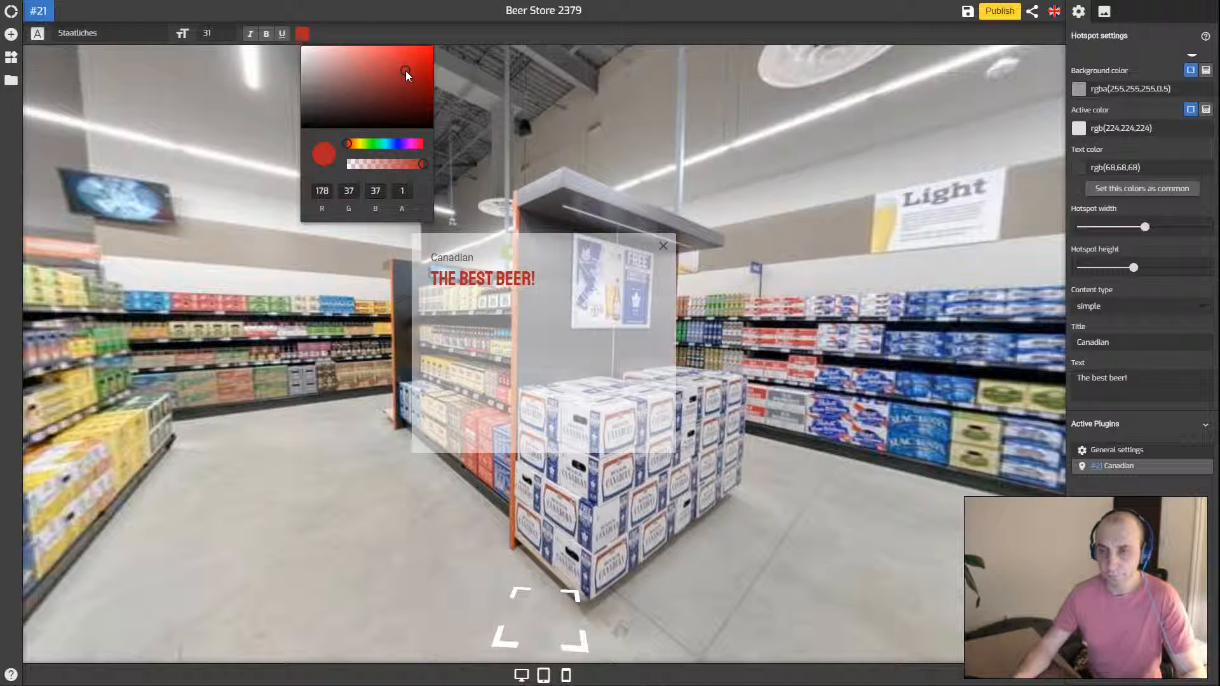
pyautogui.click(491, 259)
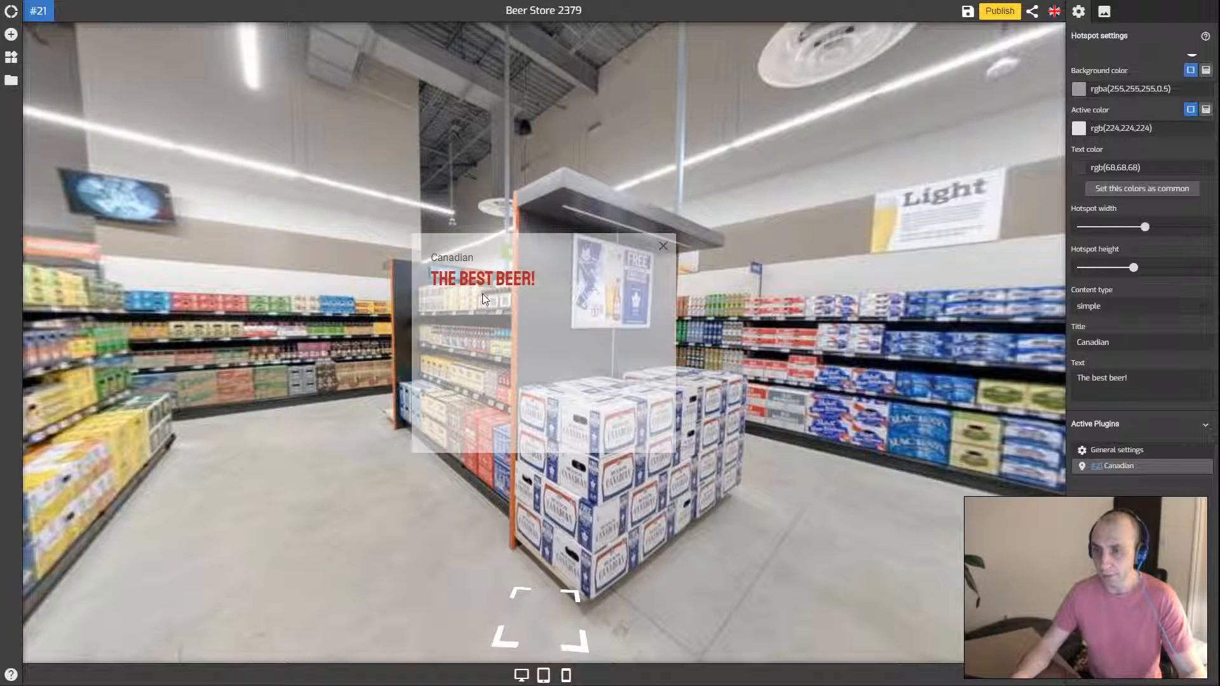
# Switch the popup content type to html and delete the placeholder paragraph in code view
pyautogui.click(1109, 307)
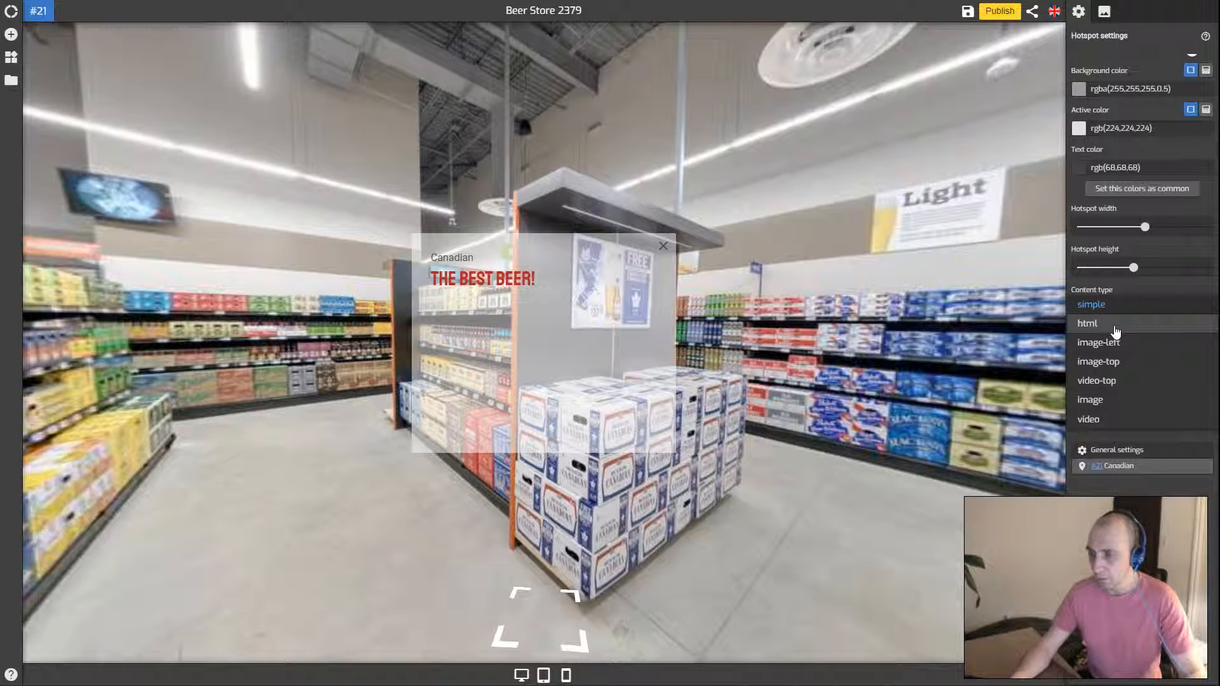
pyautogui.click(1111, 324)
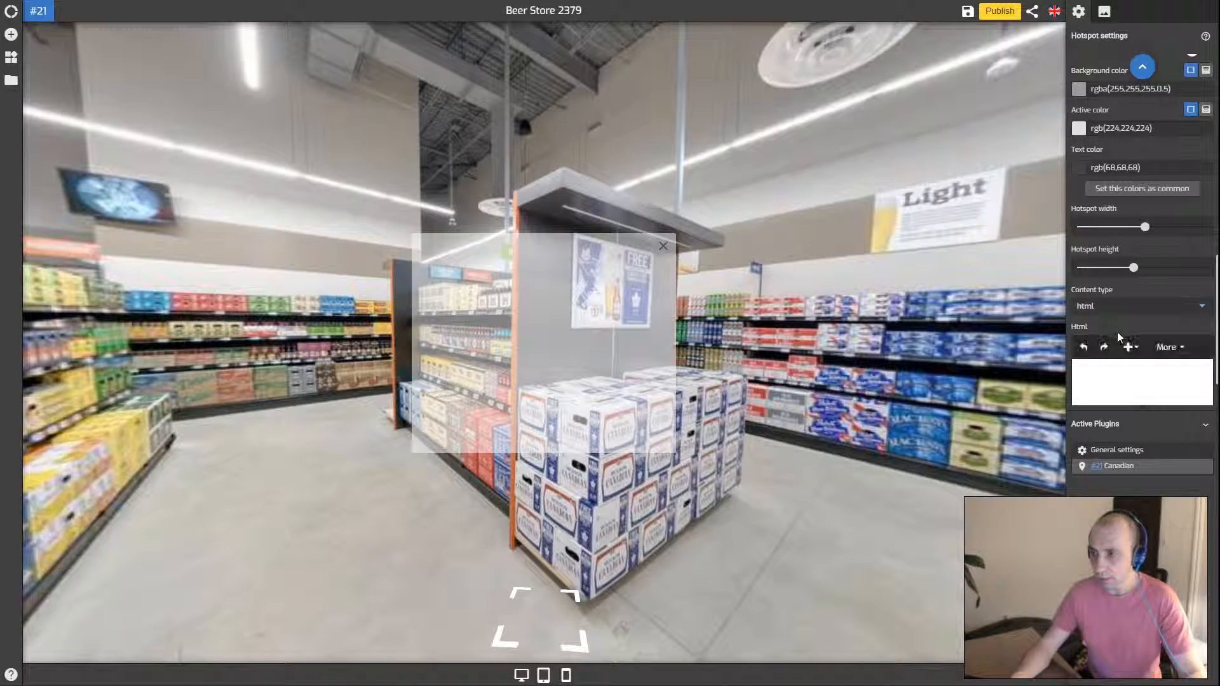
pyautogui.scroll(-1, 1144, 311)
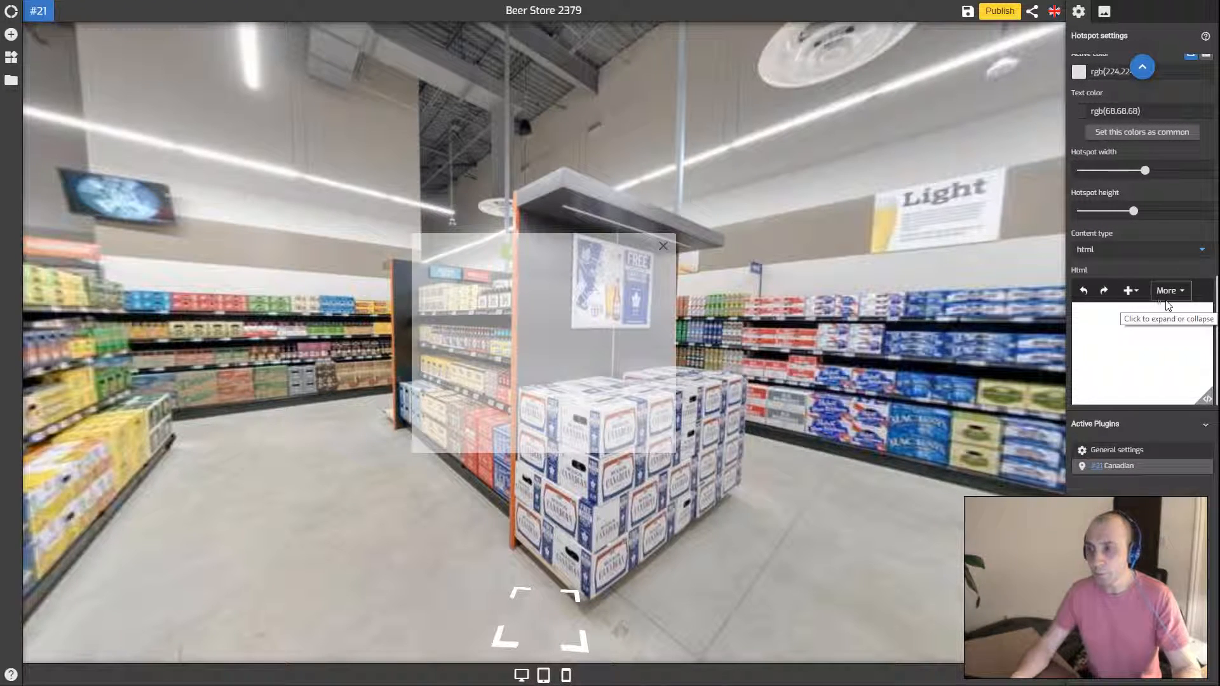
pyautogui.click(1205, 401)
pyautogui.moveTo(1182, 288); pyautogui.dragTo(1111, 290)
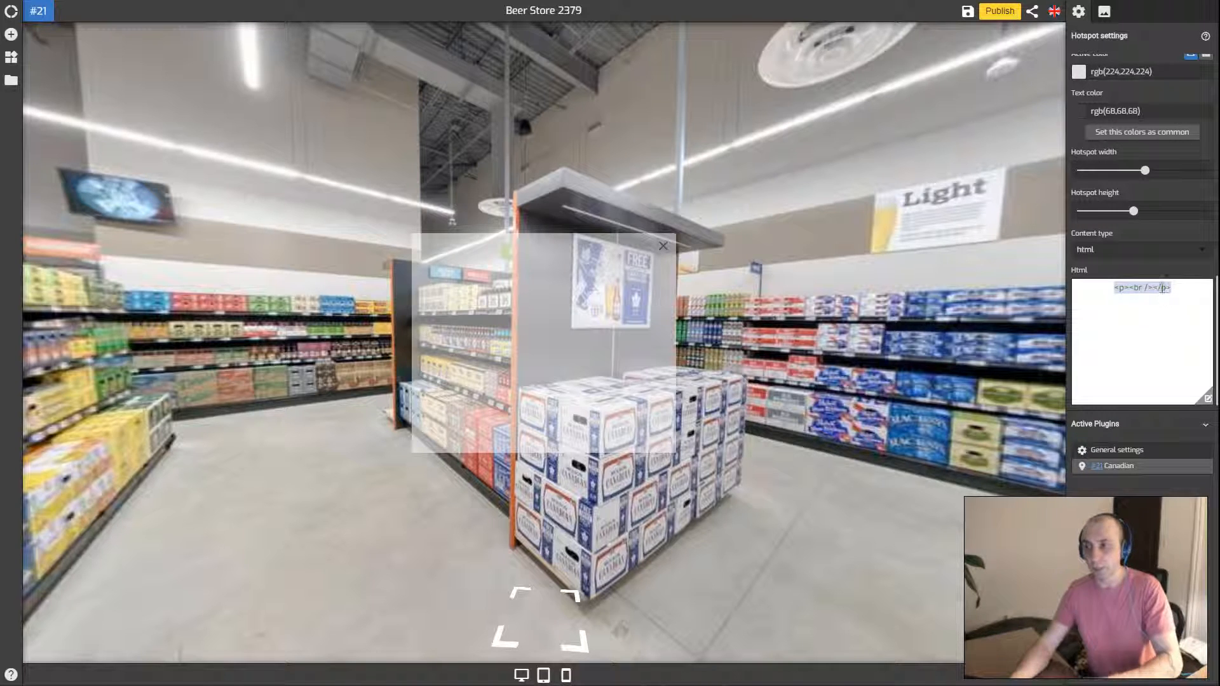
pyautogui.press('BackSpace')
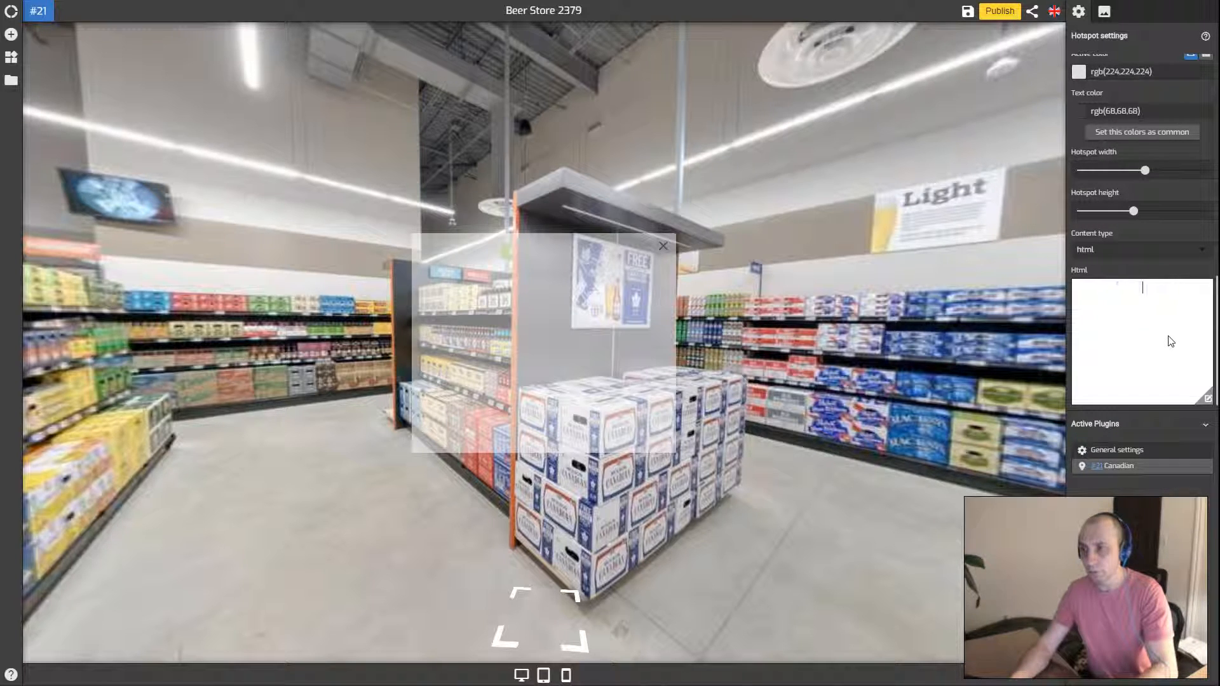
# Return to visual editing, expand the toolbar with More, and toggle fullscreen editing on and off
pyautogui.click(1205, 401)
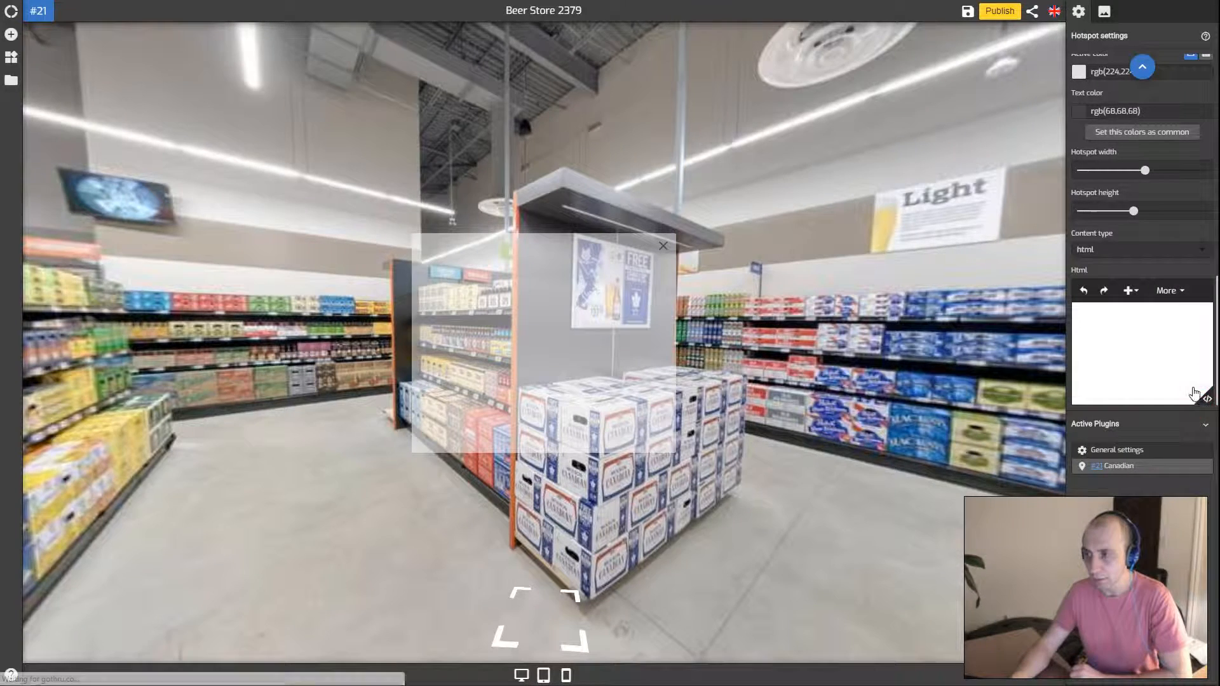
pyautogui.click(1169, 290)
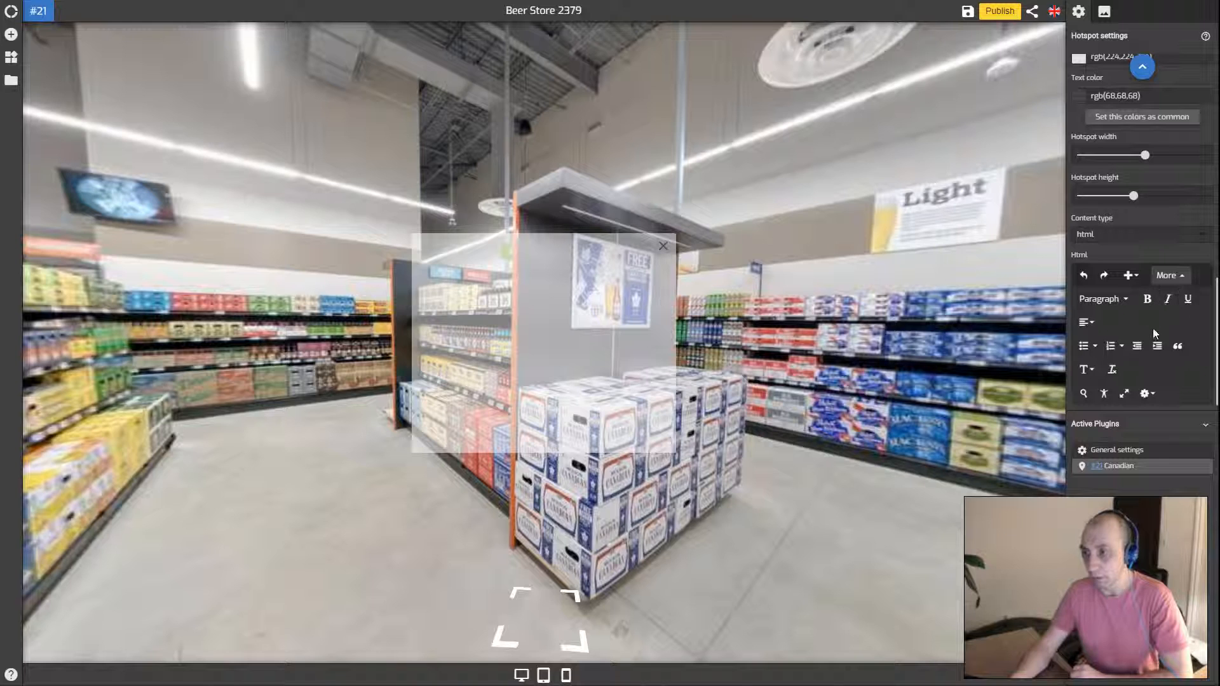
pyautogui.click(1125, 393)
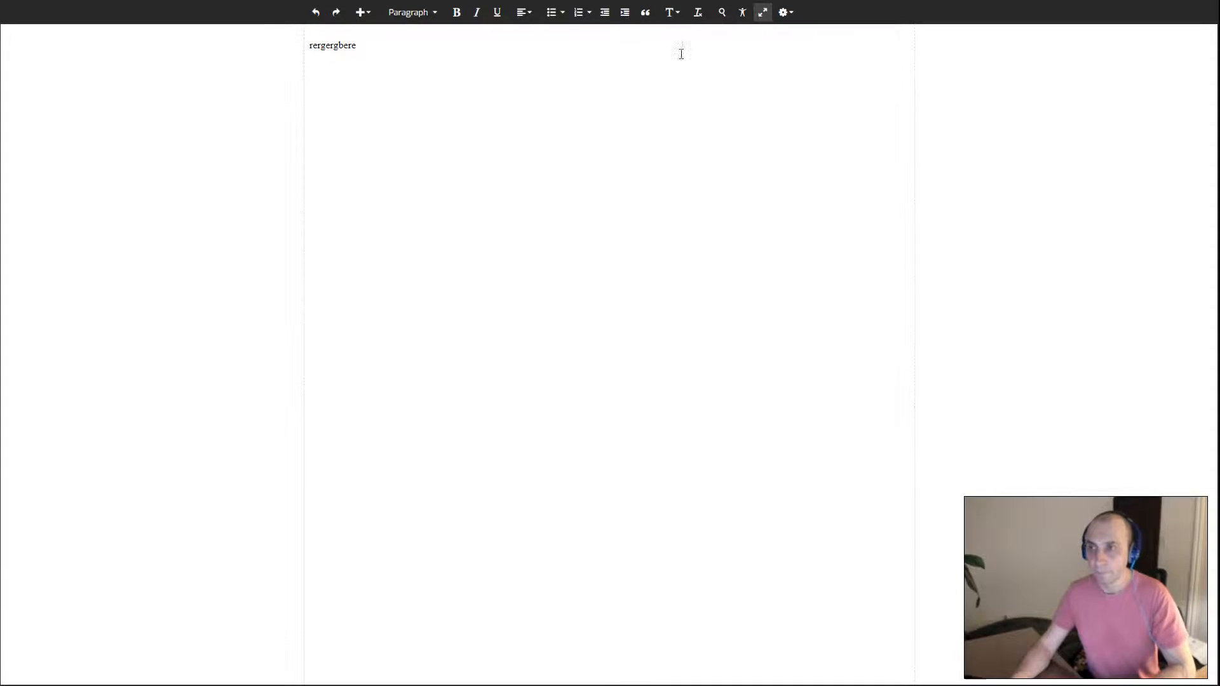
pyautogui.click(762, 12)
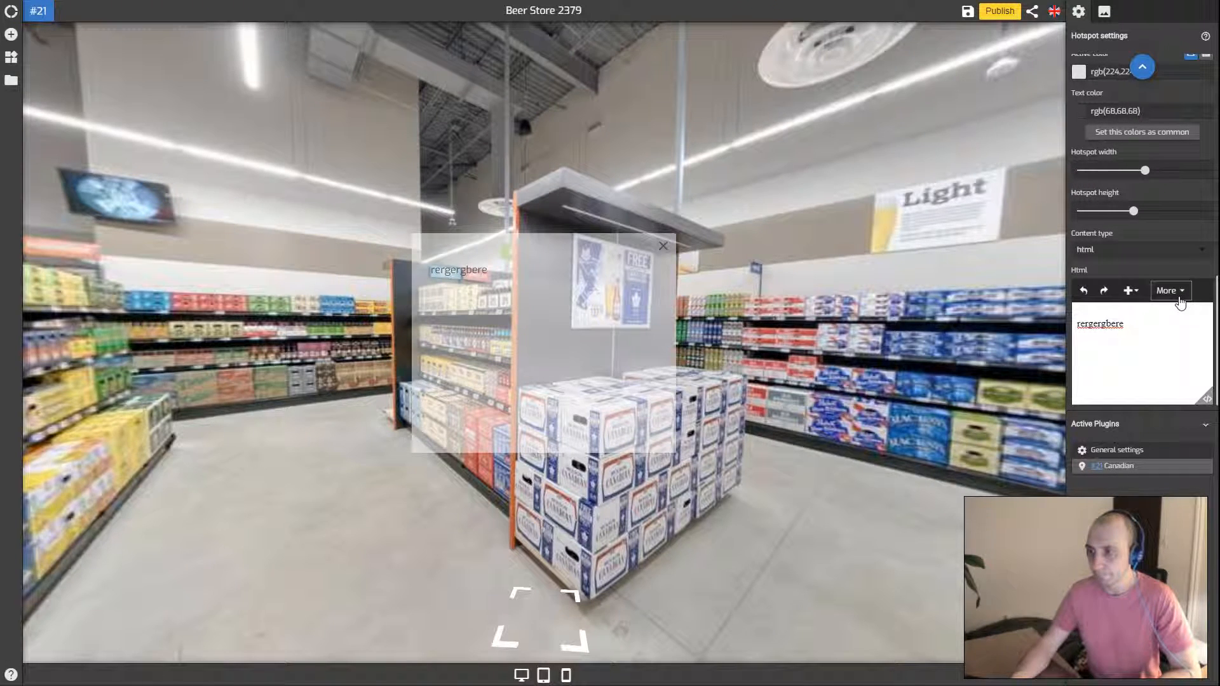
# Set the popup content type to image-left
pyautogui.click(1122, 261)
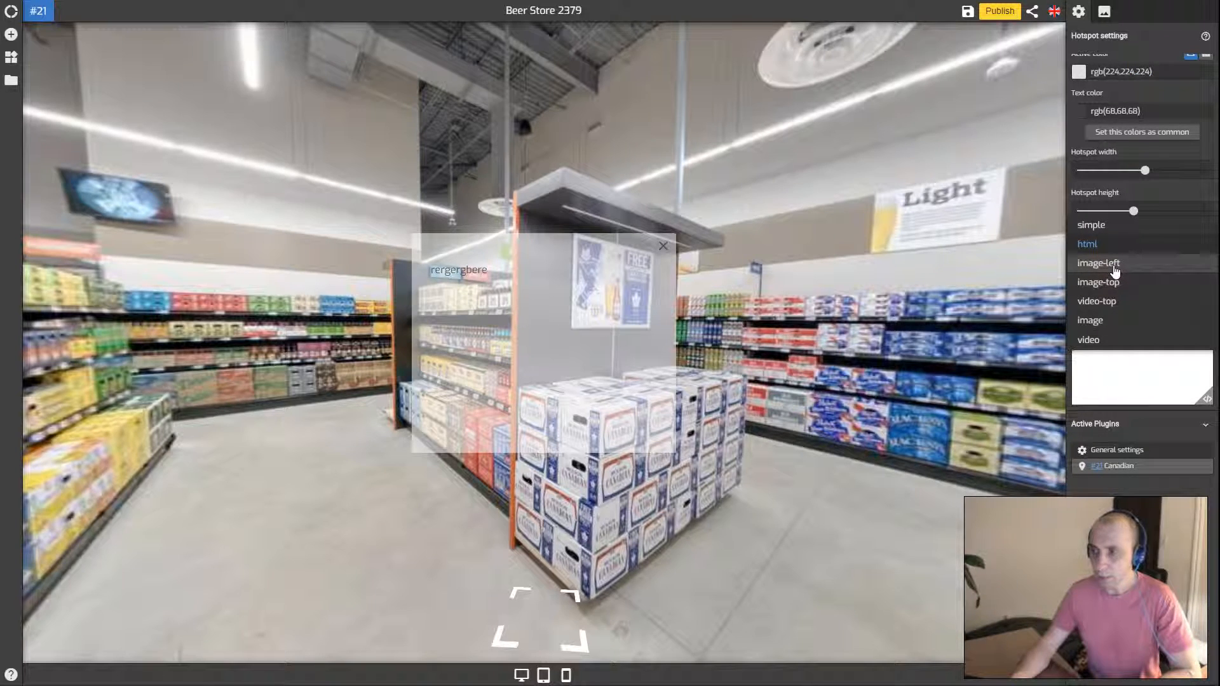
pyautogui.click(1114, 267)
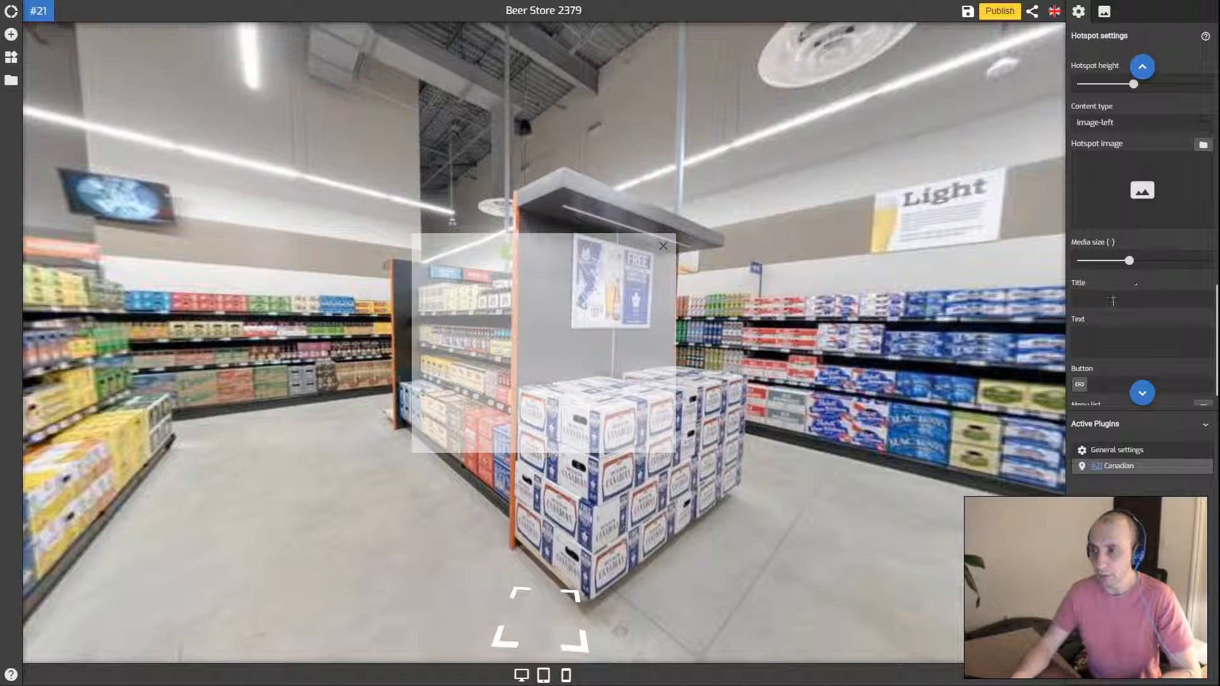
pyautogui.scroll(-1, 1111, 301)
pyautogui.click(1104, 266)
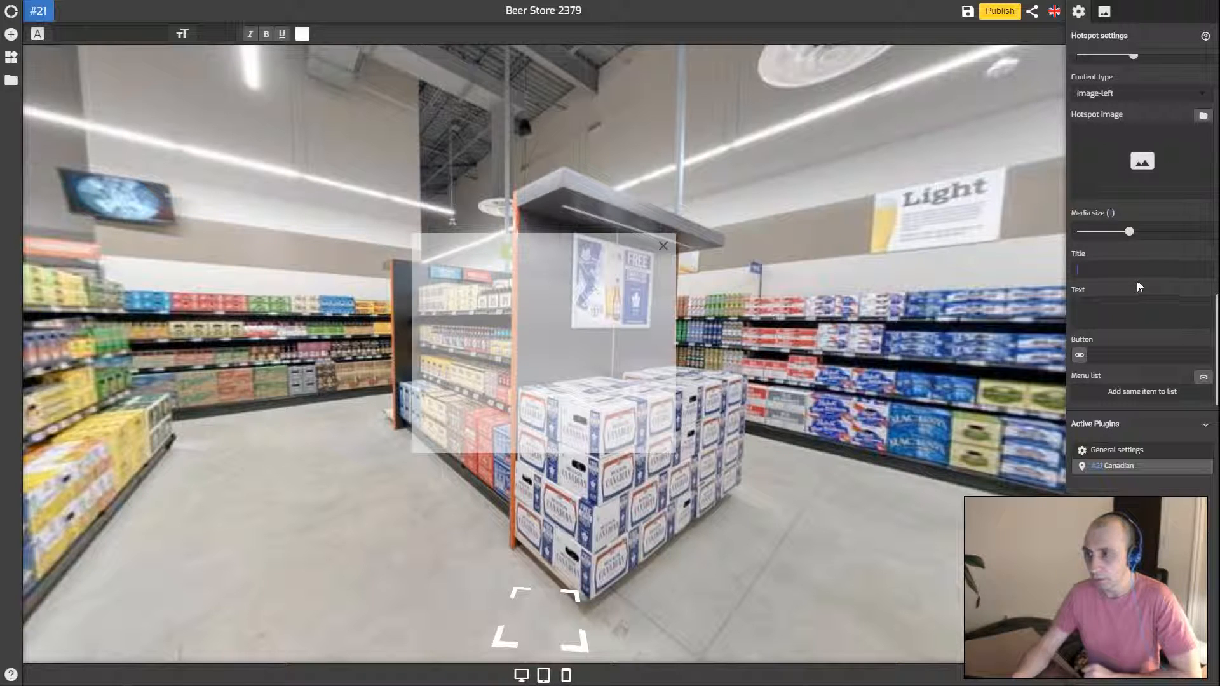
pyautogui.scroll(2, 1137, 276)
# Choose canadian.jpg as the hotspot image and adjust the Media size slider
pyautogui.click(1148, 224)
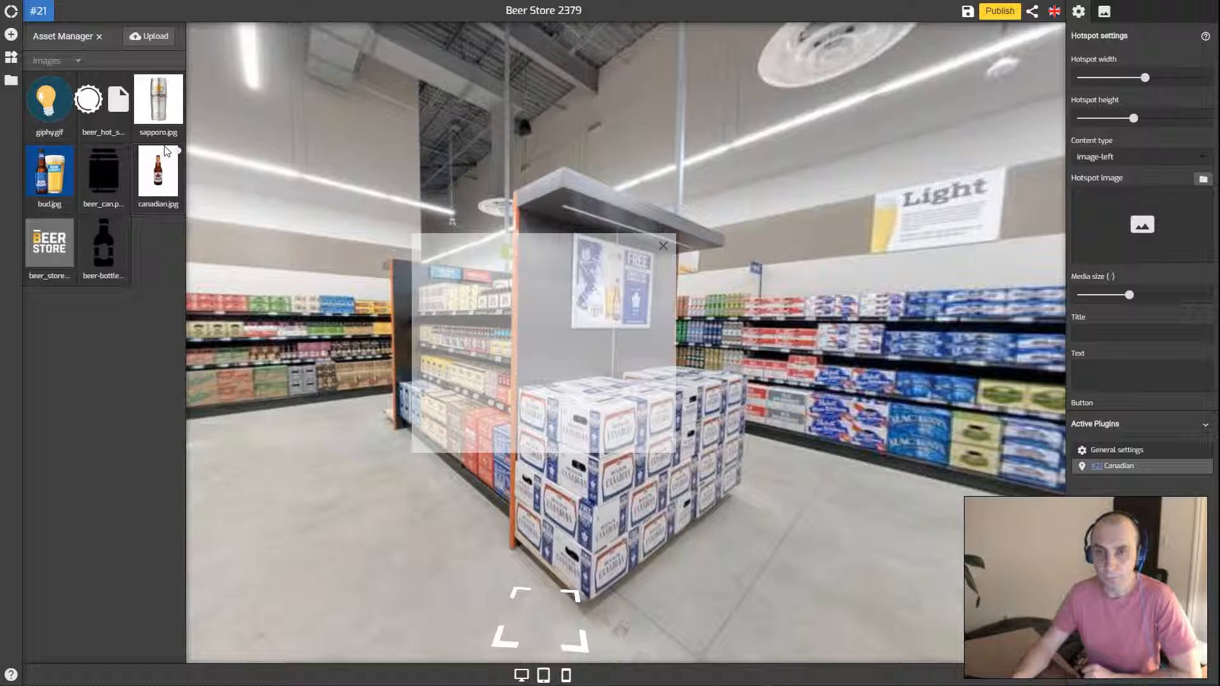
pyautogui.click(162, 175)
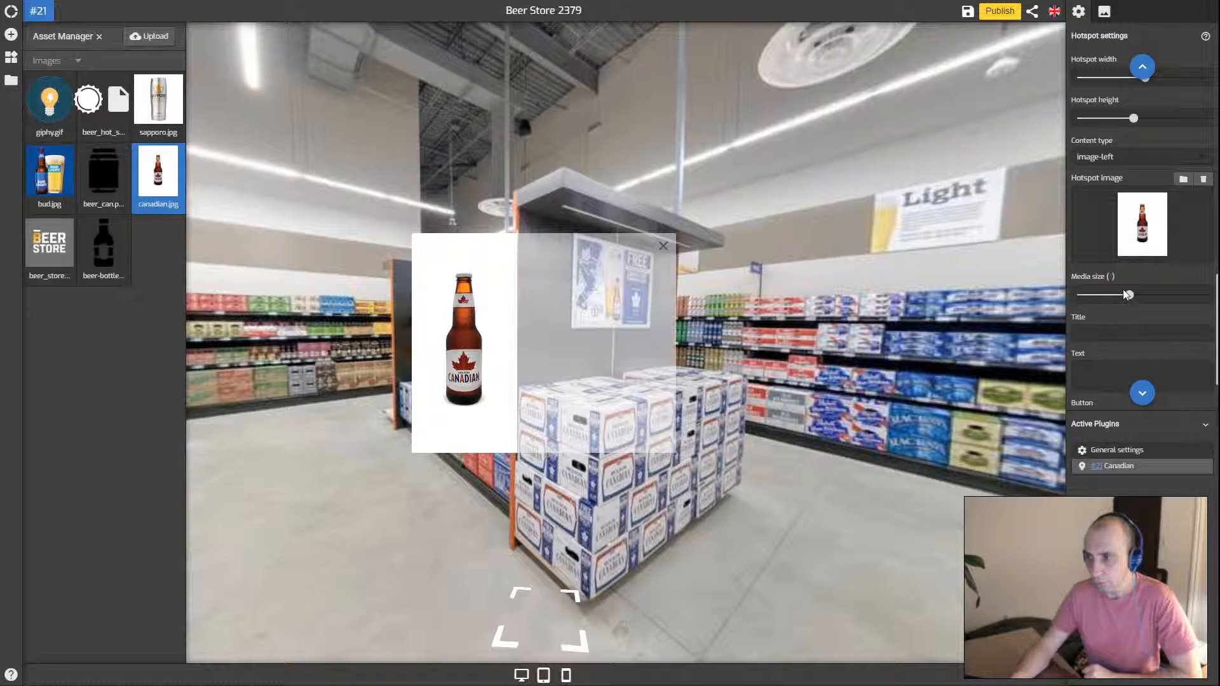
pyautogui.moveTo(1127, 293)
pyautogui.mouseDown()
pyautogui.moveTo(1158, 297)
pyautogui.moveTo(1125, 294)
pyautogui.mouseUp()
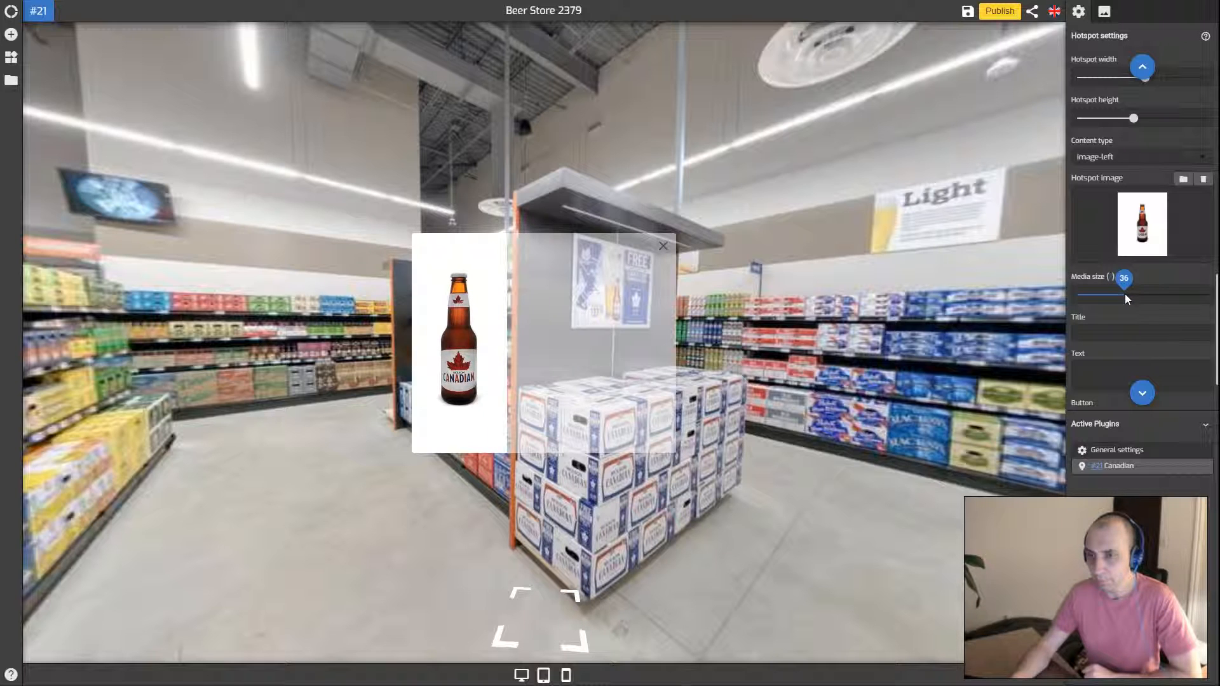
pyautogui.scroll(-1, 1125, 303)
# Enter title 'Canadian' and text 'The best beer!', and raise background opacity from 0.5 to 0.73
pyautogui.click(1111, 278)
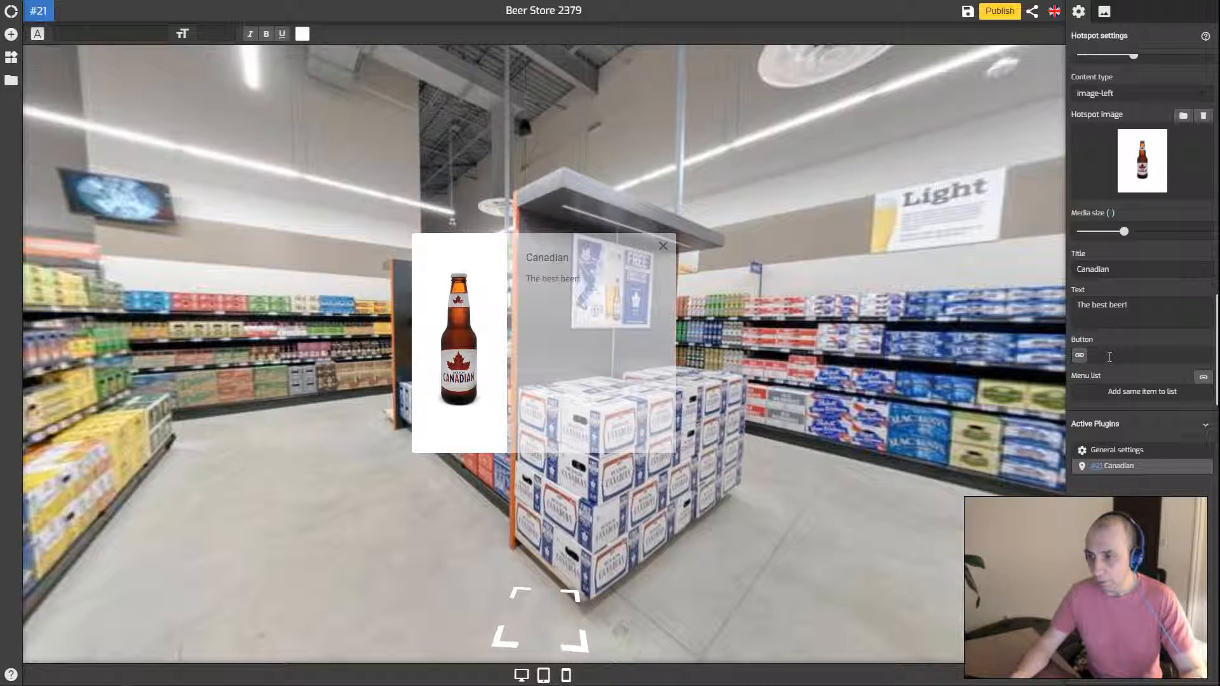
pyautogui.scroll(3, 1140, 319)
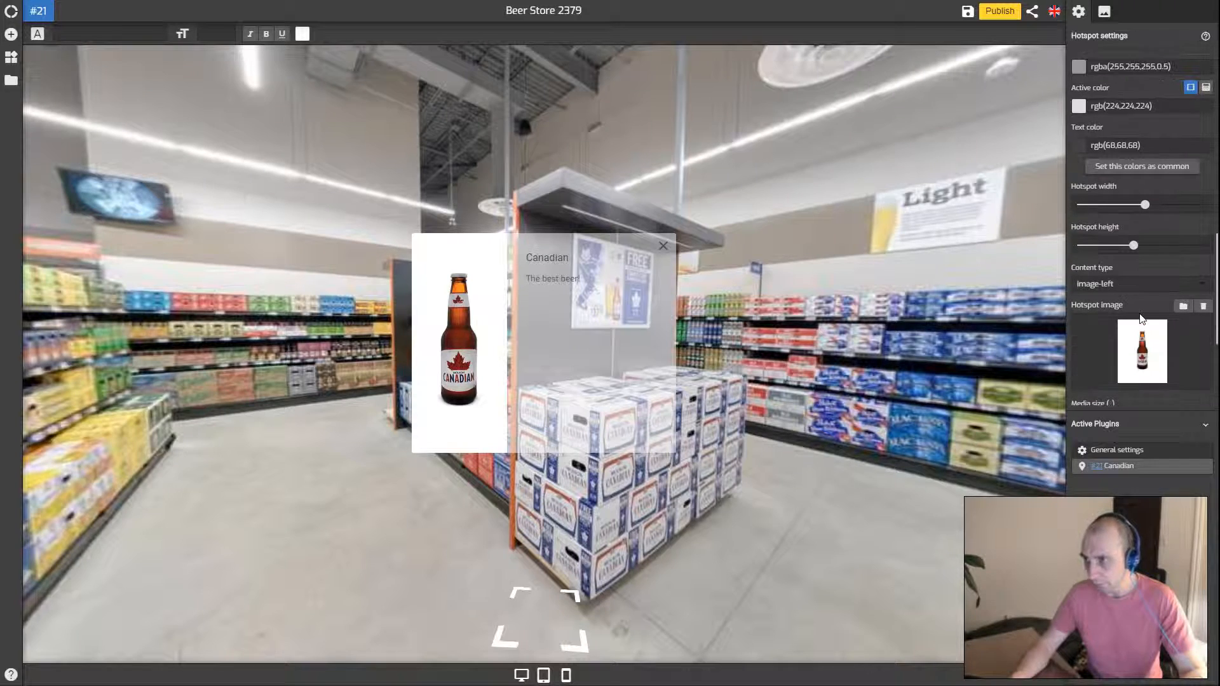
pyautogui.scroll(1, 1126, 216)
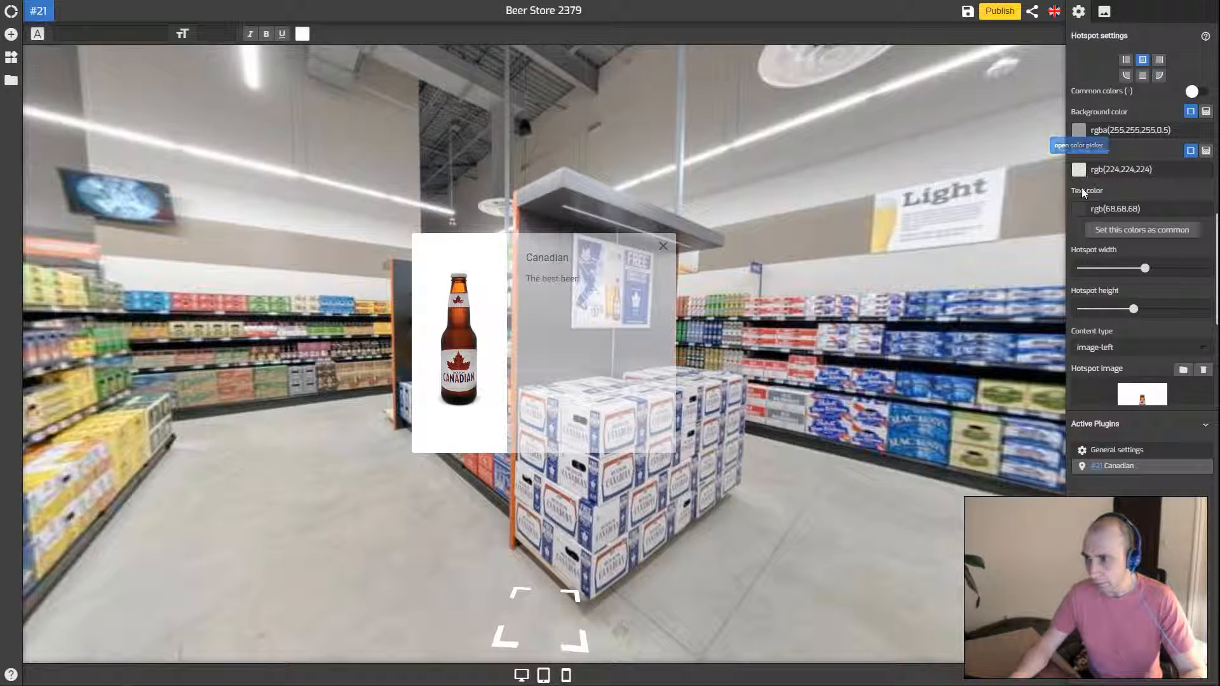
pyautogui.click(1089, 134)
pyautogui.moveTo(1162, 262); pyautogui.dragTo(1180, 262)
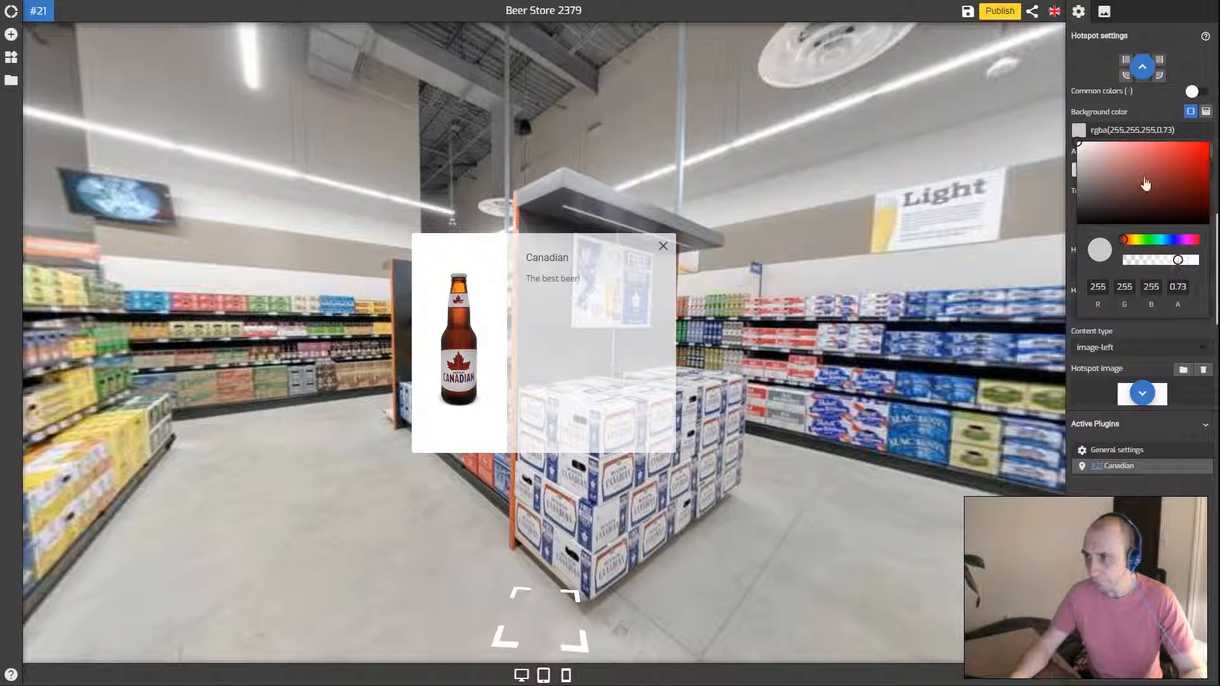
pyautogui.click(1145, 114)
pyautogui.scroll(-4, 1134, 182)
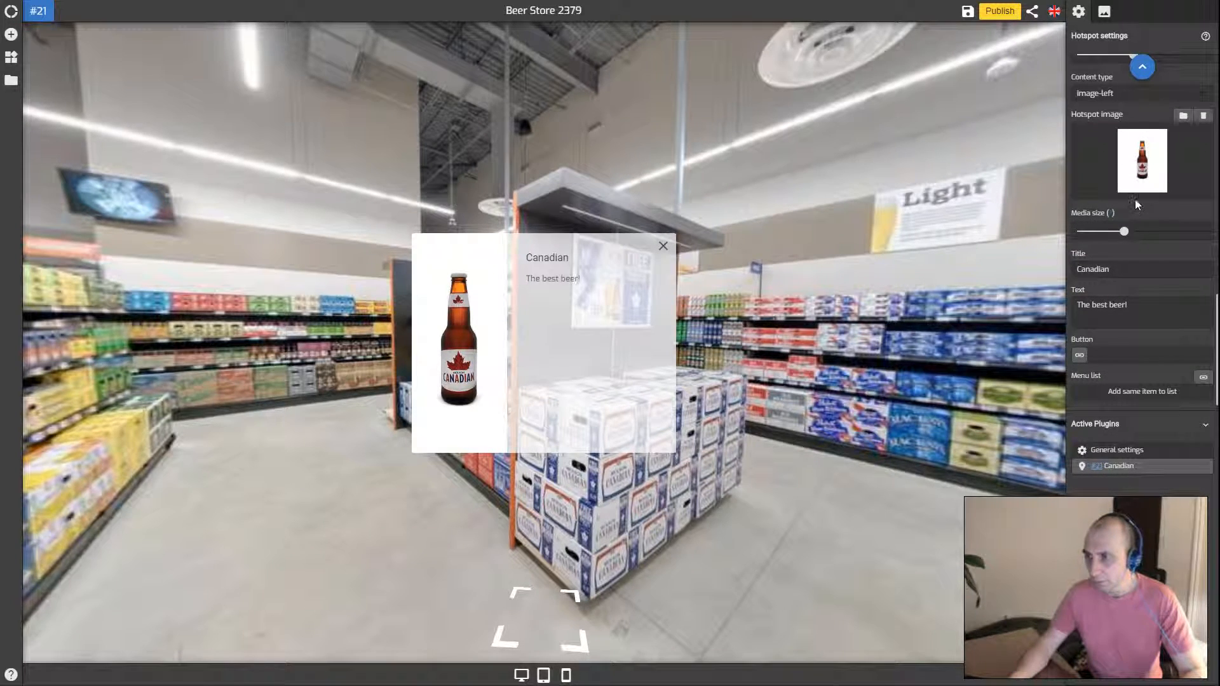
pyautogui.click(1111, 350)
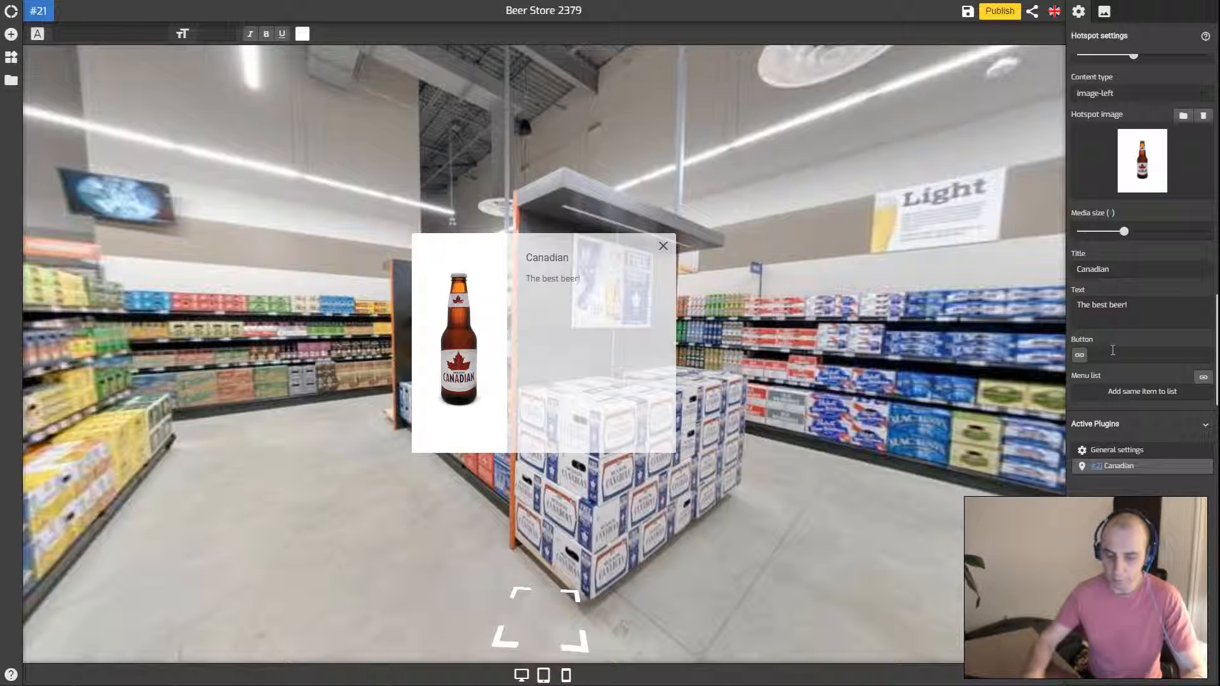
pyautogui.write('Buy')
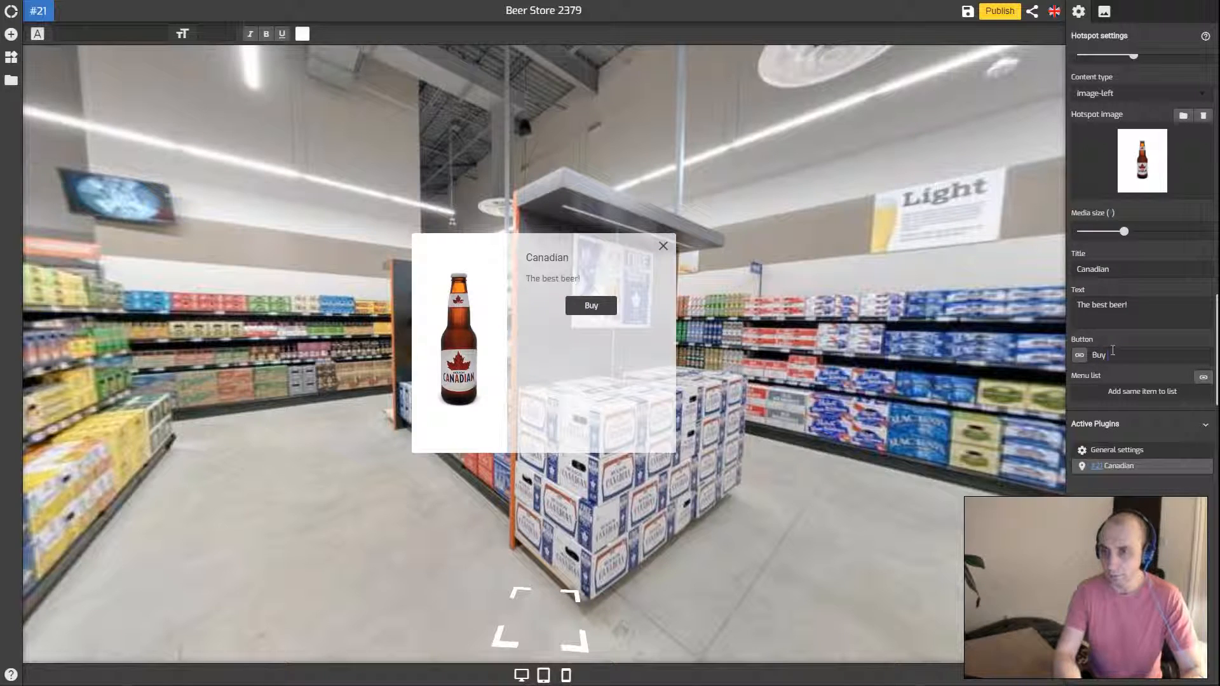
pyautogui.write(' Now')
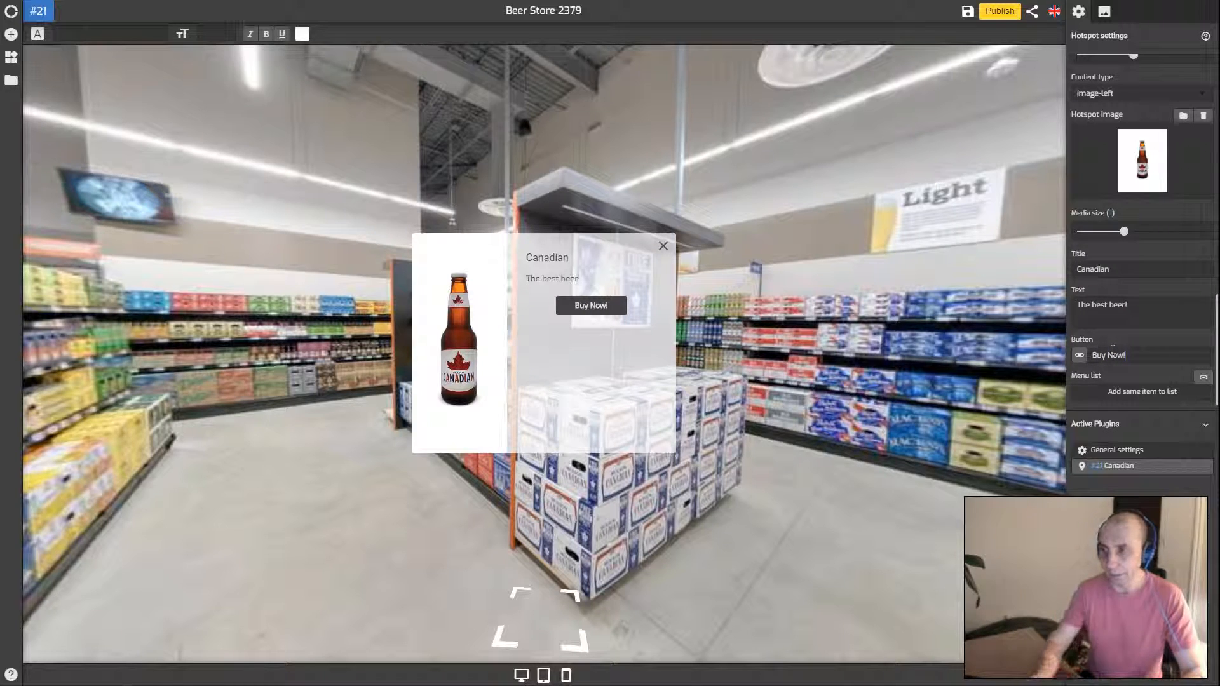
pyautogui.write('!')
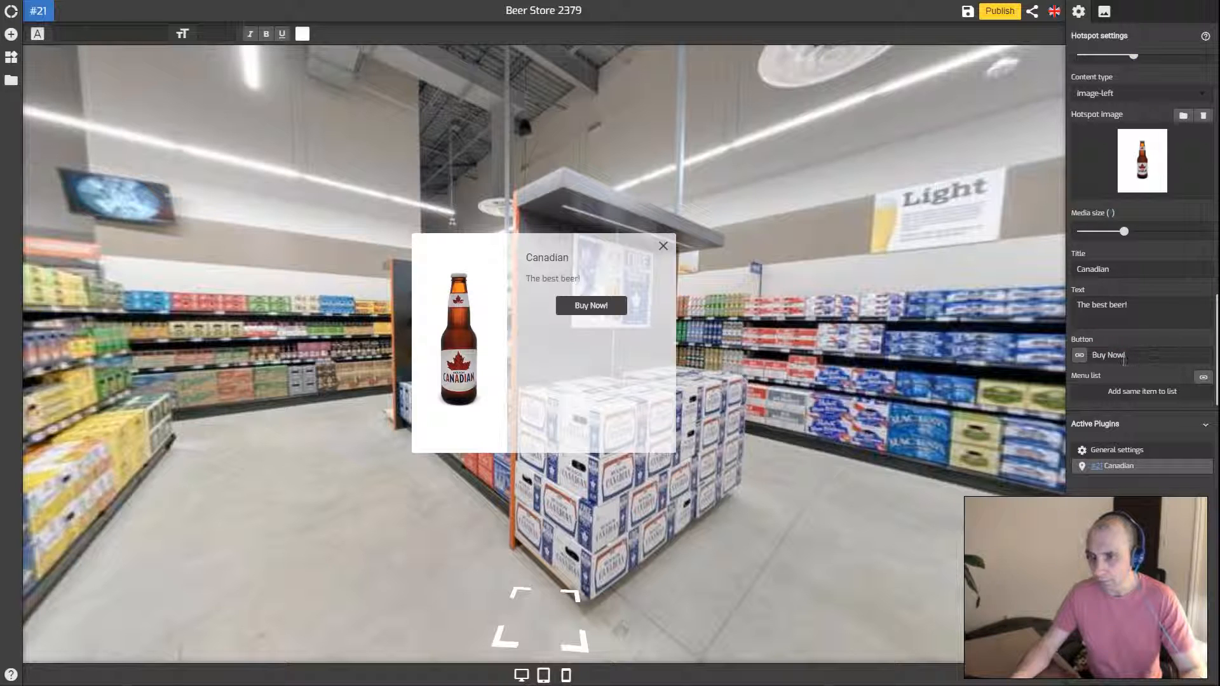
pyautogui.click(1080, 356)
pyautogui.click(1102, 389)
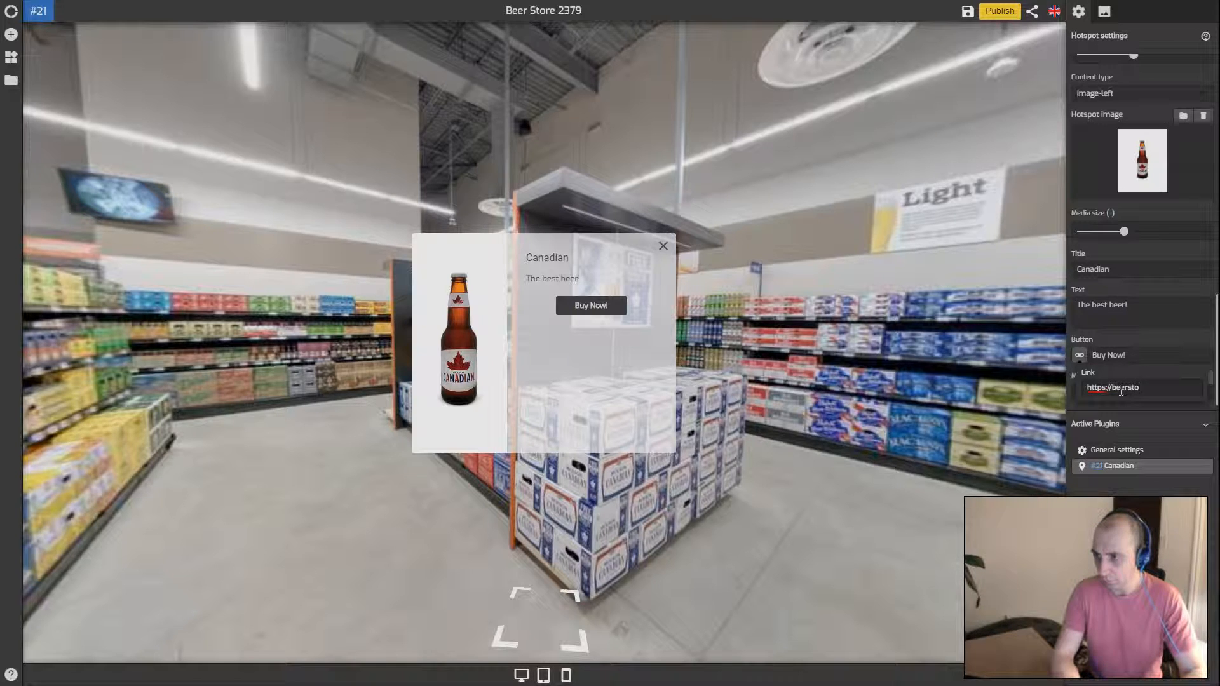
pyautogui.click(1141, 356)
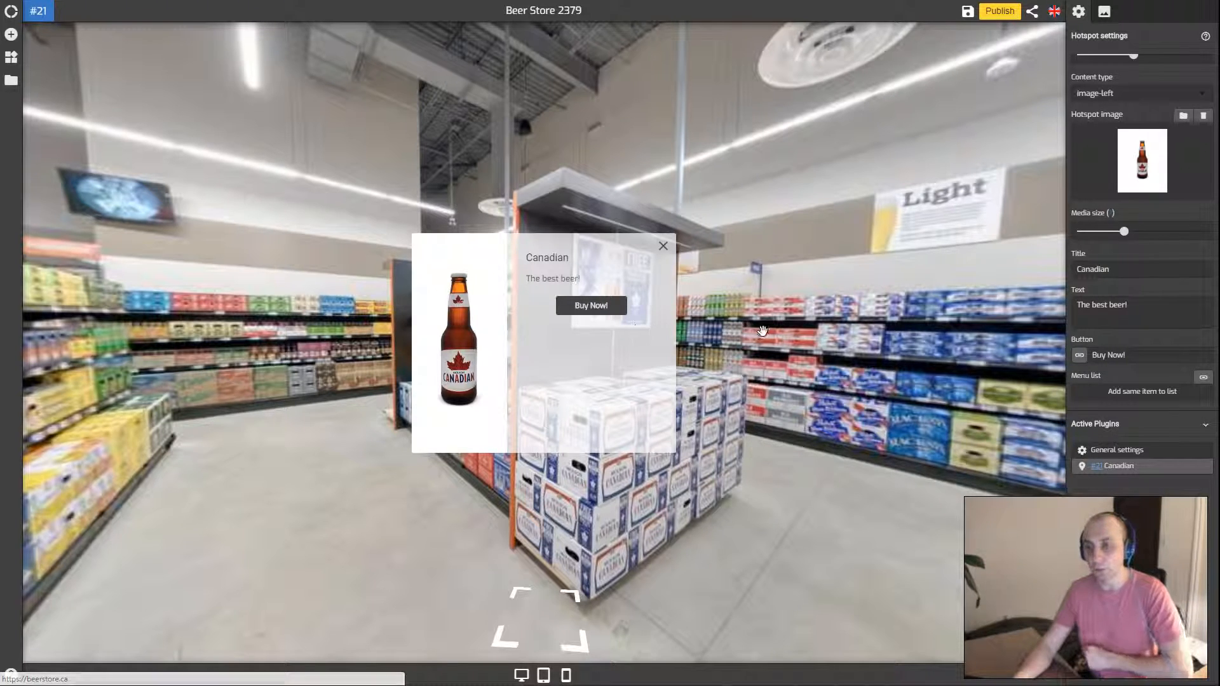
pyautogui.click(662, 246)
pyautogui.click(546, 353)
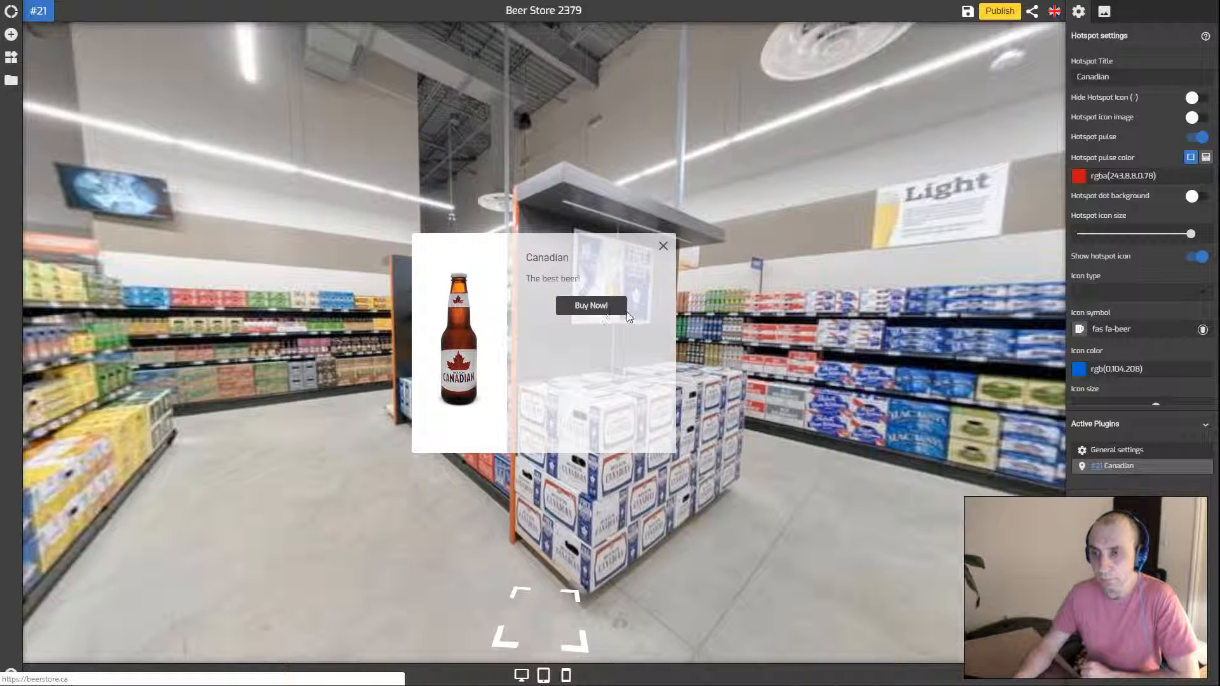
pyautogui.click(880, 330)
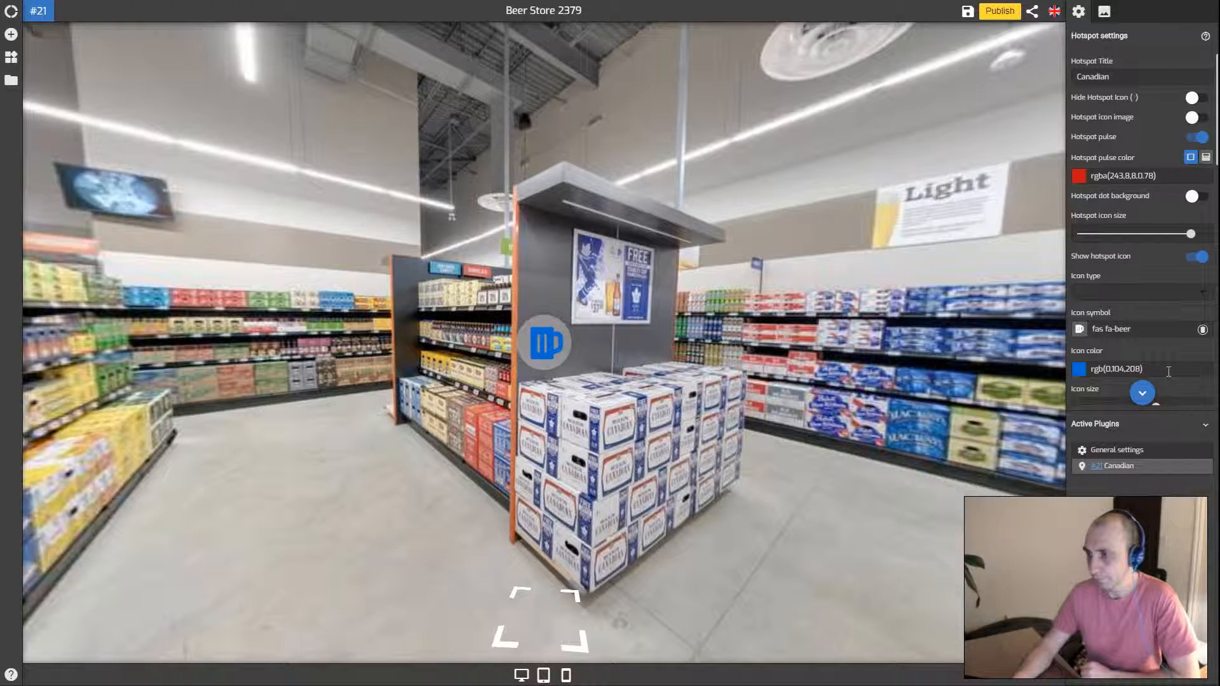
pyautogui.scroll(-8, 1172, 356)
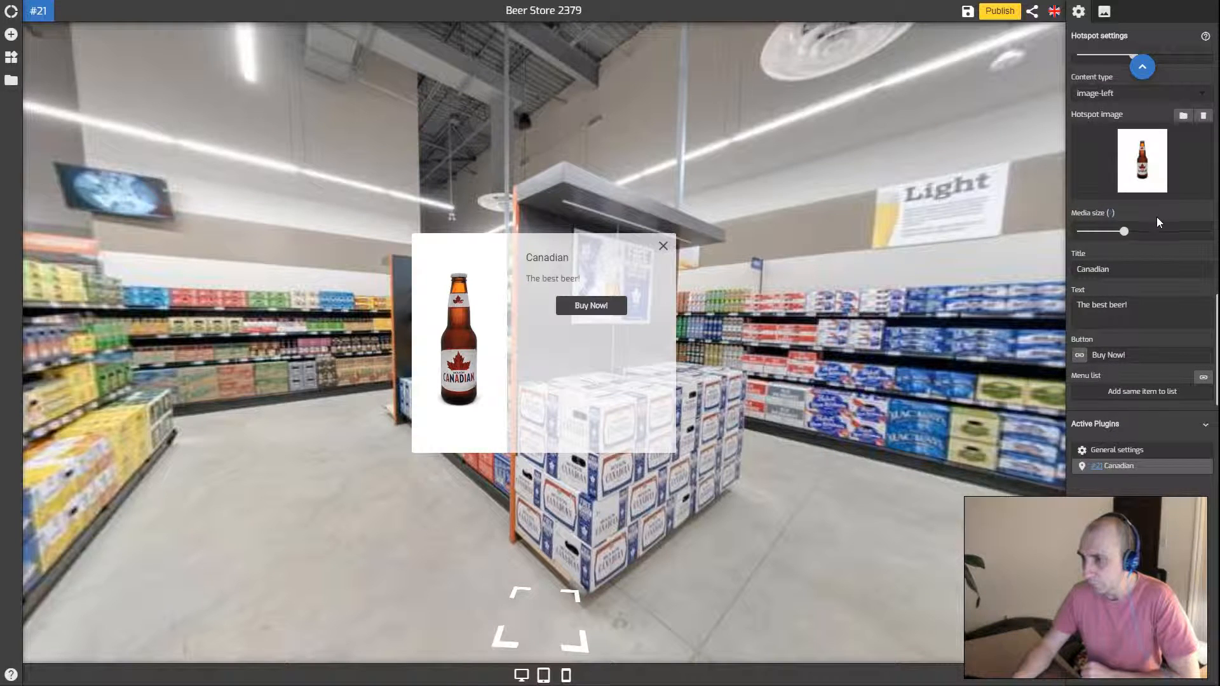
pyautogui.scroll(2, 1156, 219)
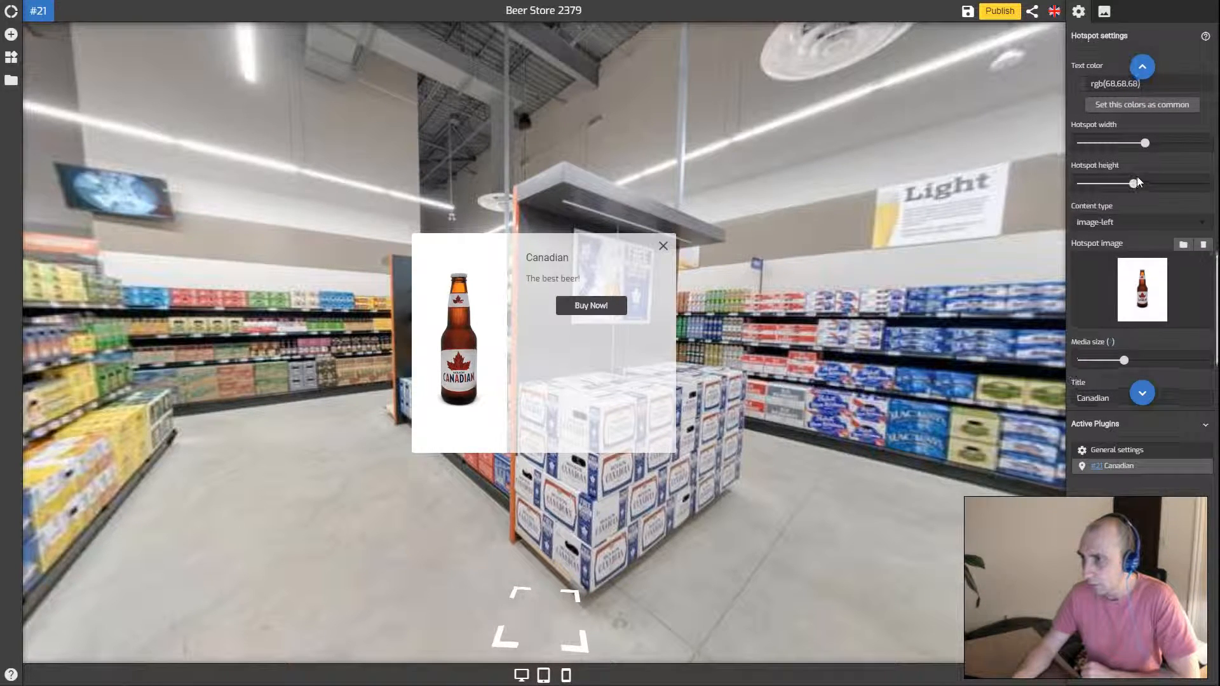
pyautogui.scroll(1, 1143, 222)
pyautogui.scroll(3, 1139, 199)
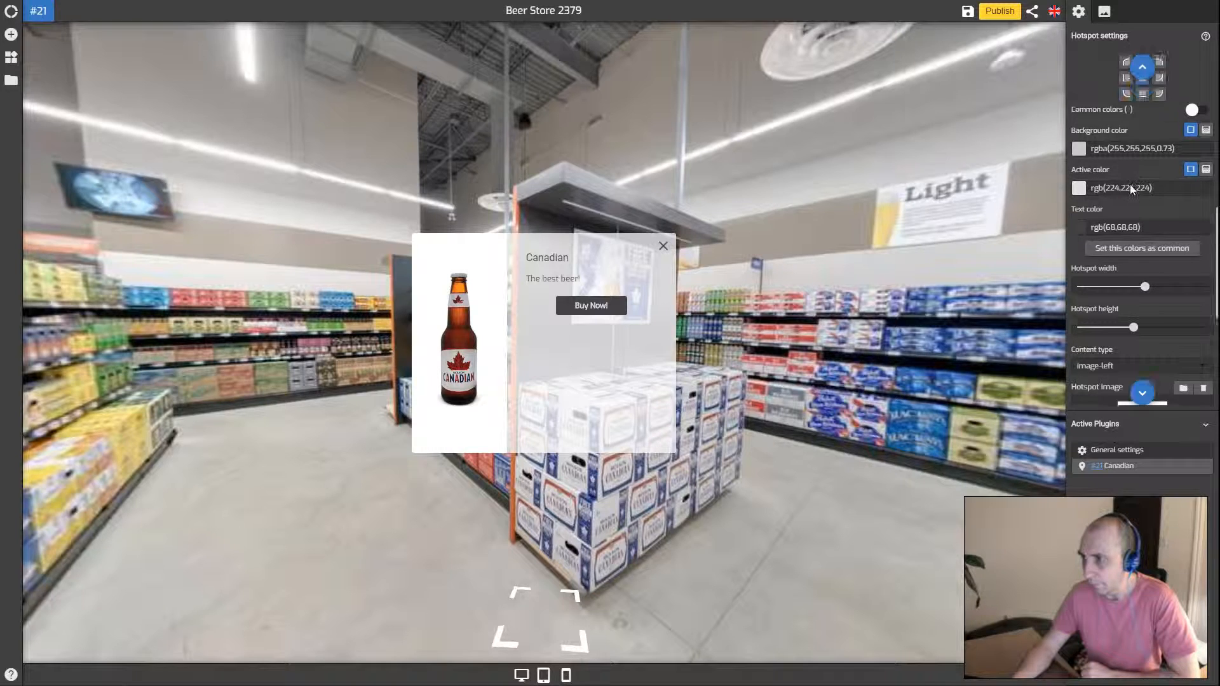
pyautogui.scroll(-4, 1131, 195)
# Switch the popup to image-top using the enlarged Beer Store logo
pyautogui.click(1129, 222)
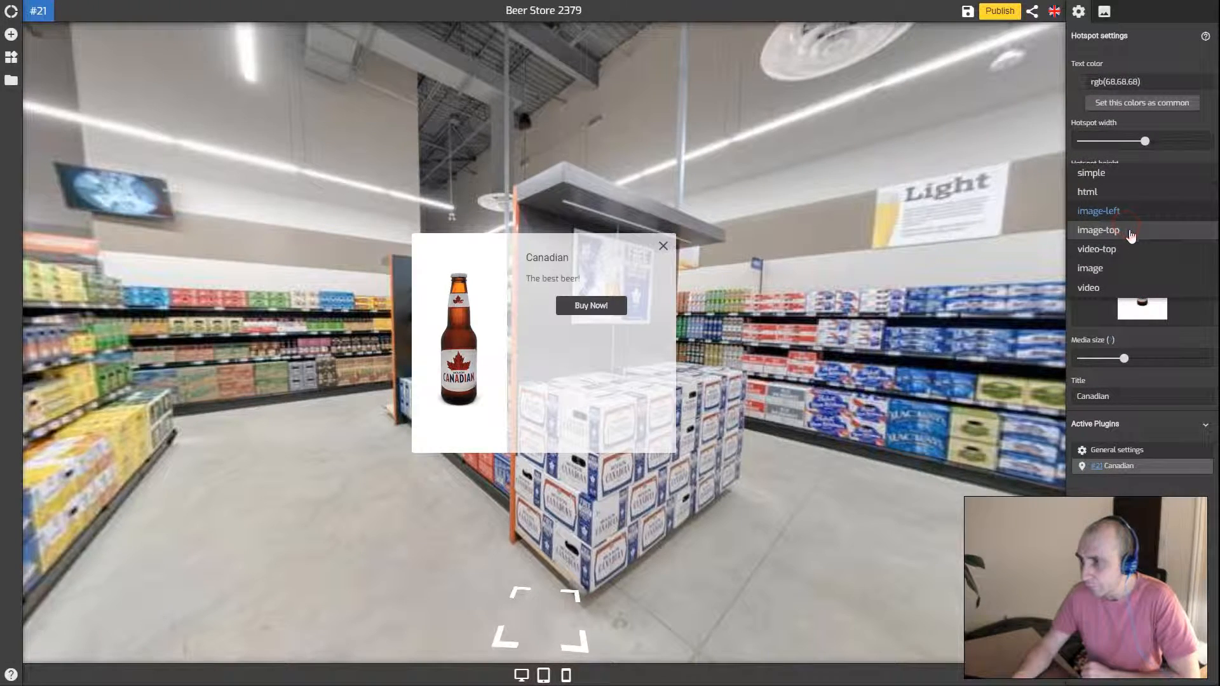
pyautogui.click(1122, 233)
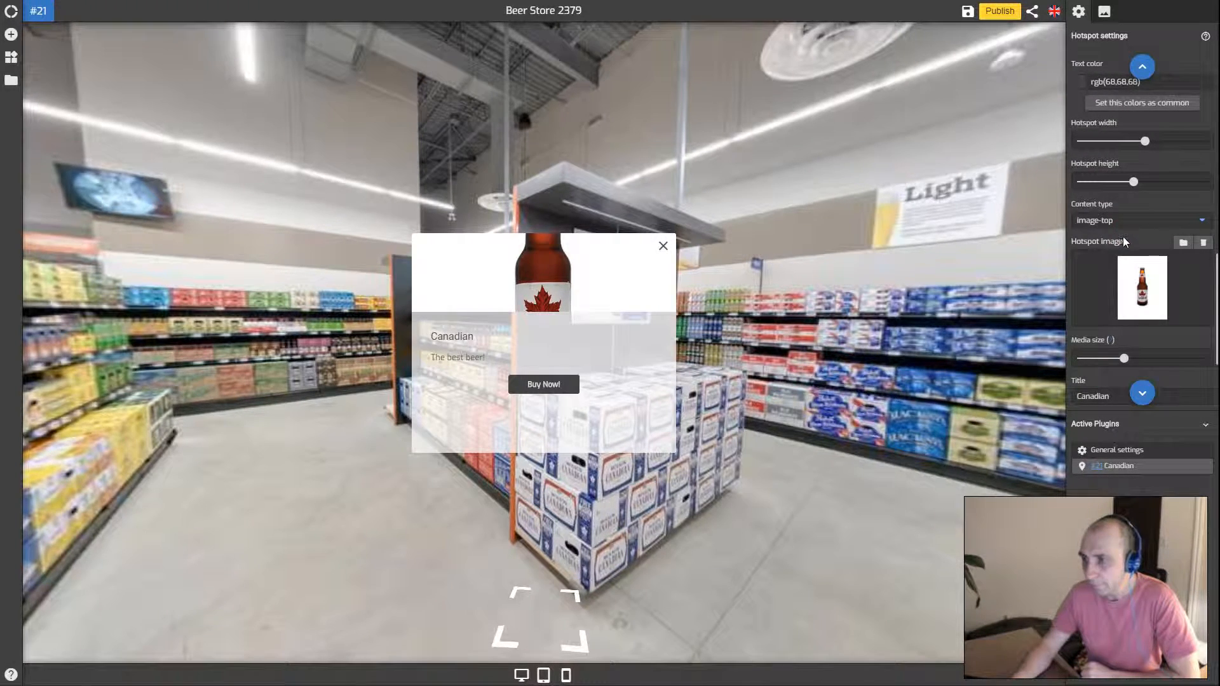
pyautogui.click(1141, 284)
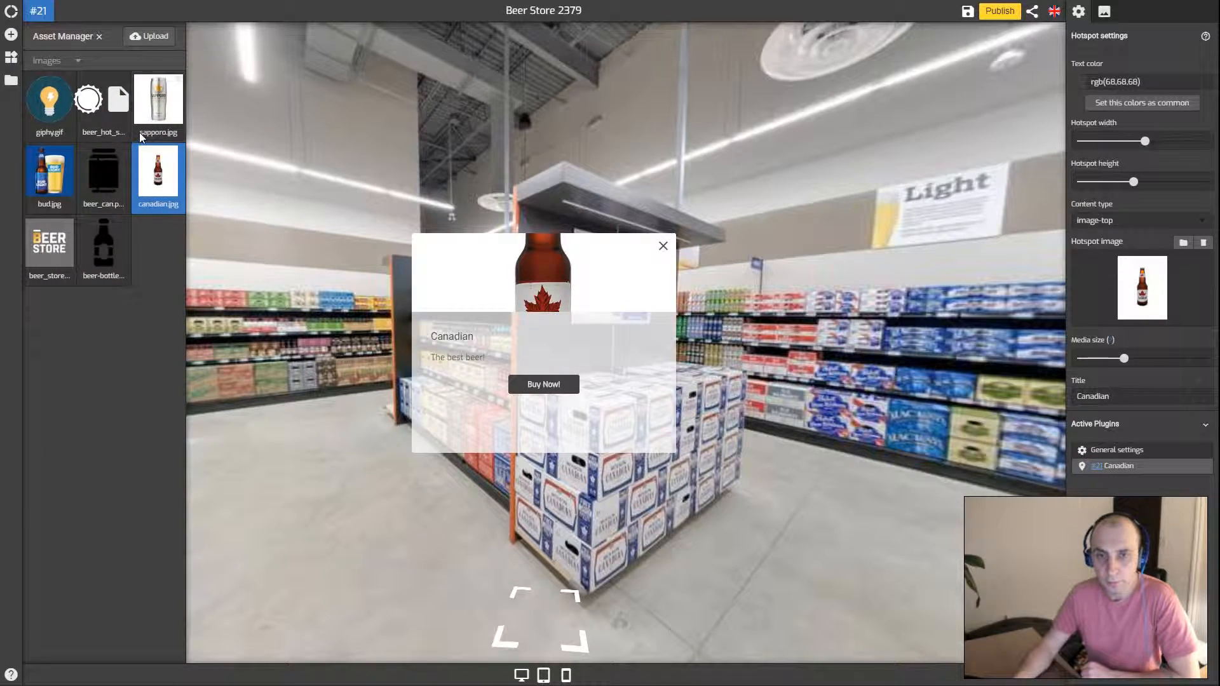
pyautogui.click(51, 233)
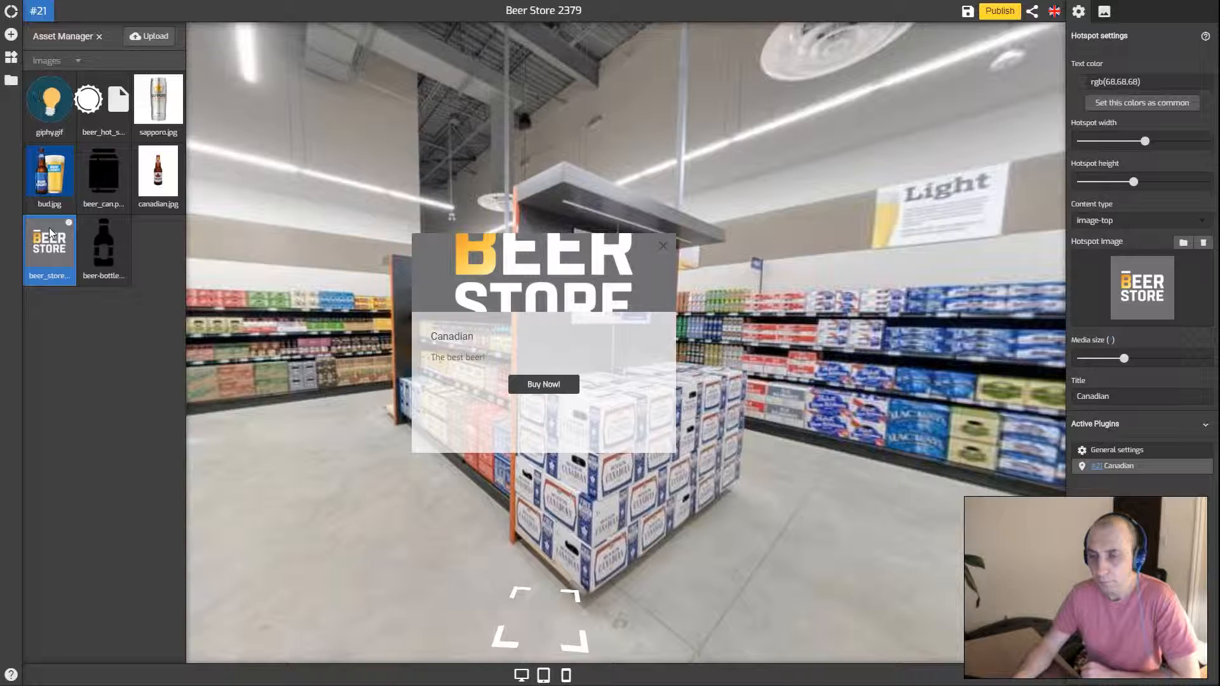
pyautogui.moveTo(1124, 359); pyautogui.dragTo(1152, 360)
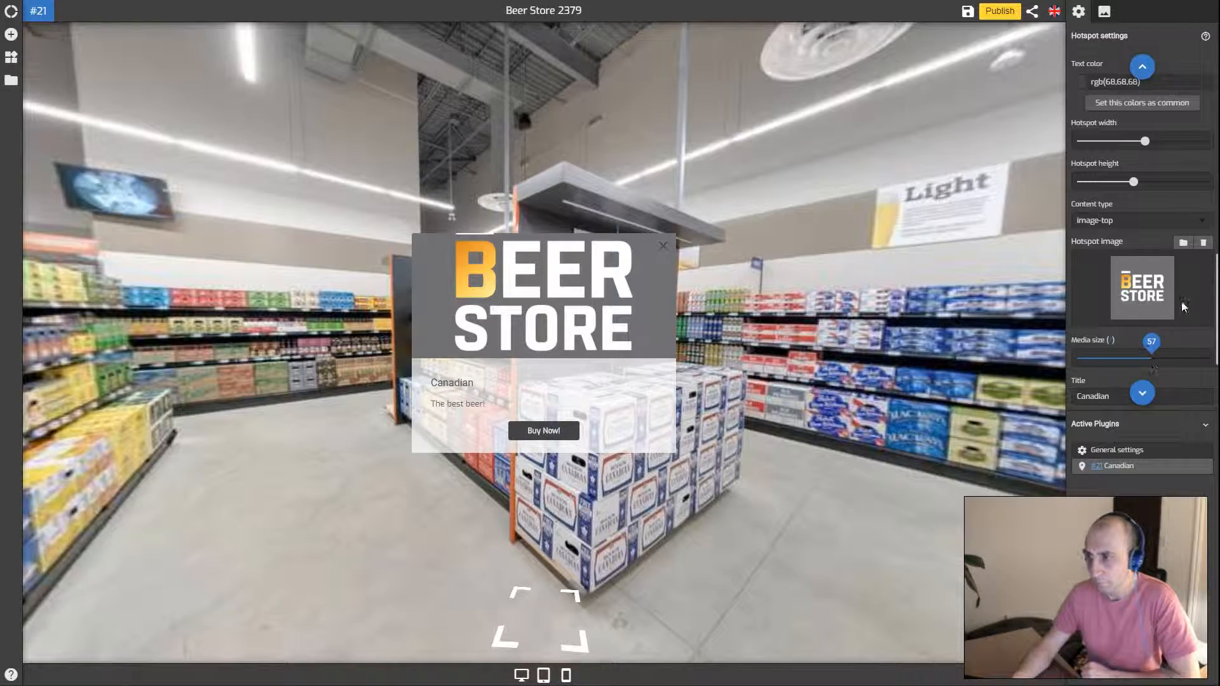
# Change the Canadian popup's content type to video-top
pyautogui.scroll(-2, 1184, 295)
pyautogui.scroll(2, 1181, 293)
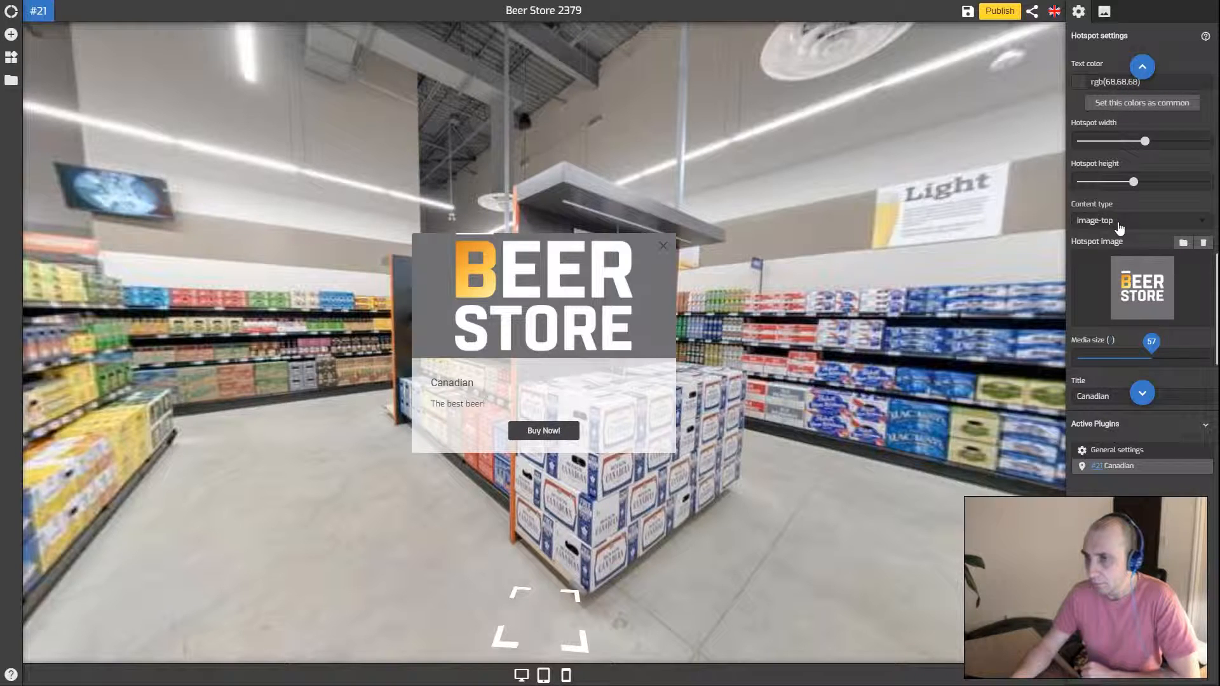
pyautogui.click(1118, 225)
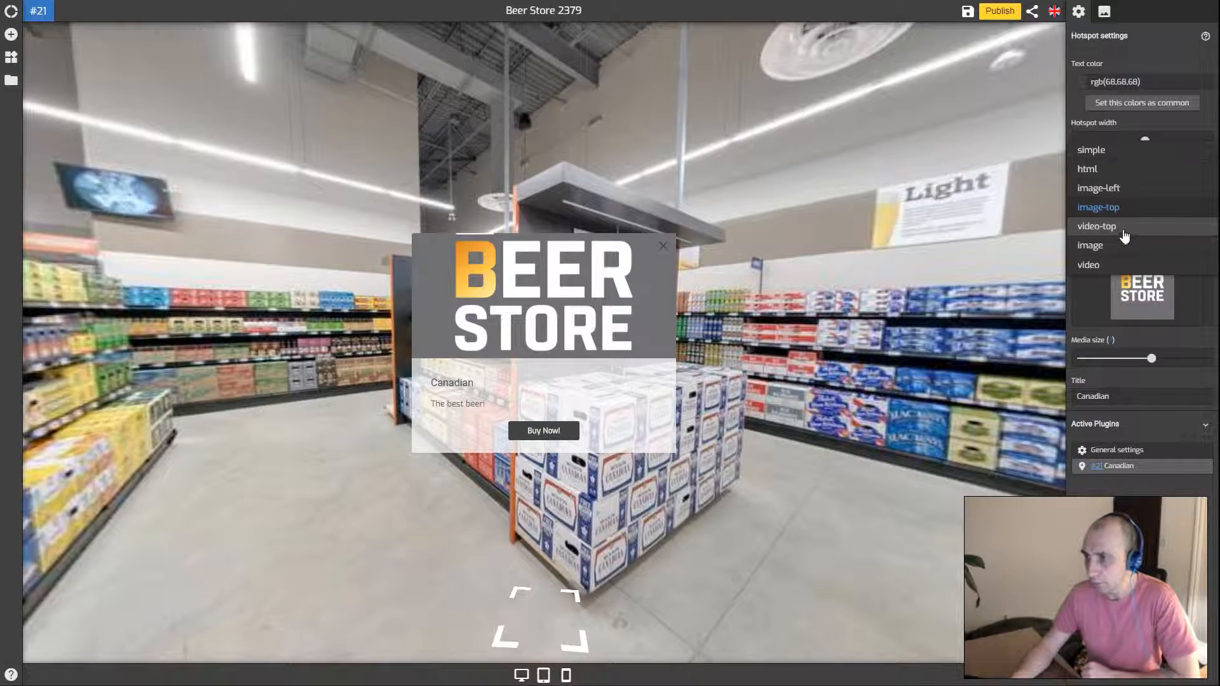
pyautogui.click(1121, 233)
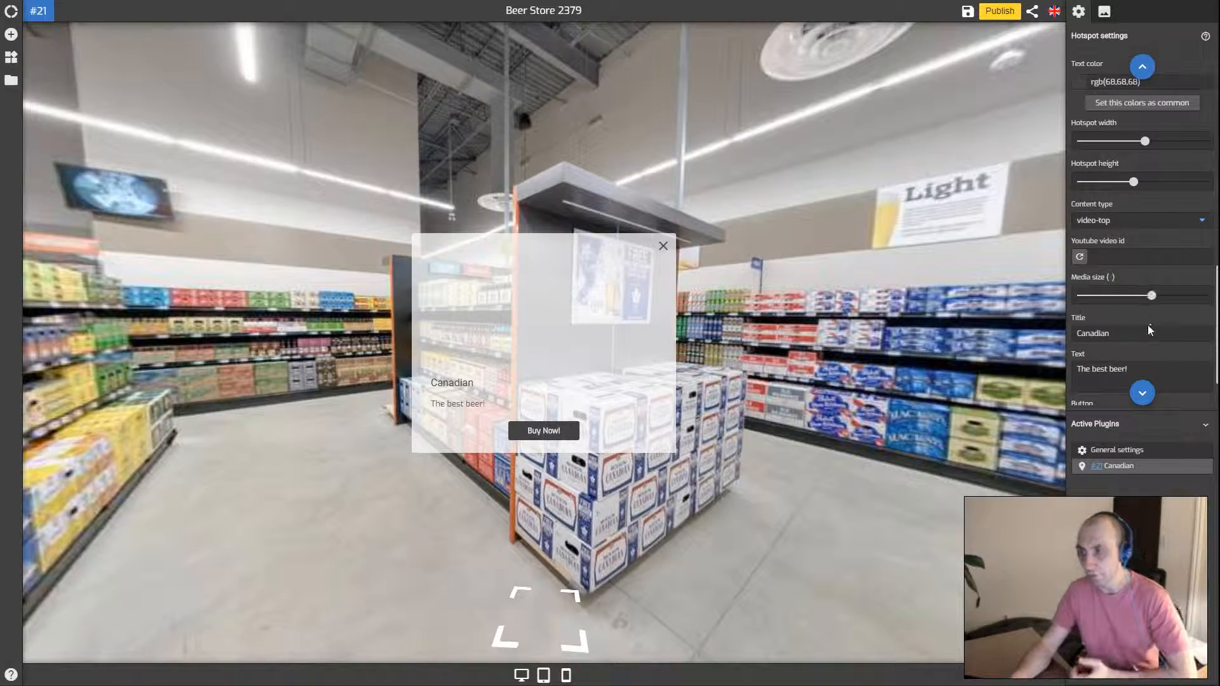
# Load the 'GoThru Oculus Go VR application' YouTube video and set media size to 97
pyautogui.scroll(-2, 1143, 311)
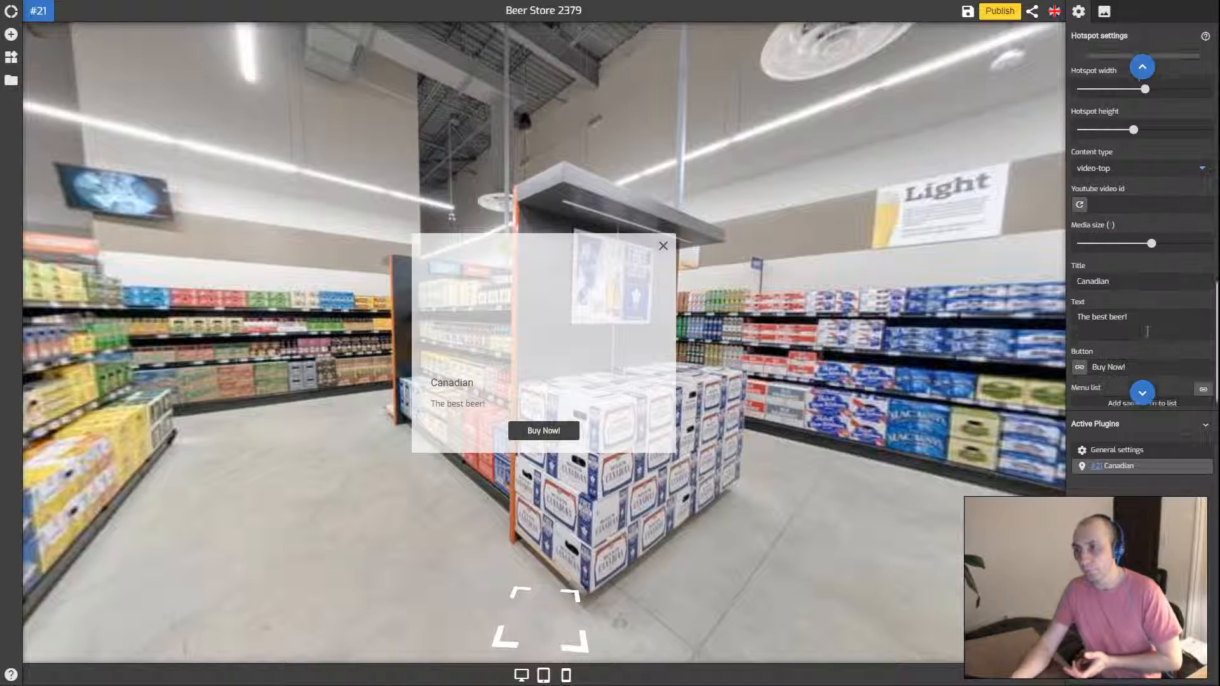
pyautogui.click(1123, 197)
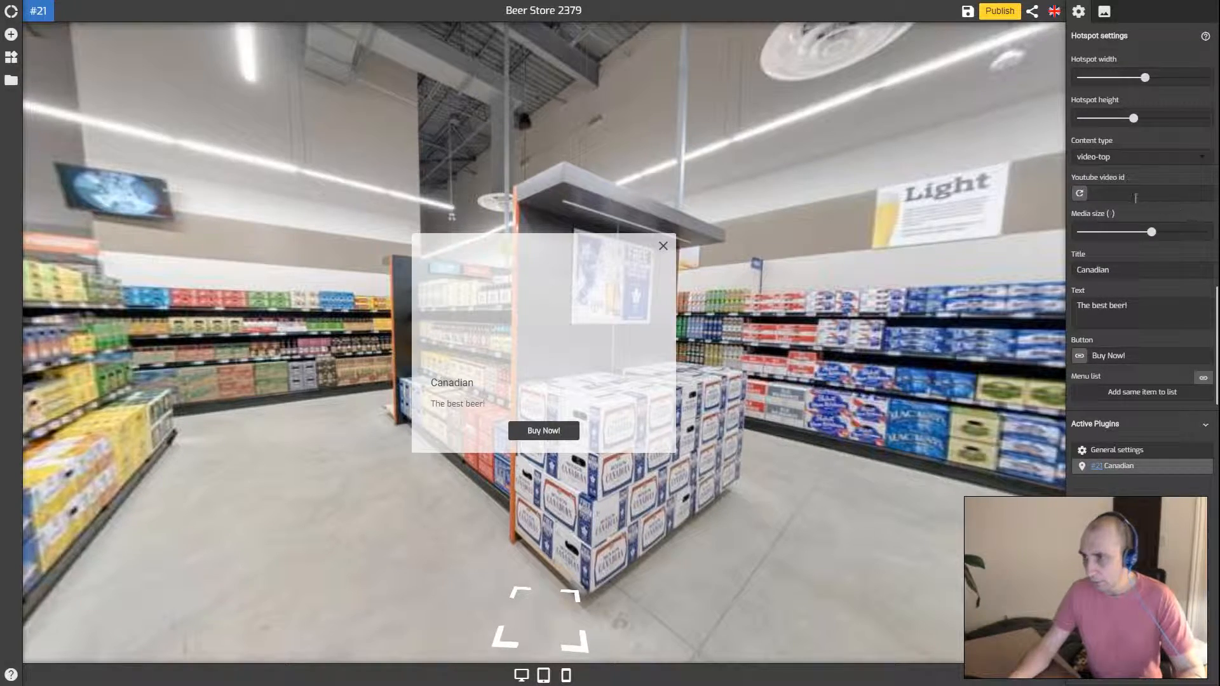
pyautogui.write('https://www.youtube.com/watch?v=mhJkv0r6ZRA')
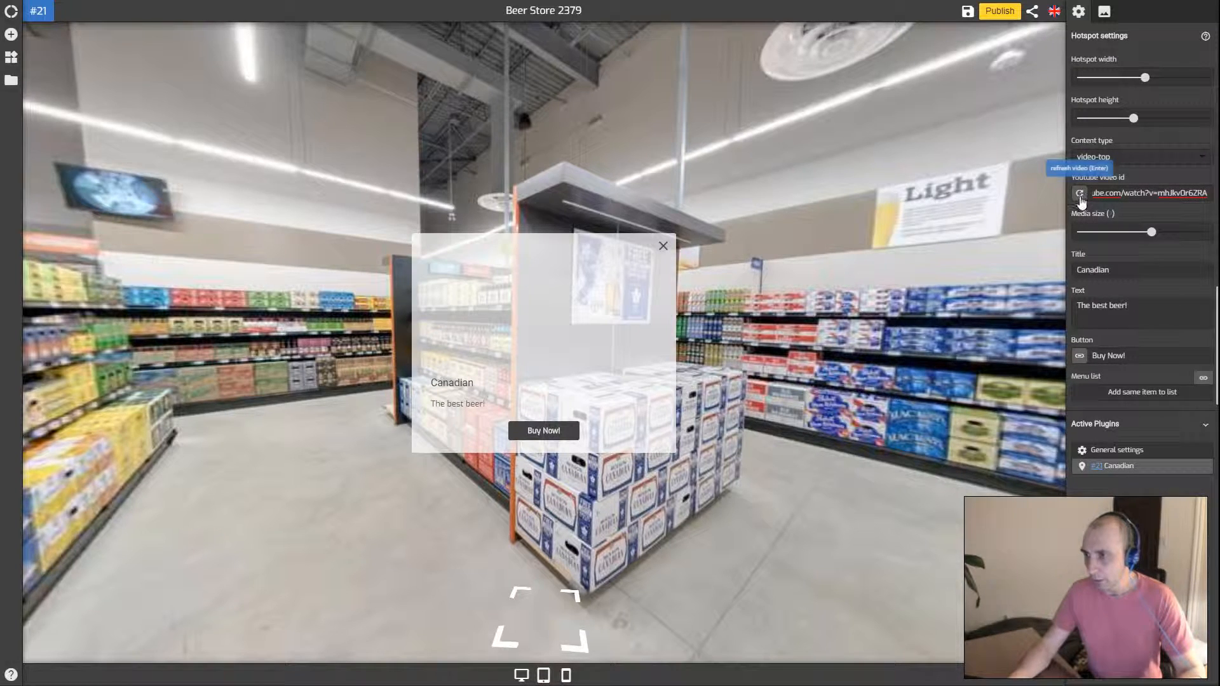
pyautogui.click(1079, 194)
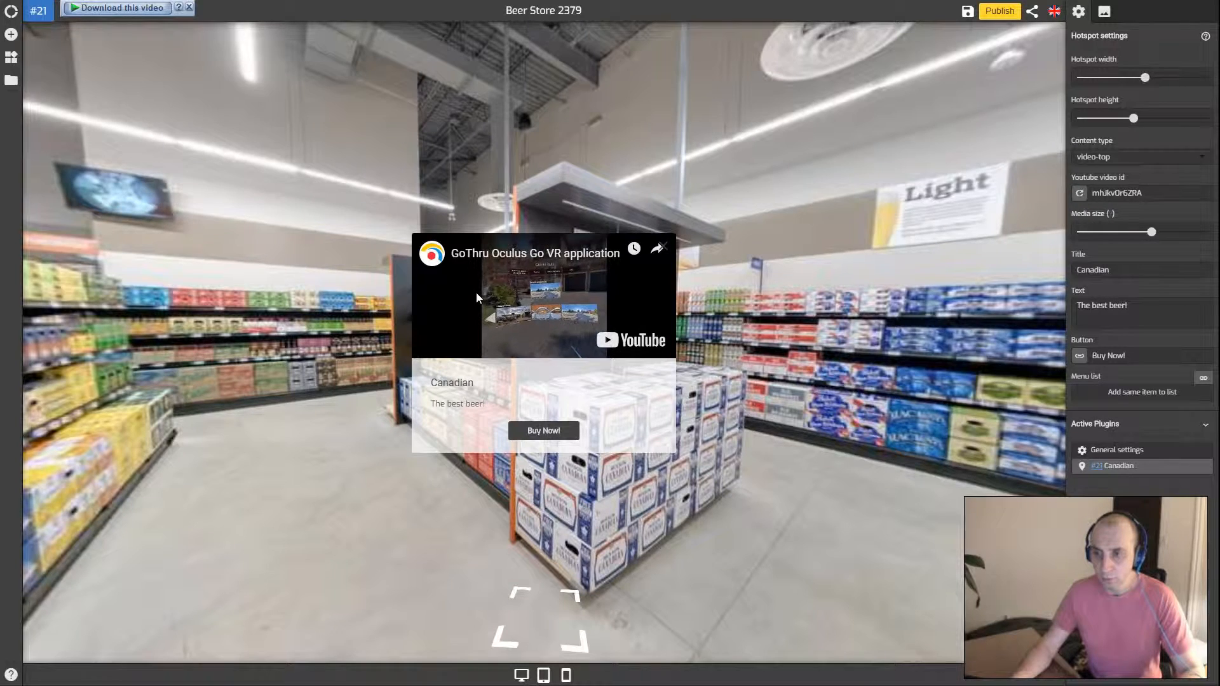
pyautogui.moveTo(1150, 232)
pyautogui.mouseDown()
pyautogui.moveTo(1205, 240)
pyautogui.moveTo(1122, 236)
pyautogui.moveTo(1199, 240)
pyautogui.moveTo(1151, 236)
pyautogui.mouseUp()
pyautogui.scroll(5, 1130, 231)
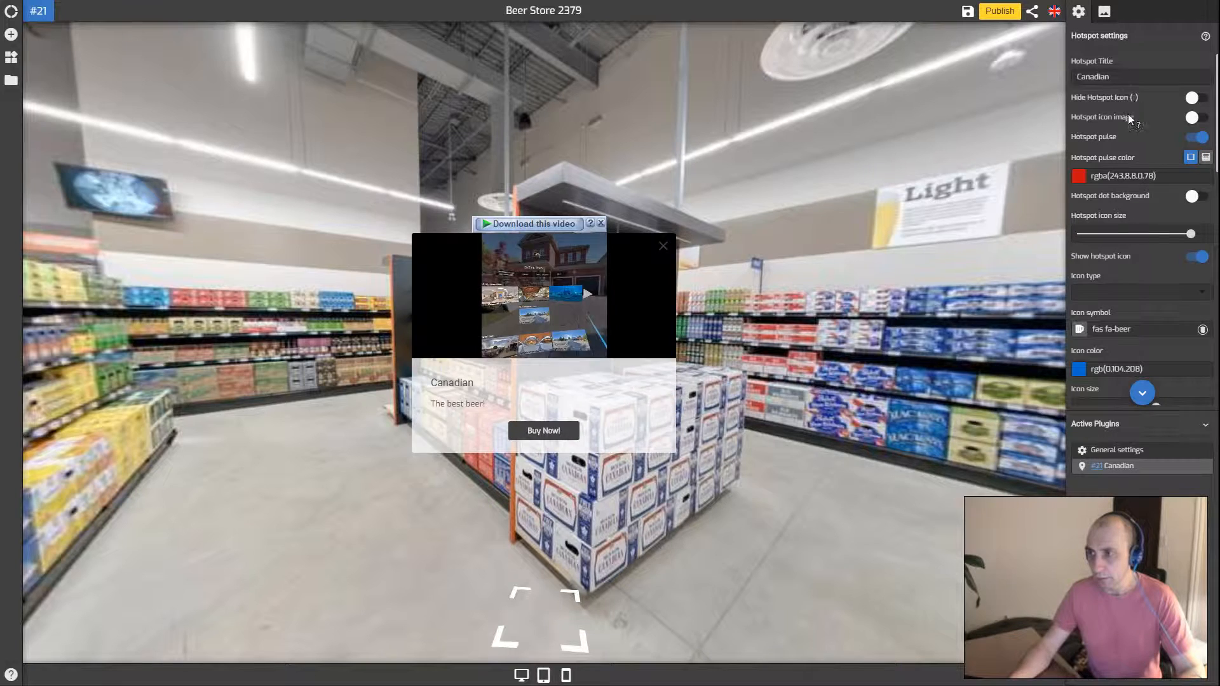
# Widen the Canadian popup with the hotspot size sliders
pyautogui.scroll(-2, 1128, 209)
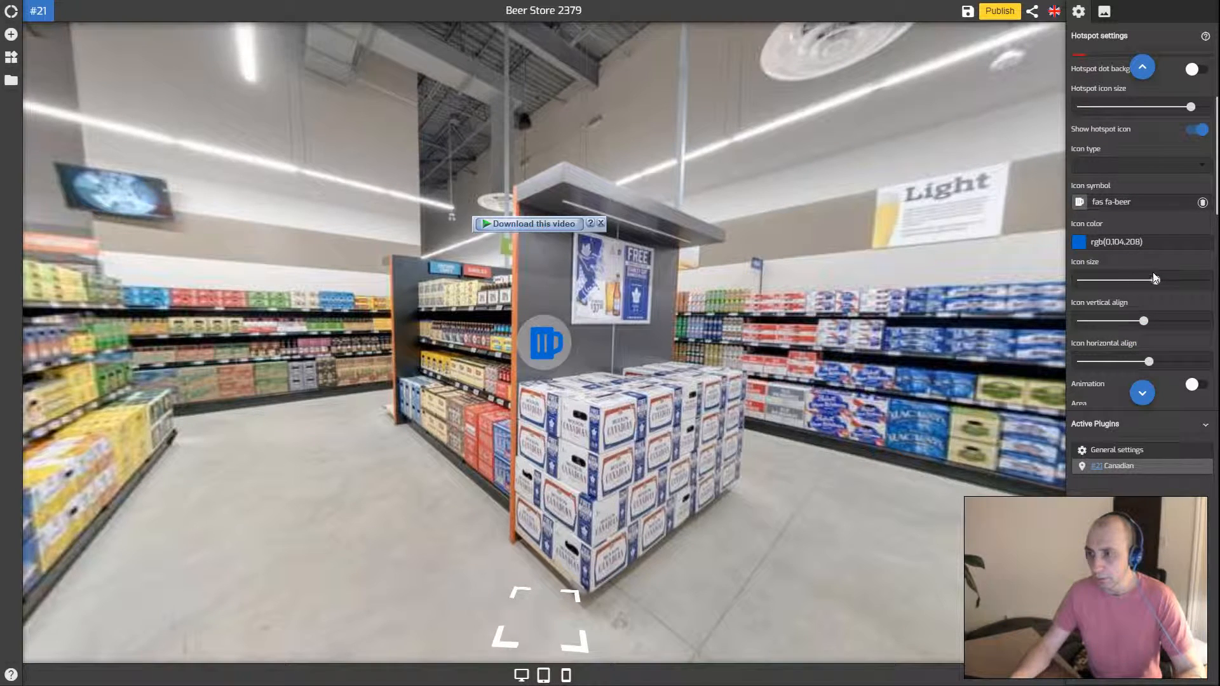
pyautogui.scroll(2, 1153, 272)
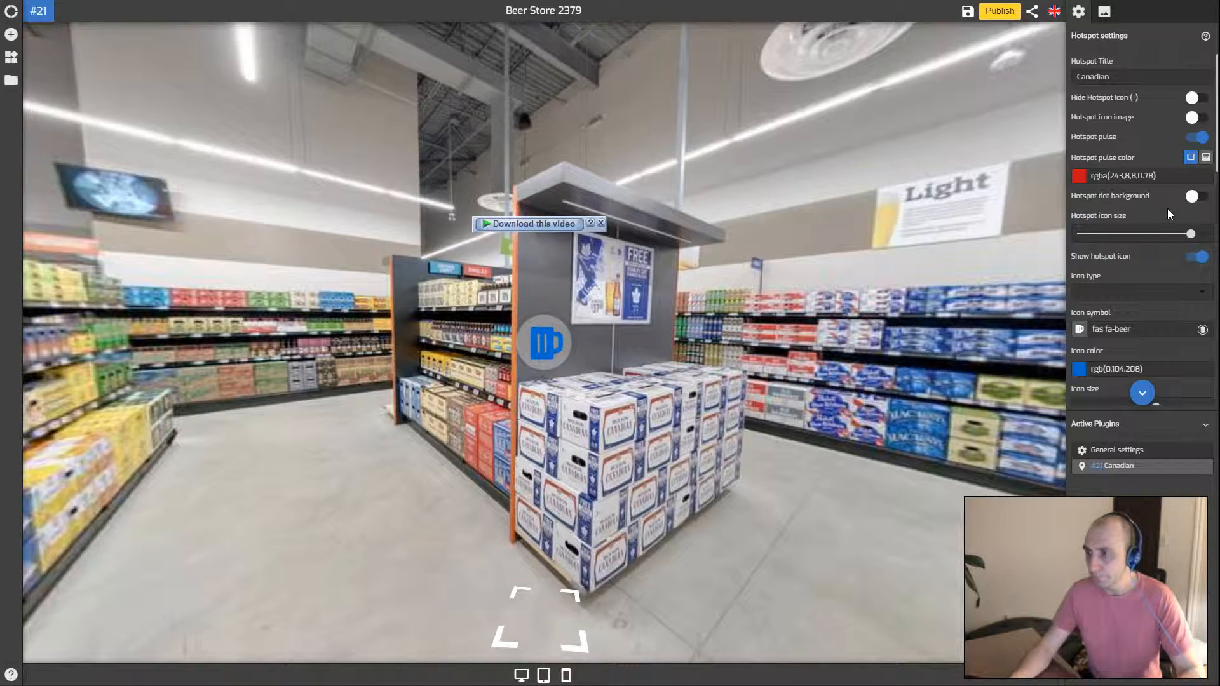
pyautogui.scroll(-4, 1146, 197)
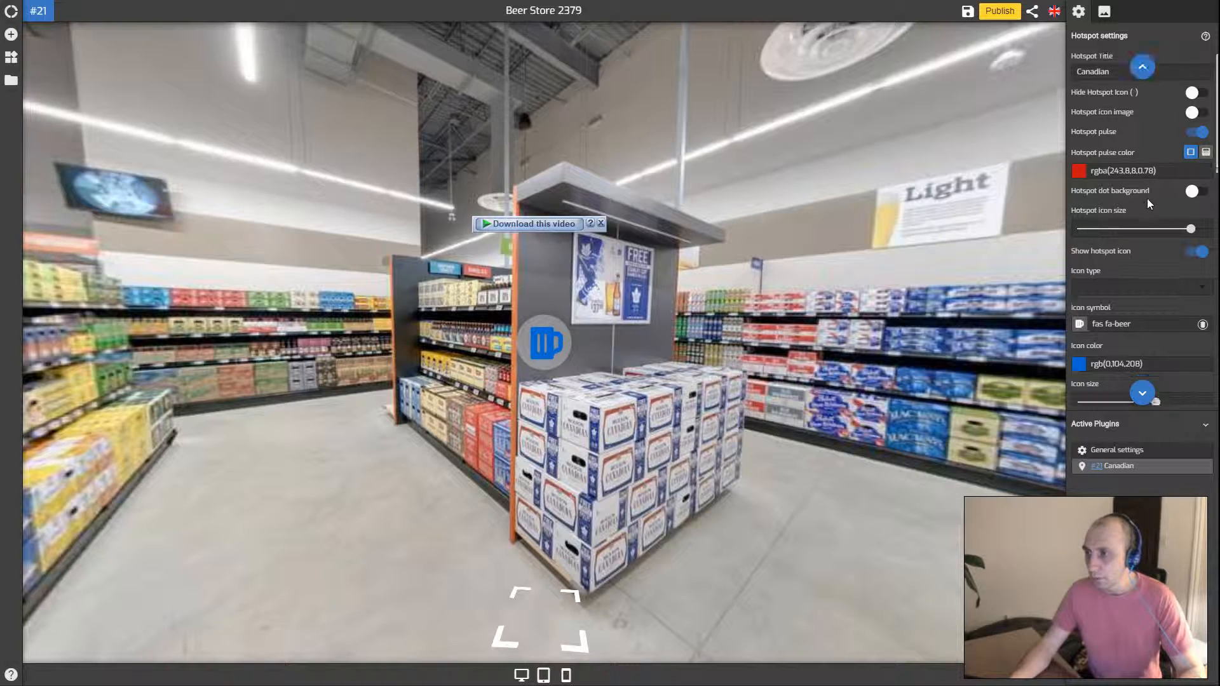
pyautogui.scroll(-5, 1148, 206)
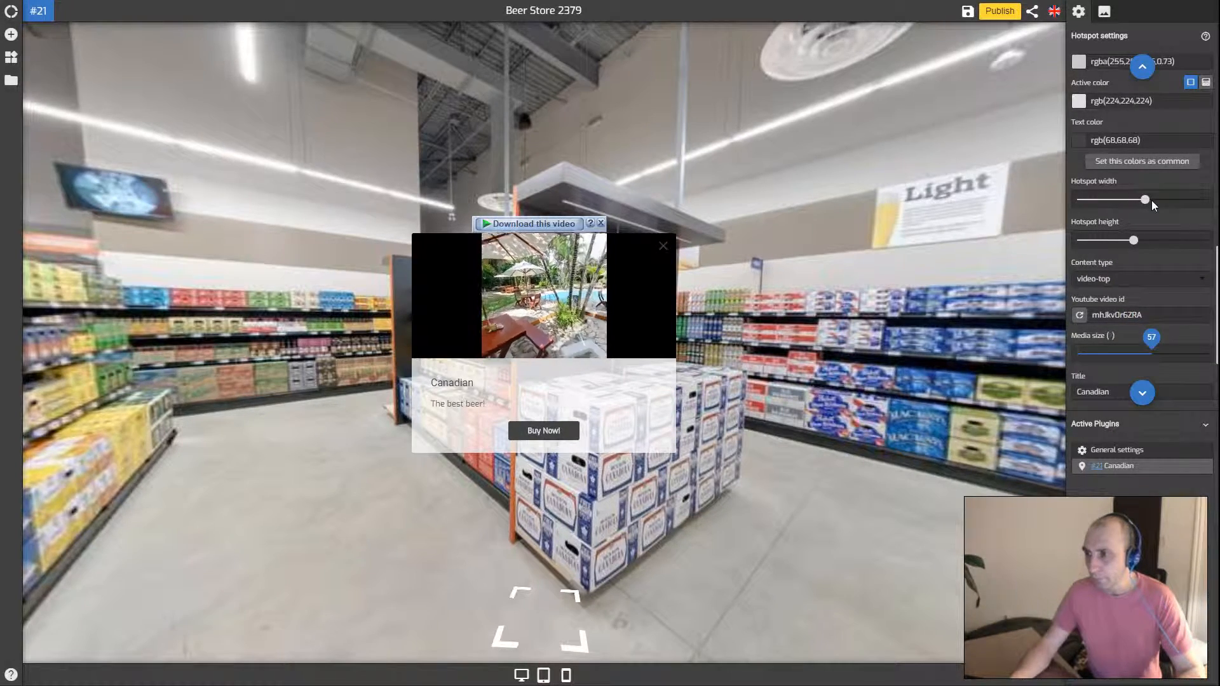
pyautogui.moveTo(1146, 200); pyautogui.dragTo(1161, 238)
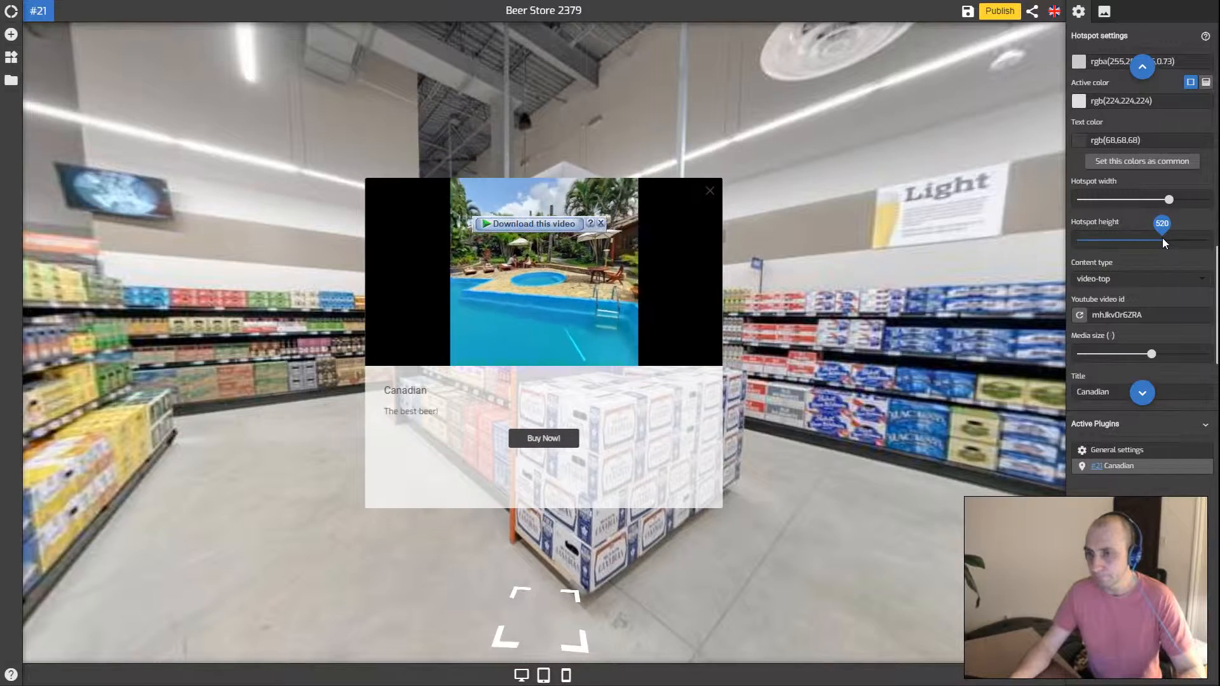
# Make the popup video-only at width 520, then switch it to image-only
pyautogui.scroll(-2, 1117, 253)
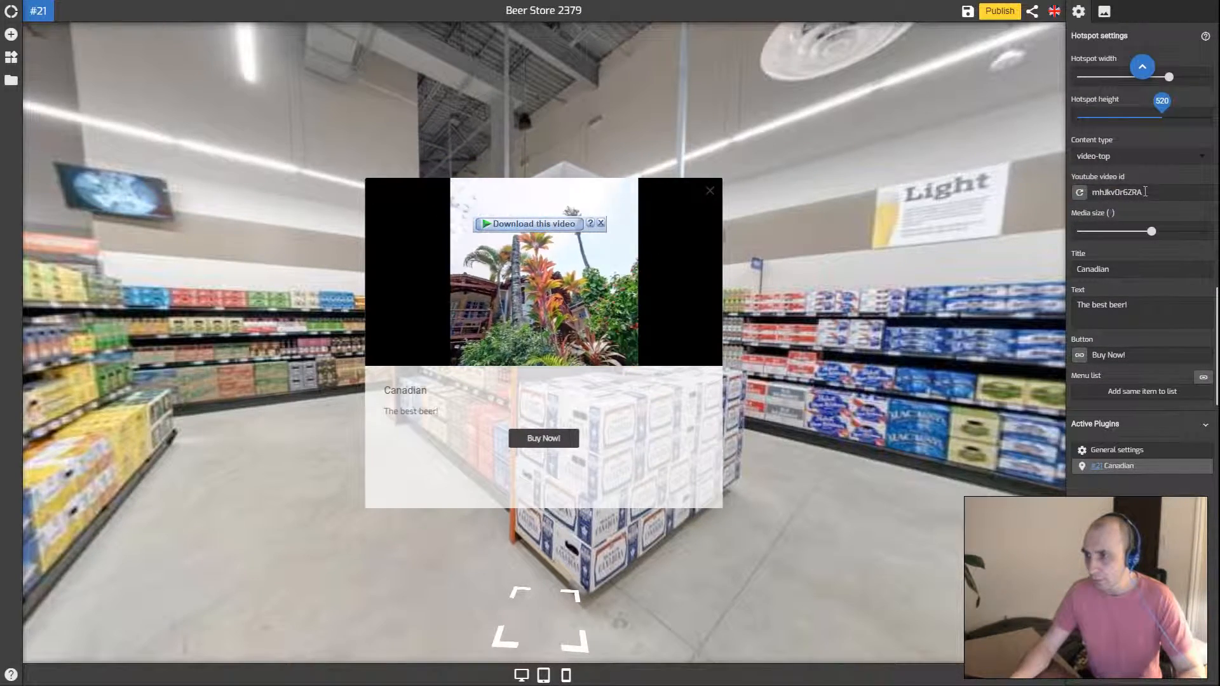
pyautogui.click(1103, 164)
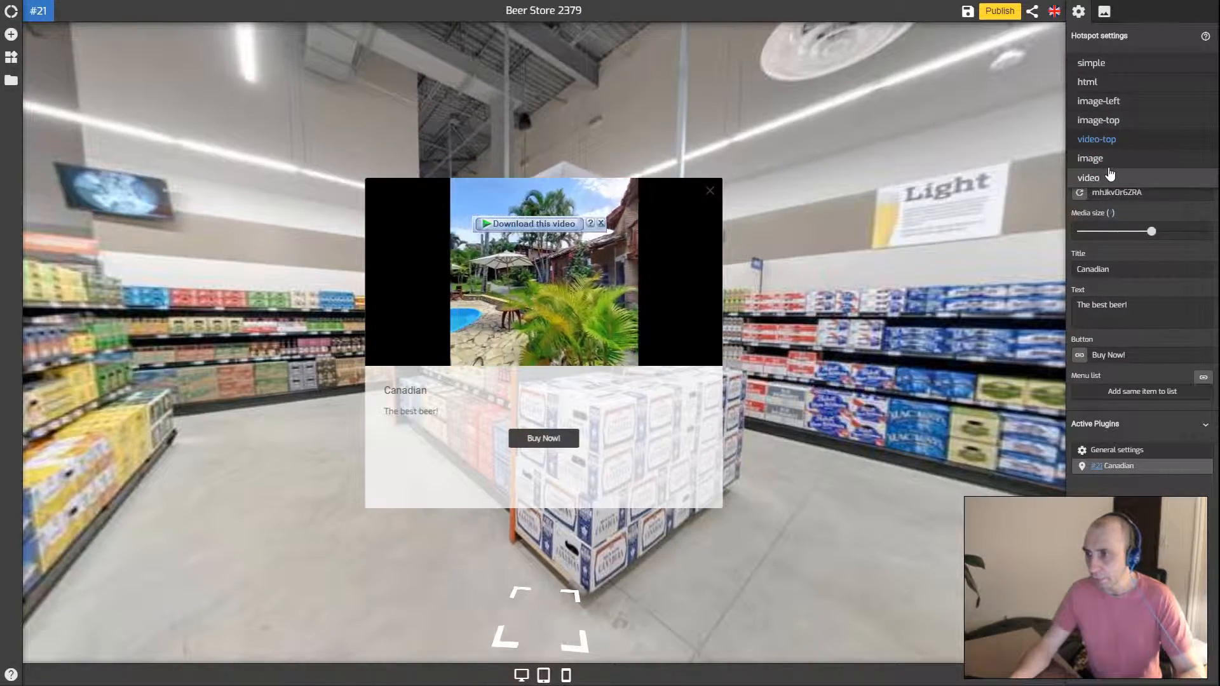
pyautogui.click(1104, 178)
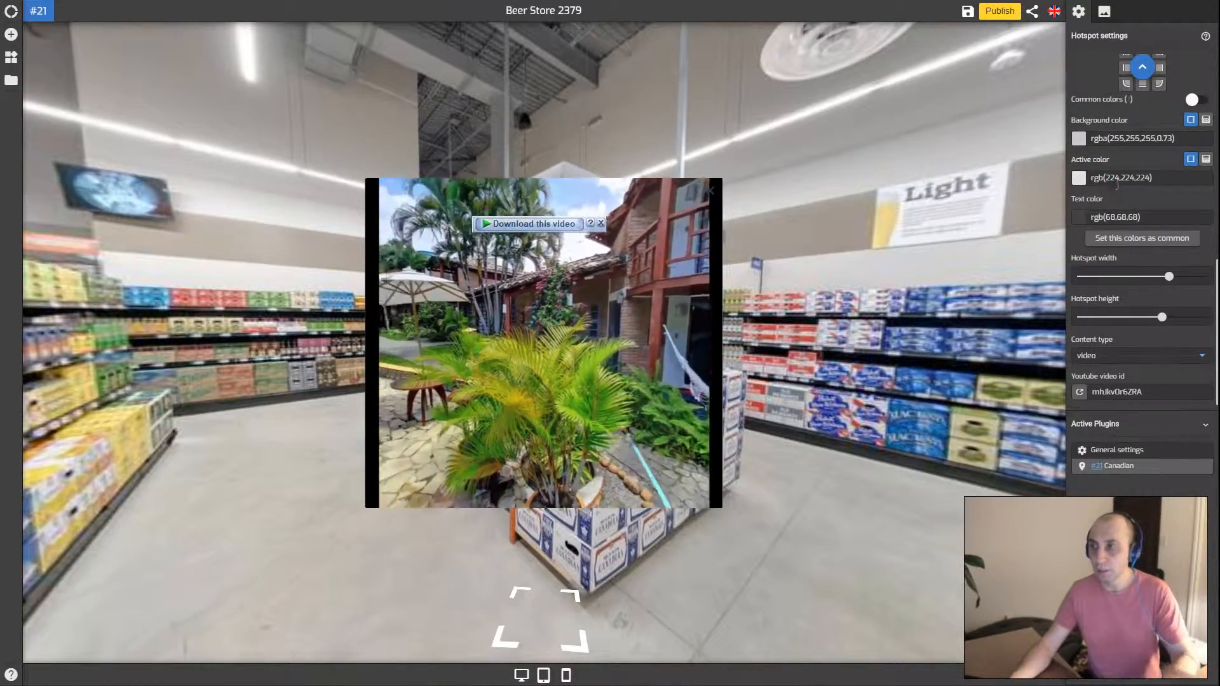
pyautogui.moveTo(1168, 278); pyautogui.dragTo(1162, 277)
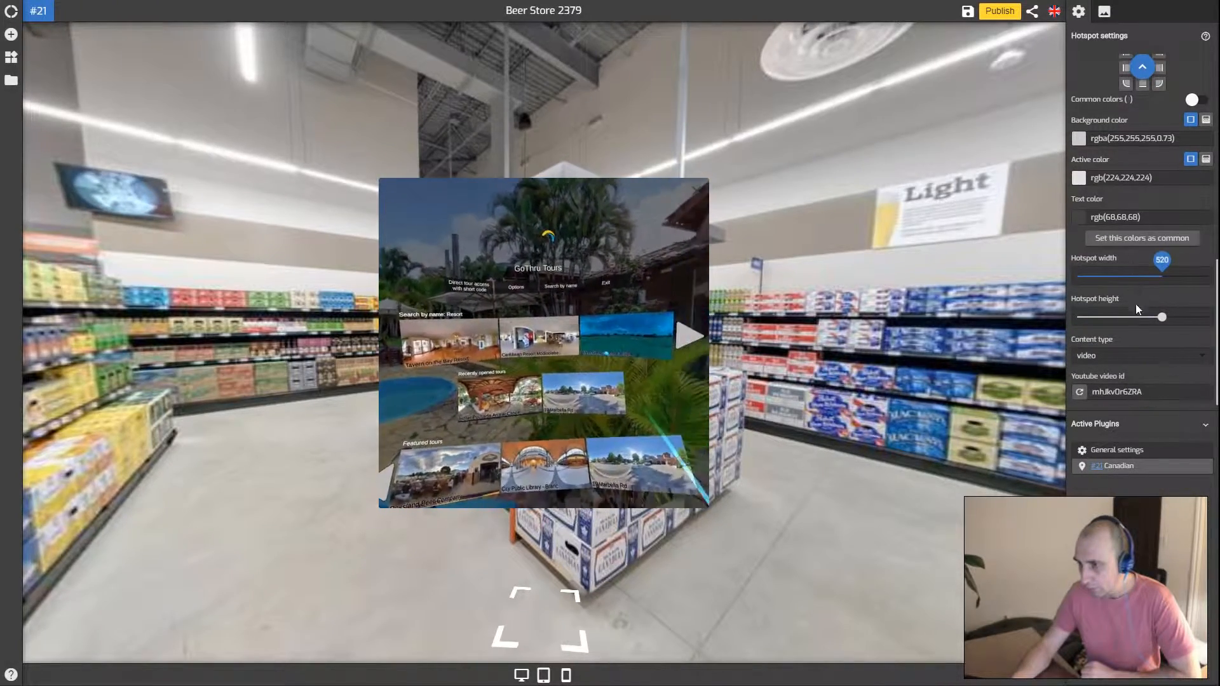
pyautogui.click(1122, 357)
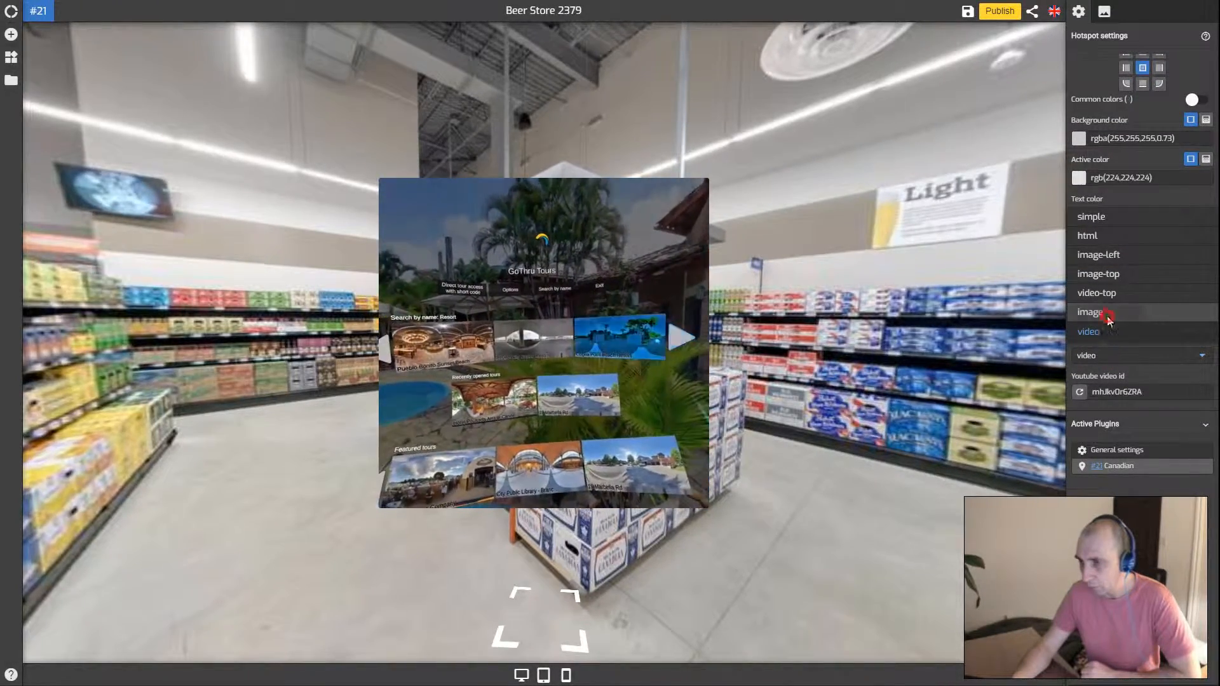
pyautogui.click(1105, 312)
# Set bud.jpg from the Asset Manager as the popup image, then delete it again
pyautogui.scroll(-1, 1141, 322)
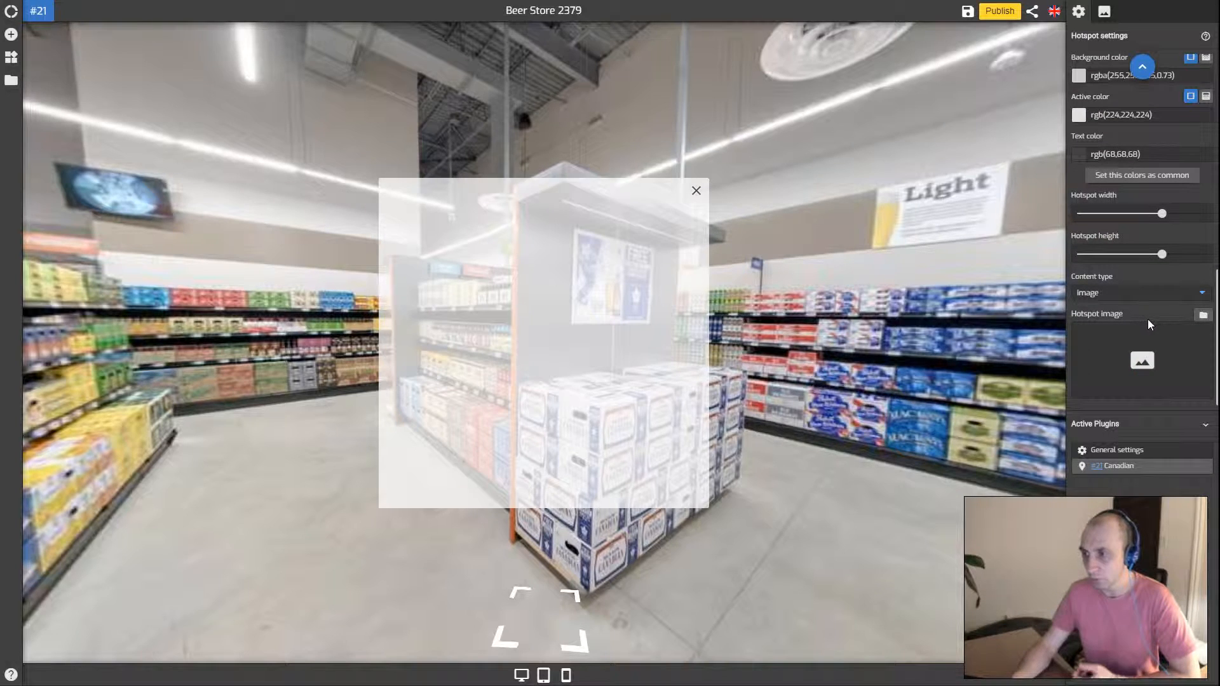
pyautogui.click(1137, 361)
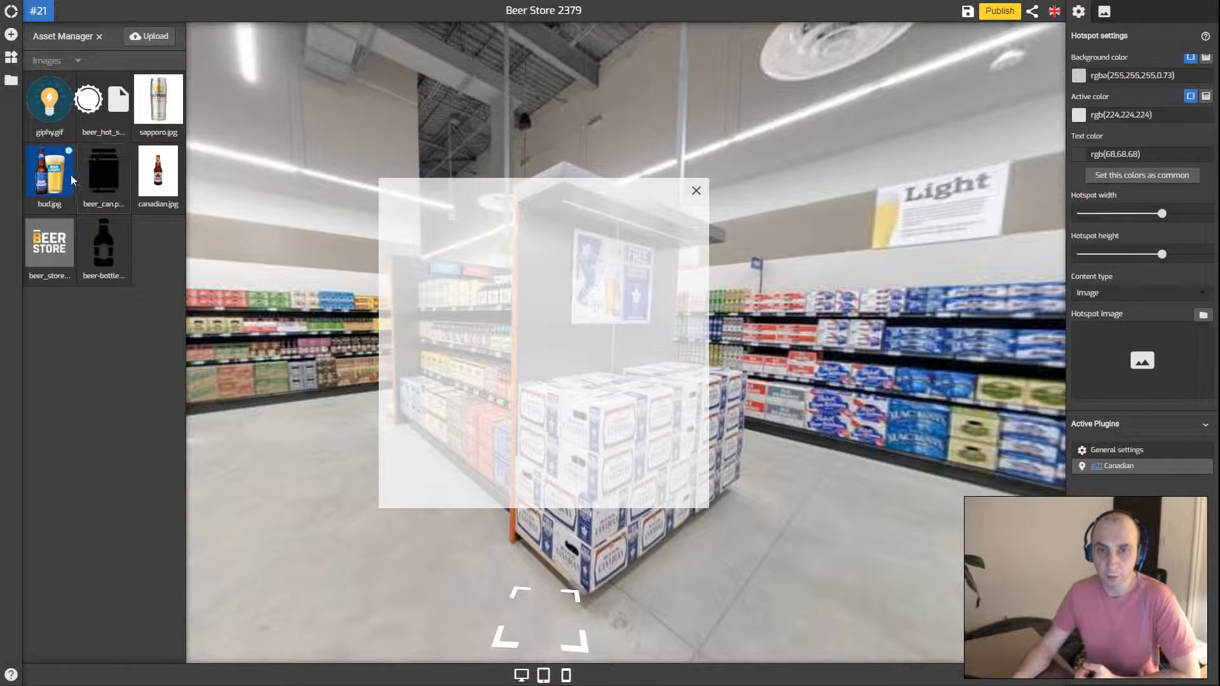
pyautogui.click(45, 179)
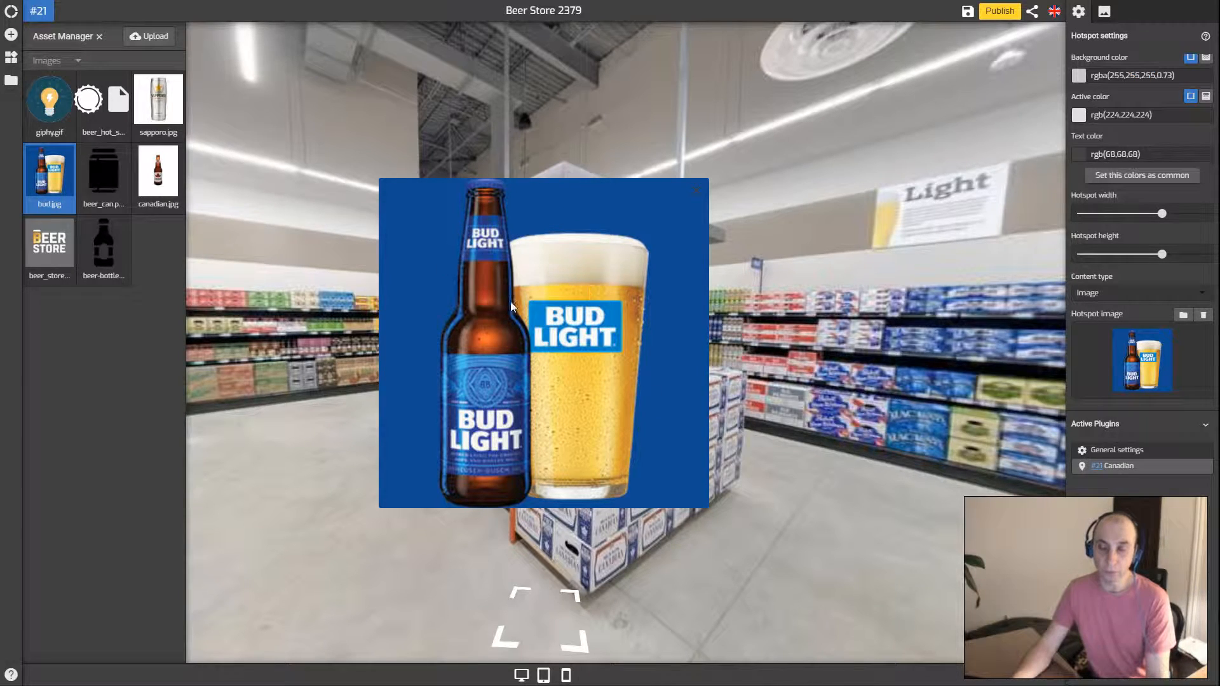
pyautogui.scroll(1, 1161, 325)
pyautogui.scroll(-1, 1162, 326)
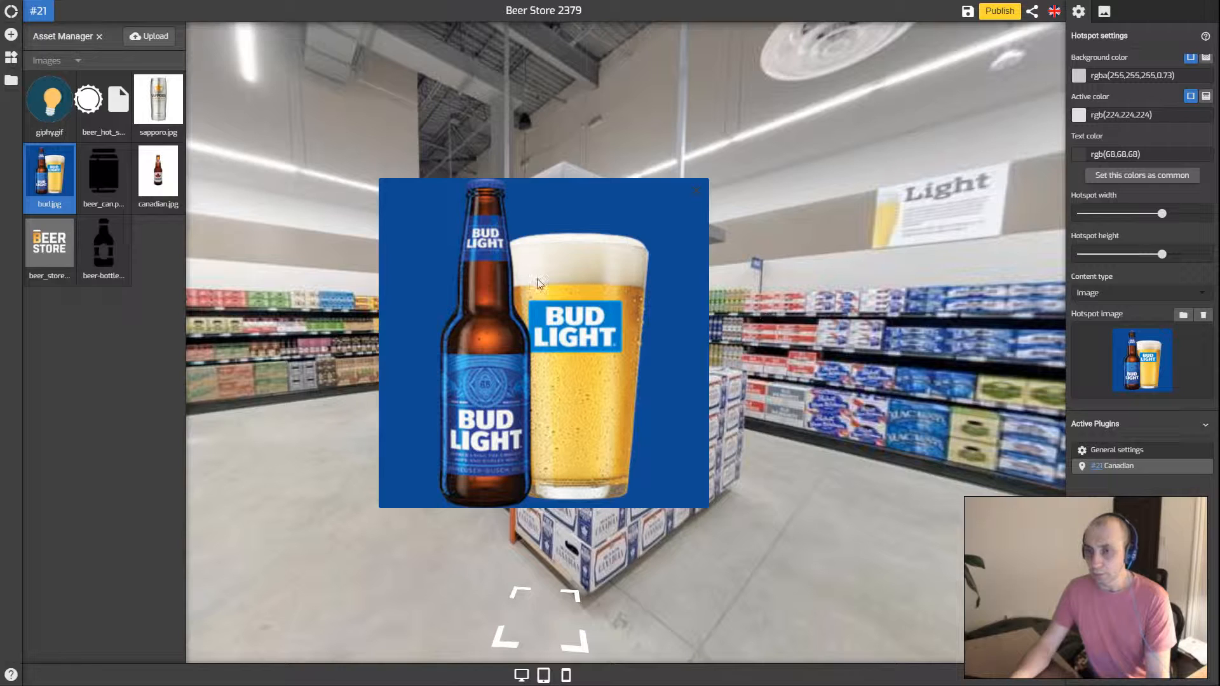
pyautogui.click(1203, 315)
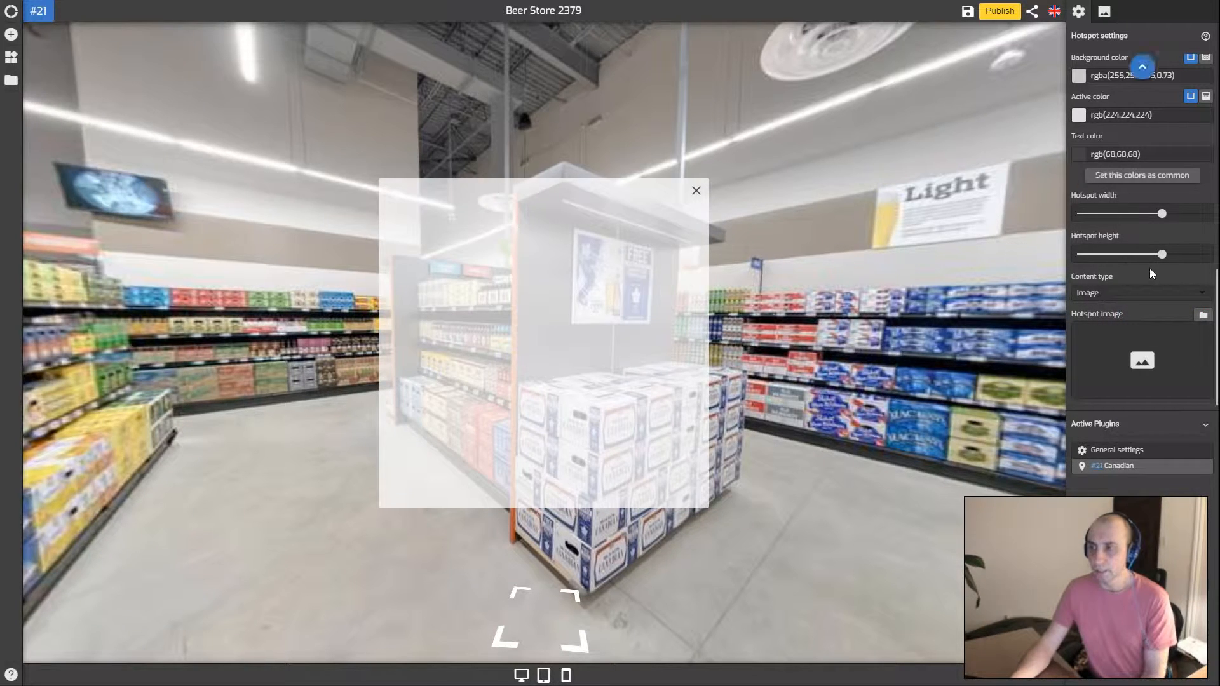
pyautogui.click(1119, 293)
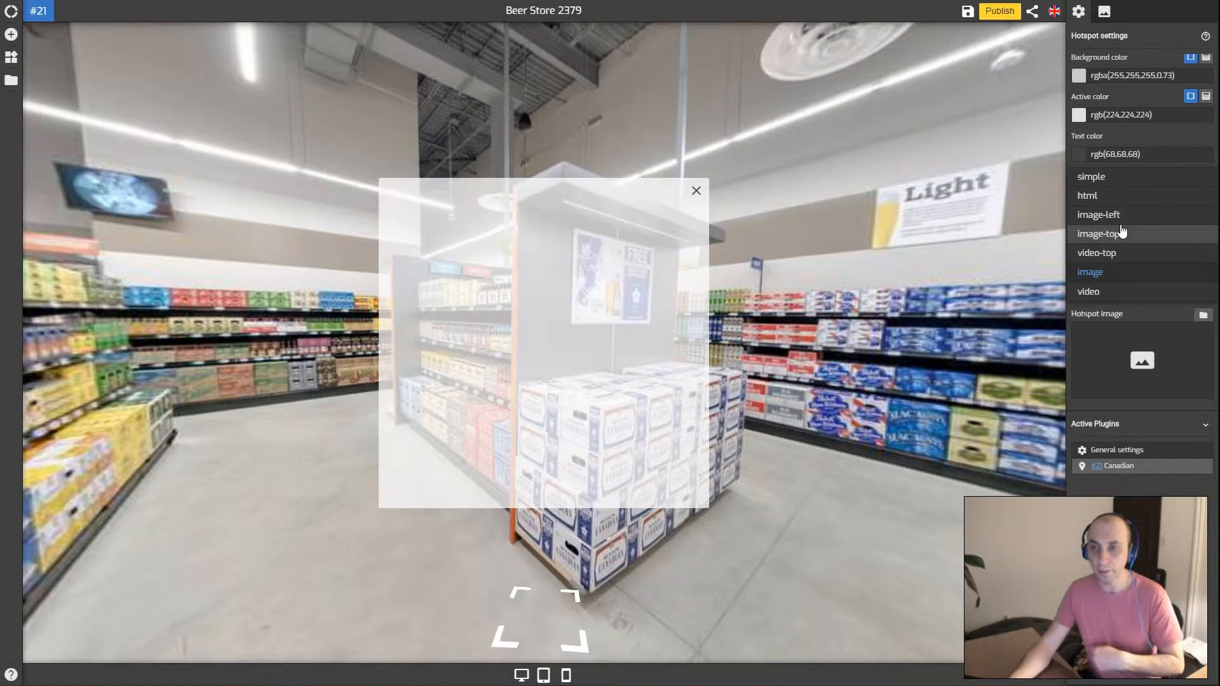
# Keep image as the Canadian popup's content type and review the Hotspot settings
pyautogui.click(1160, 136)
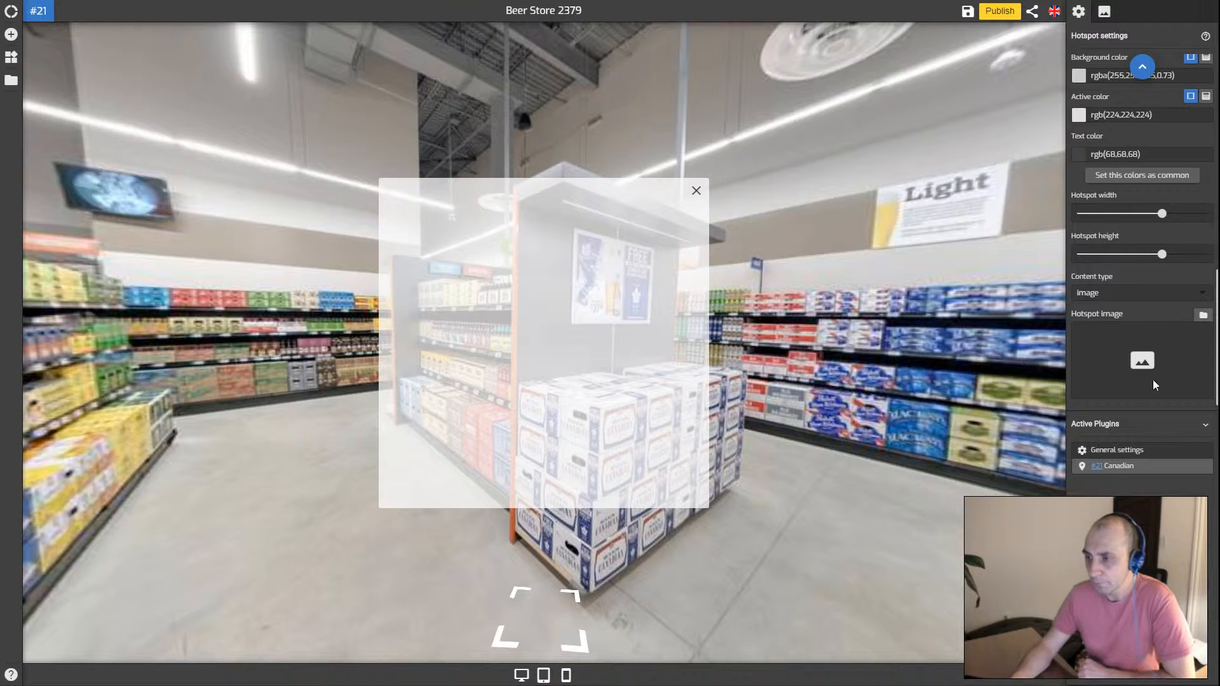
pyautogui.scroll(5, 1146, 356)
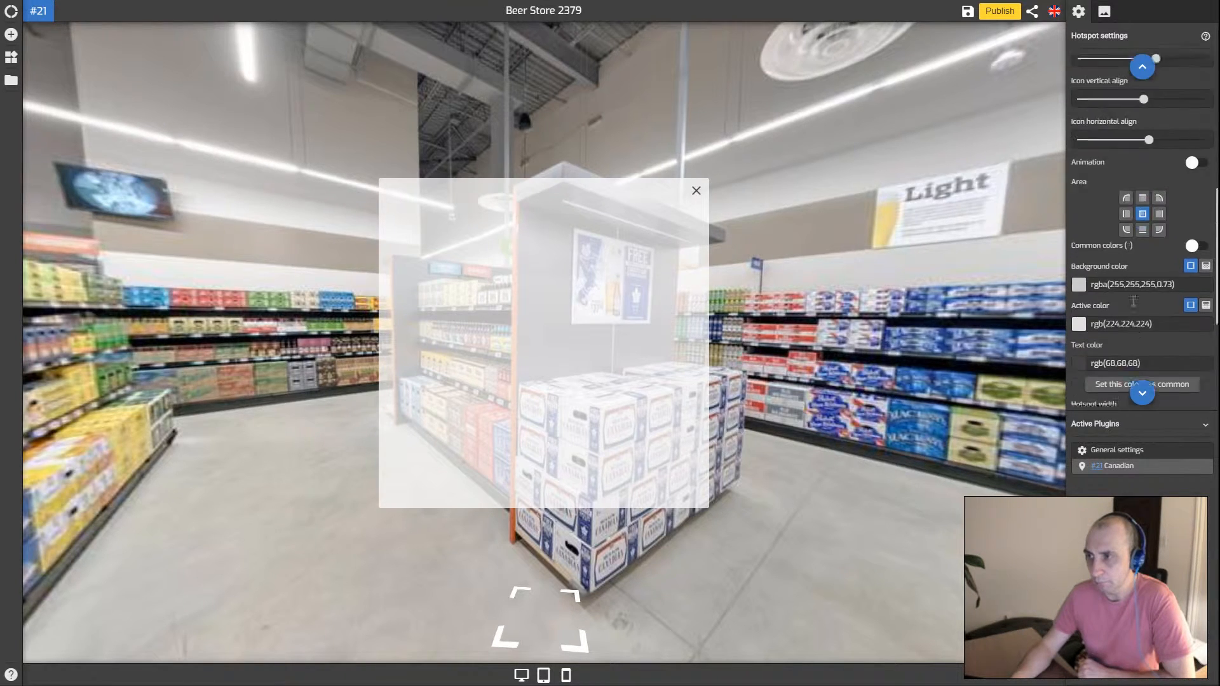
pyautogui.scroll(3, 1135, 303)
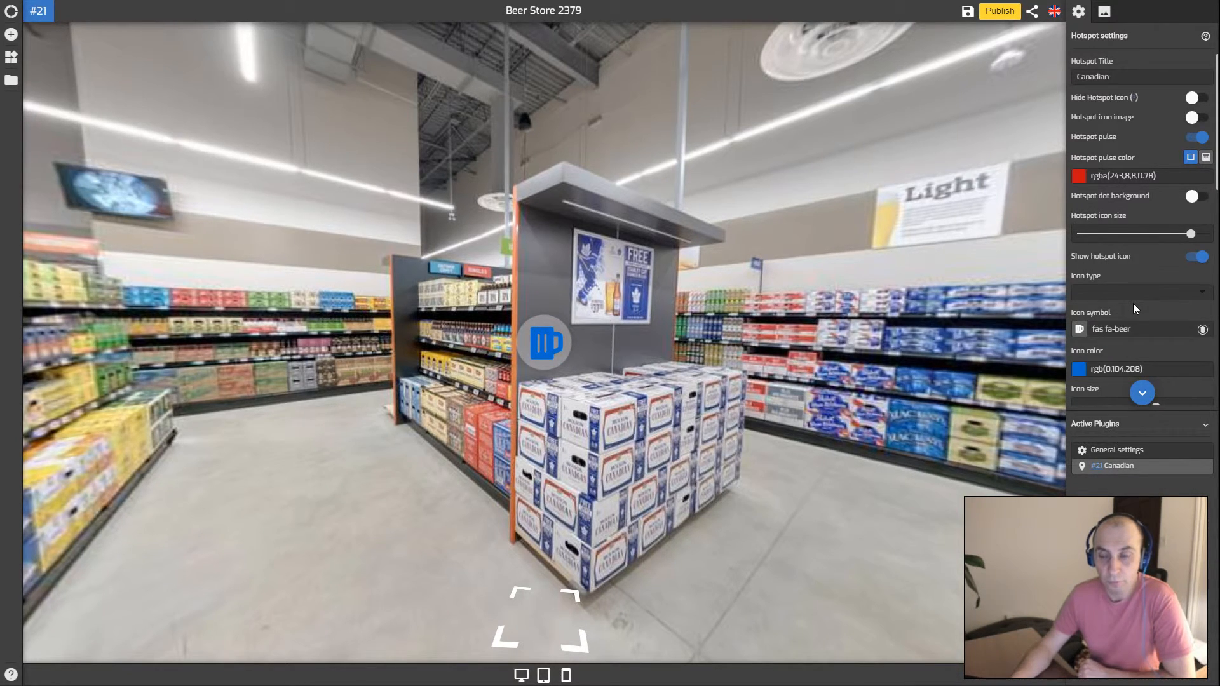
pyautogui.moveTo(362, 372)
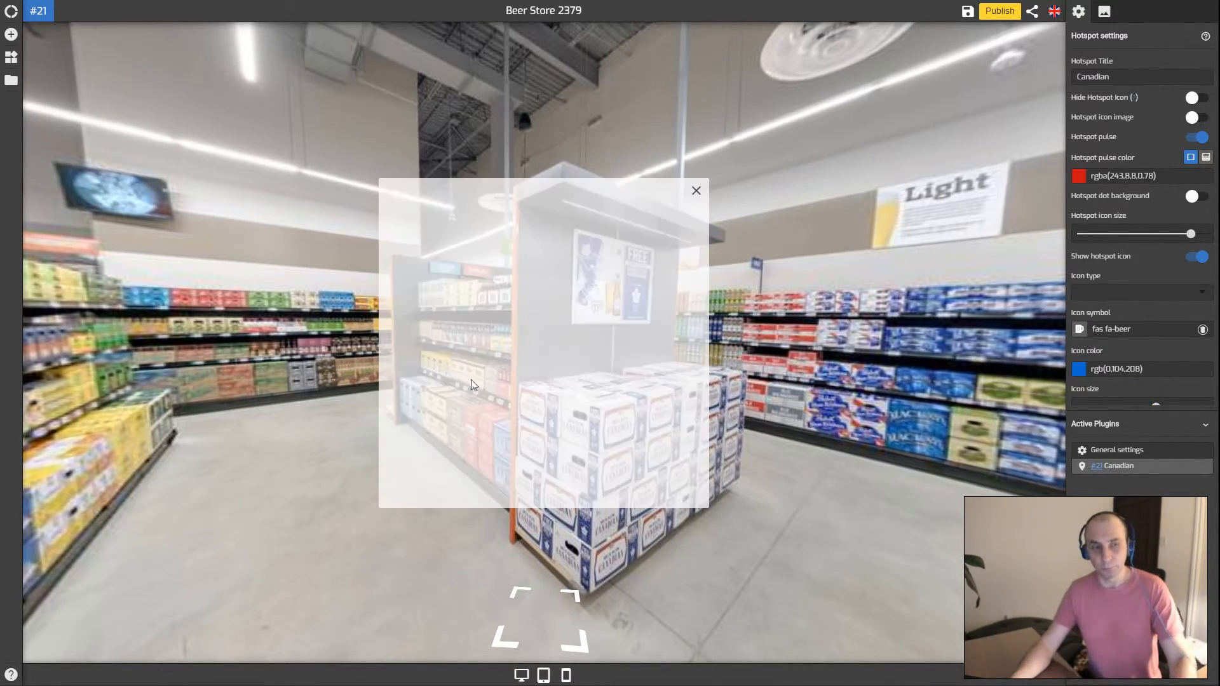
pyautogui.scroll(-6, 1175, 317)
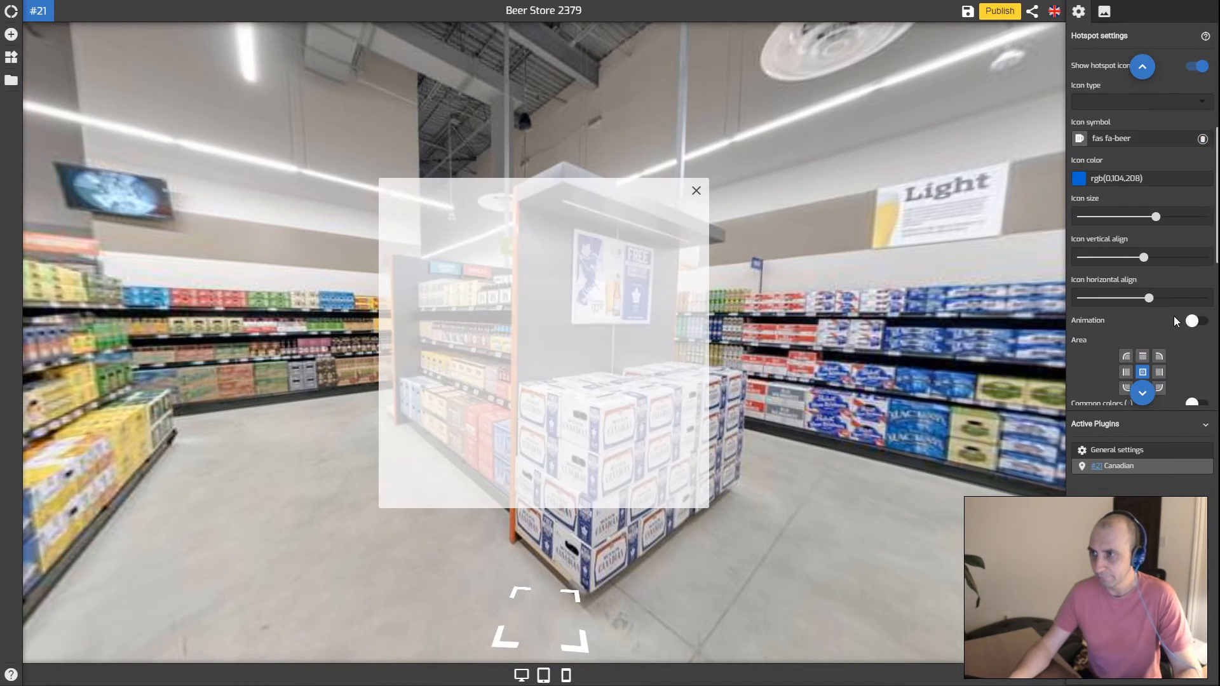